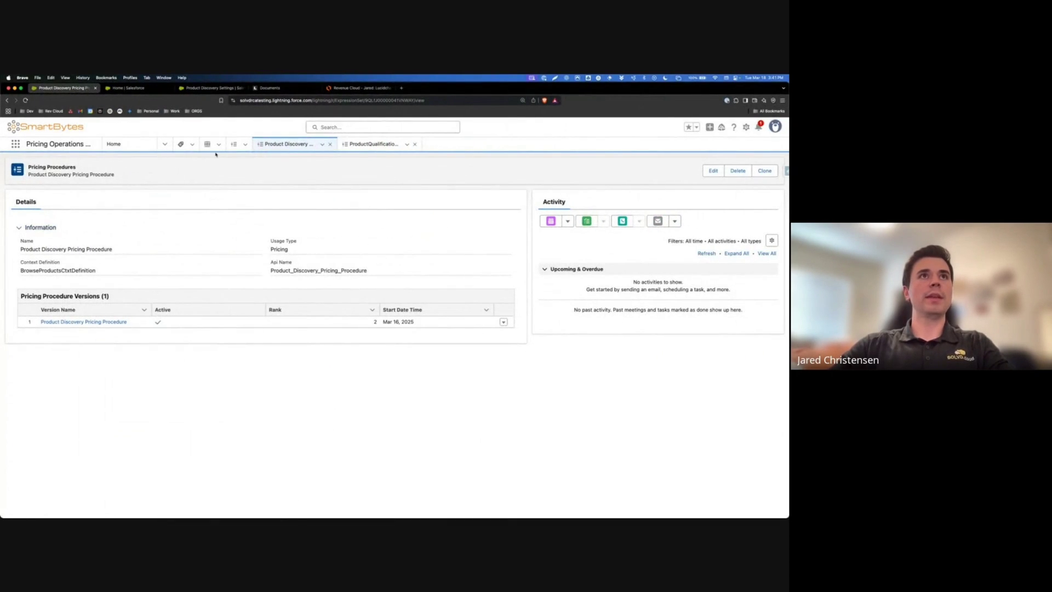
- Open the Support product's details and check its Installation Date field
left_click(207, 144)
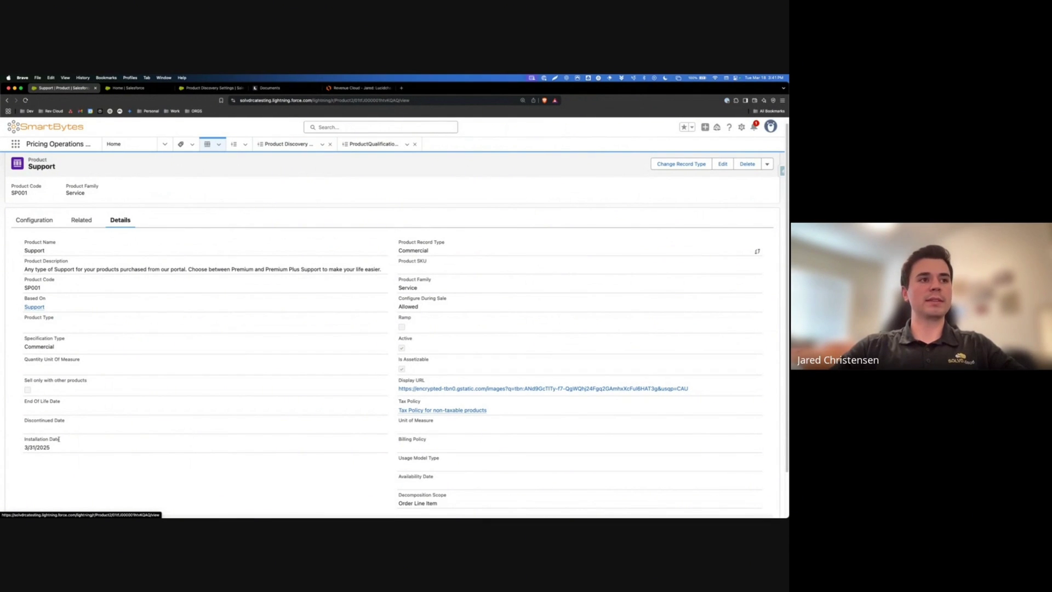
left_click_drag(26, 438, 58, 449)
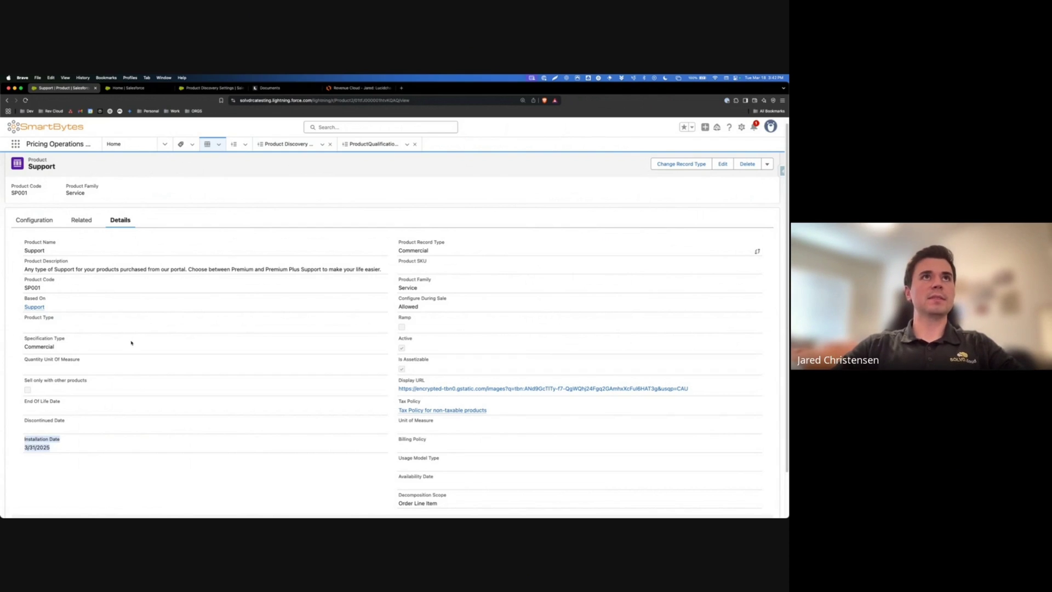
- Compare the standard and custom context definitions in Setup and check which one Product Discovery Settings uses
left_click(144, 93)
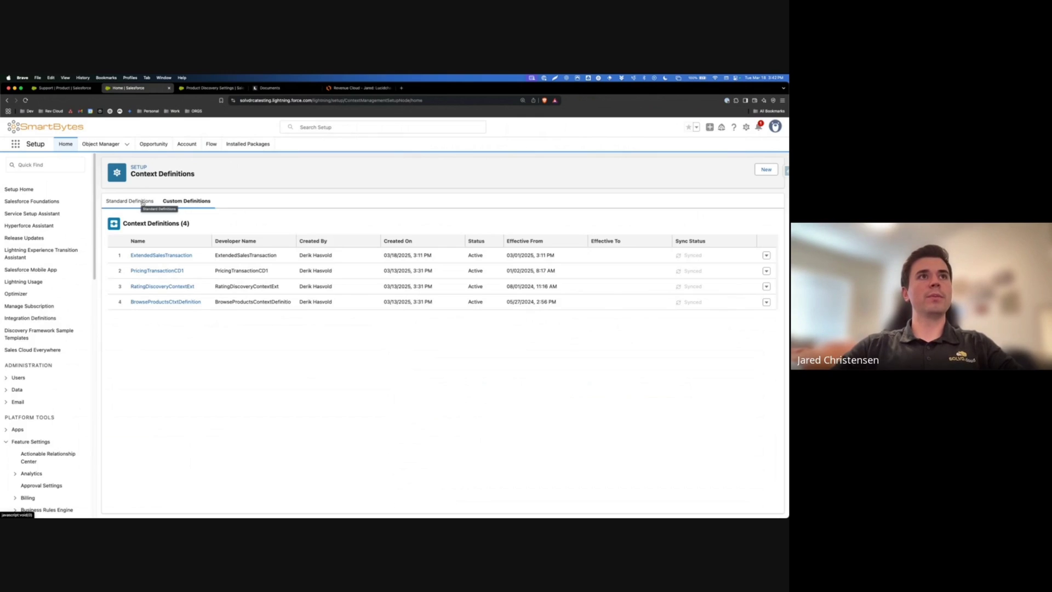
left_click(142, 202)
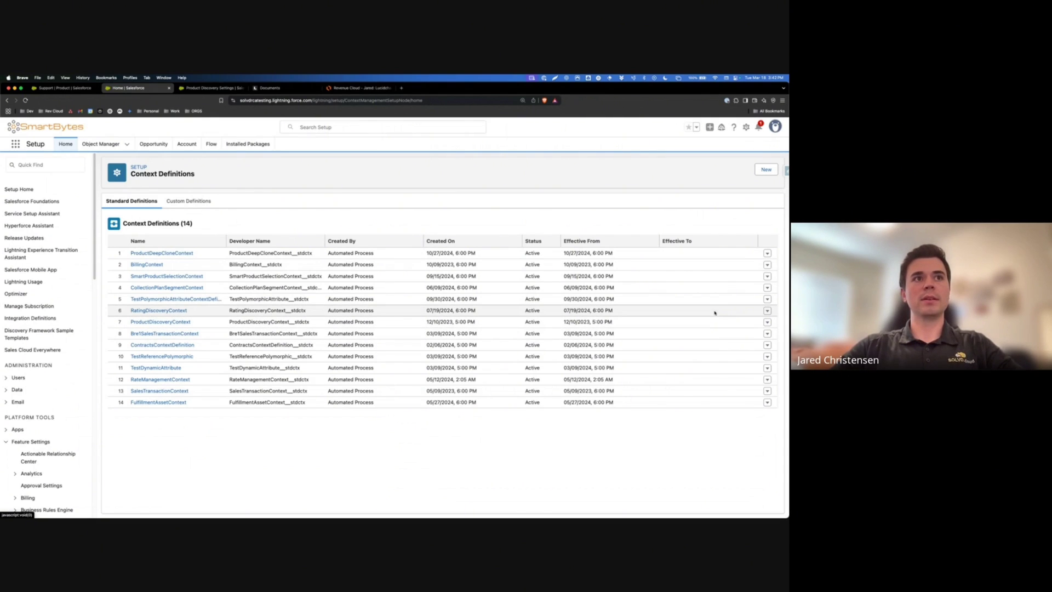
left_click(192, 203)
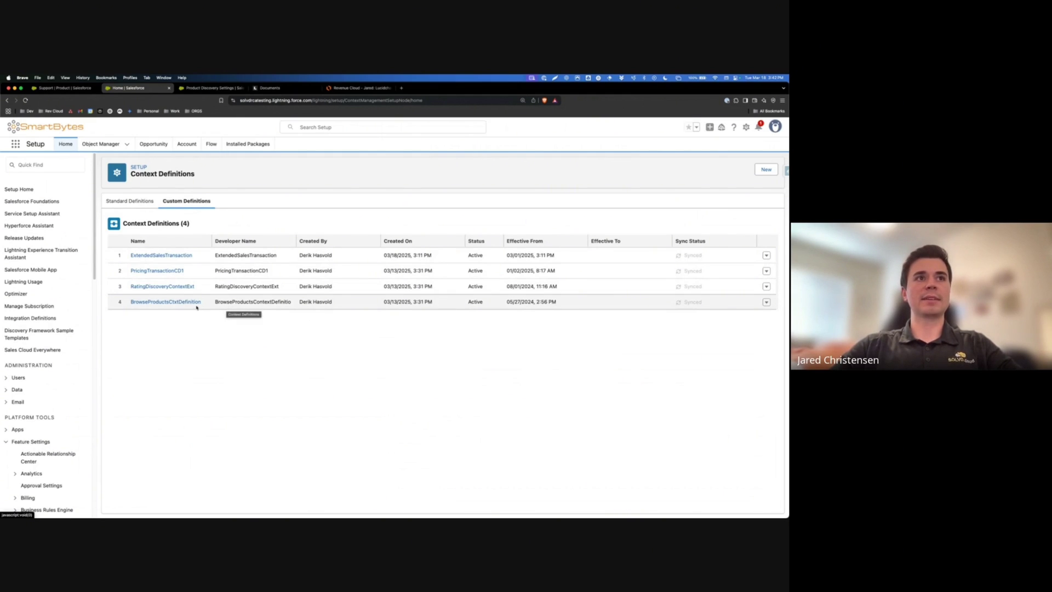
left_click(140, 201)
left_click(185, 202)
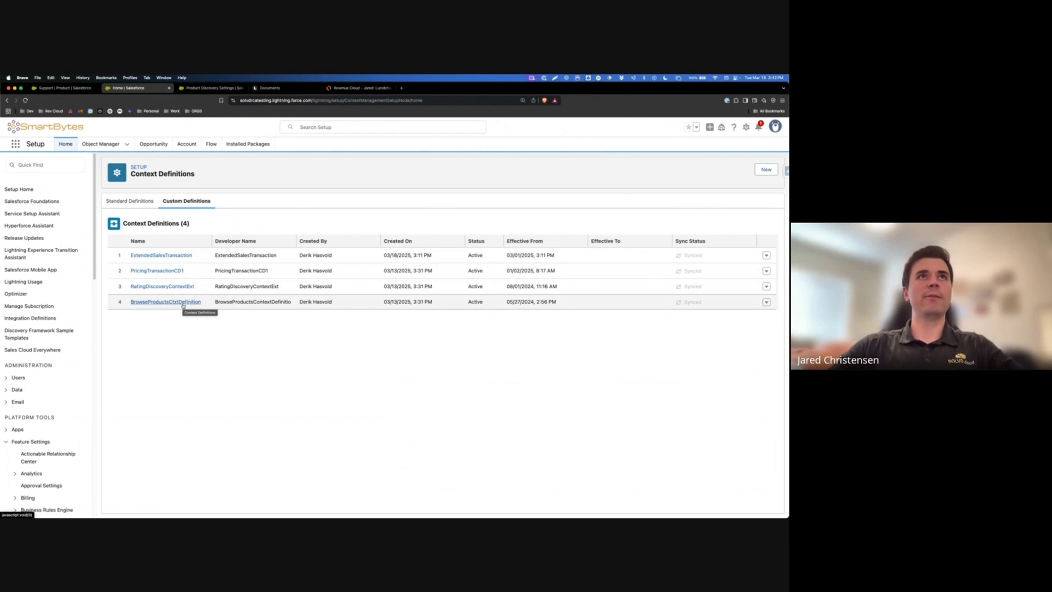
left_click(204, 88)
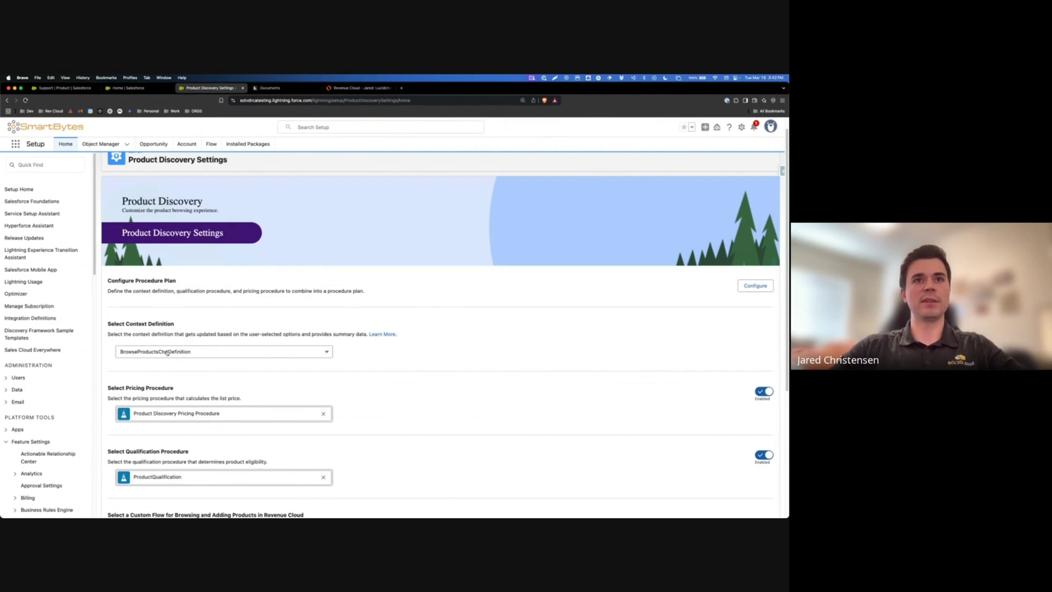
left_click(141, 89)
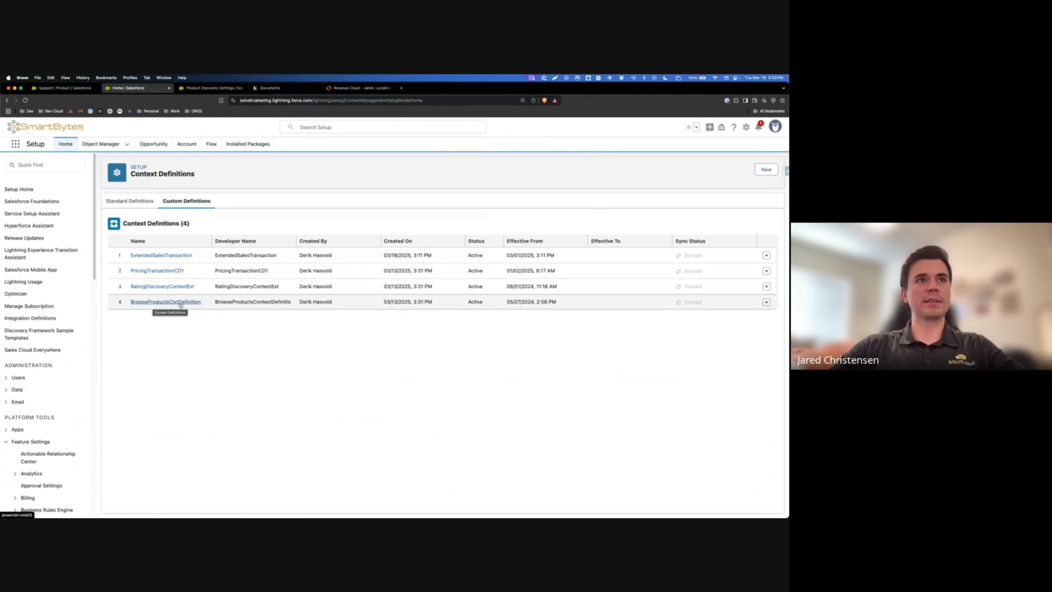
- Clone the BrowseProductsCtxtDefinition context definition under the name ClonedProductDiscovery
left_click(766, 302)
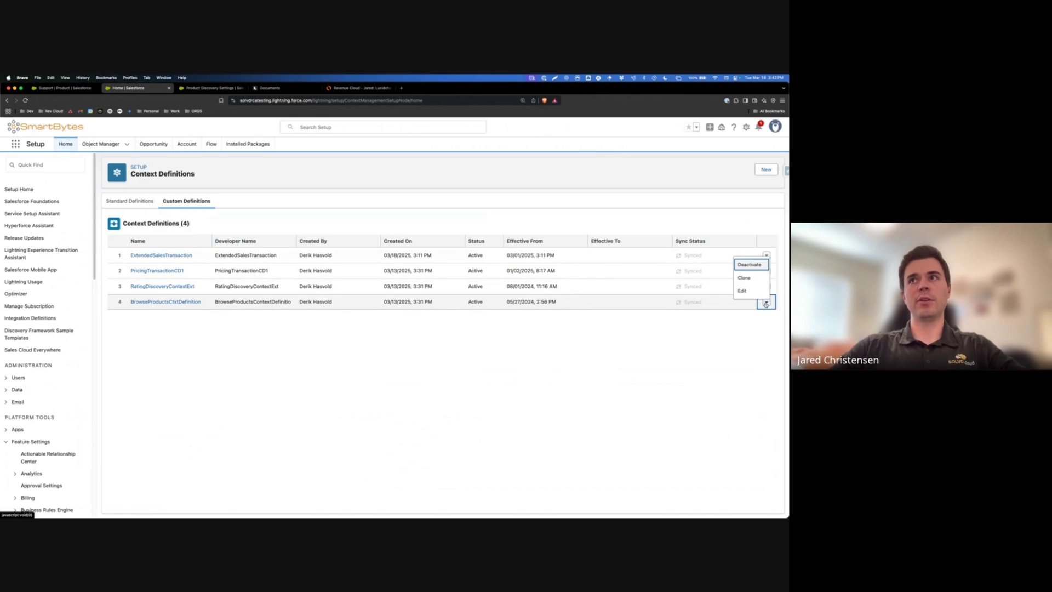
left_click(752, 279)
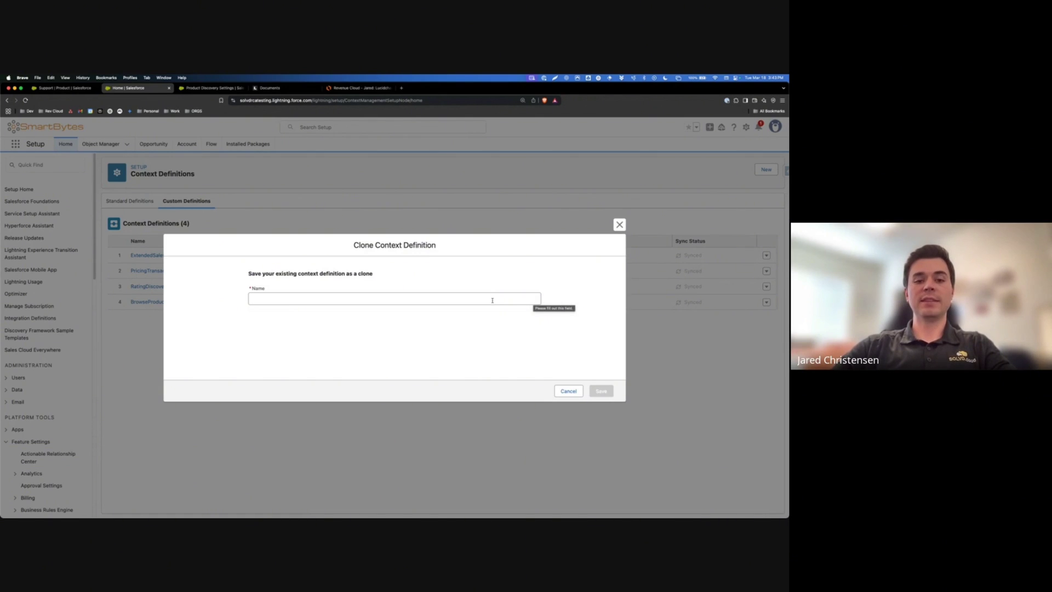
left_click(462, 298)
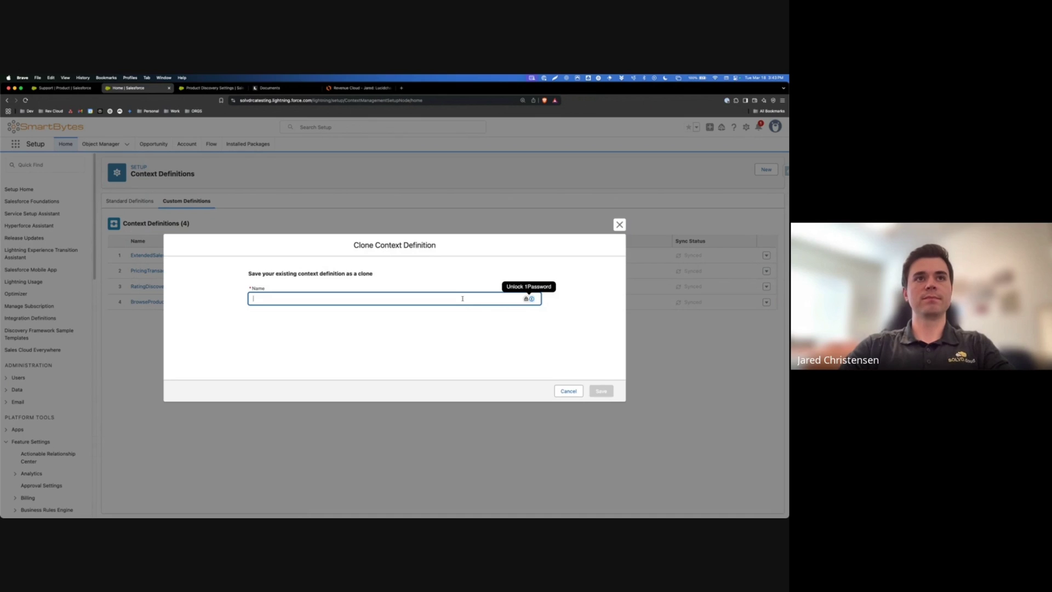
type("Cloned")
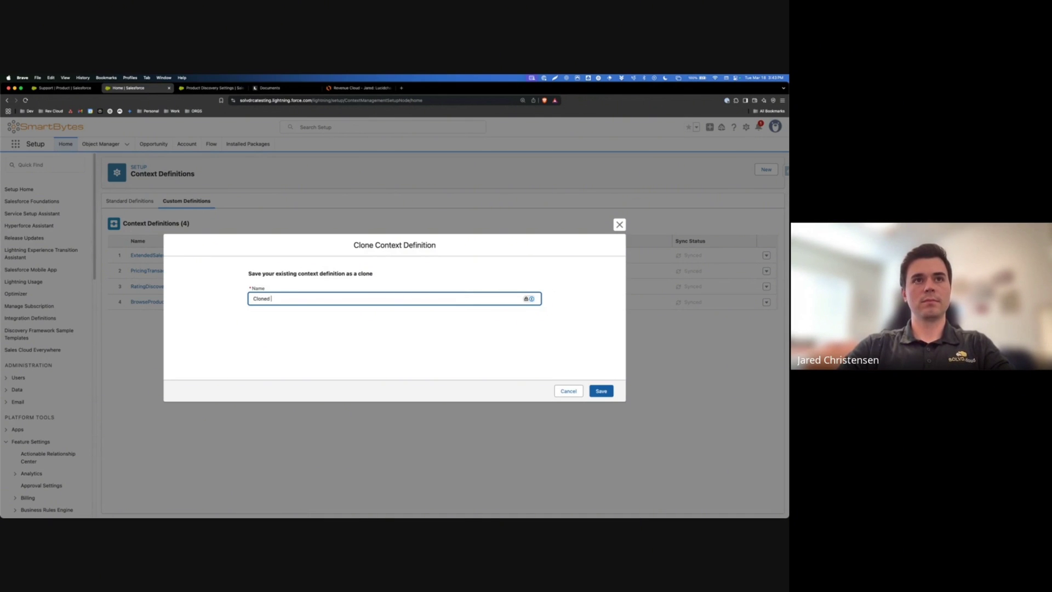
key("BackSpace")
type("ProductDiscovery")
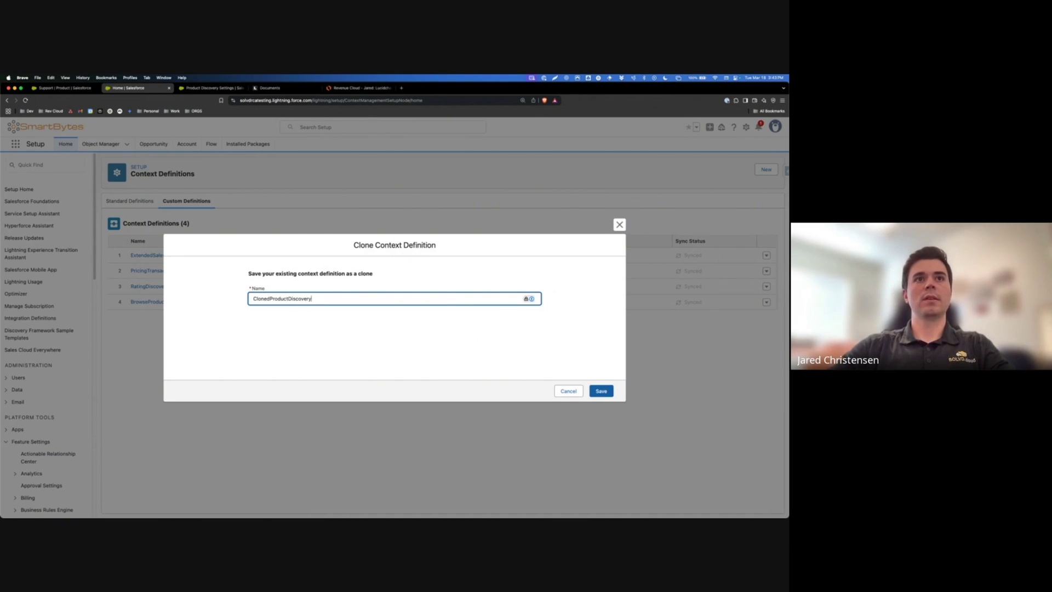
left_click(608, 391)
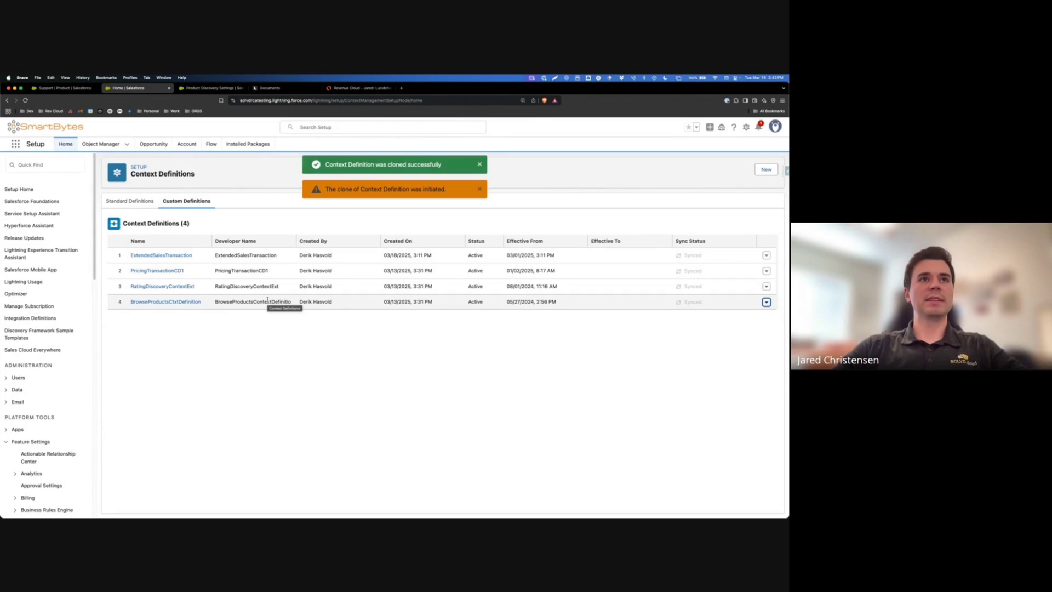
- Edit the ClonedProductDiscovery context definition and set its Effective From date to 3/1/2025
left_click(170, 258)
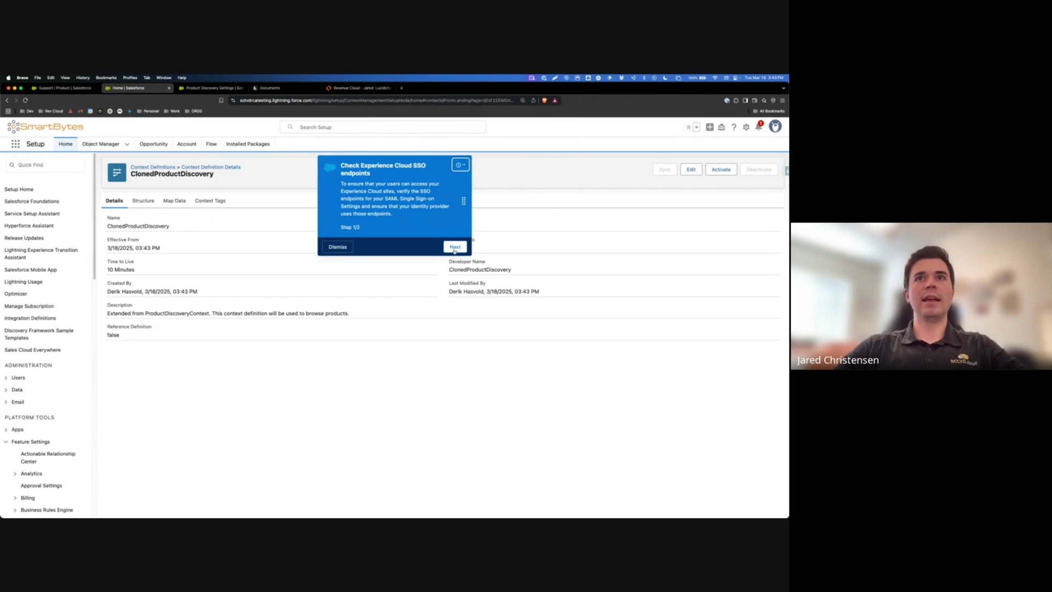
left_click(337, 247)
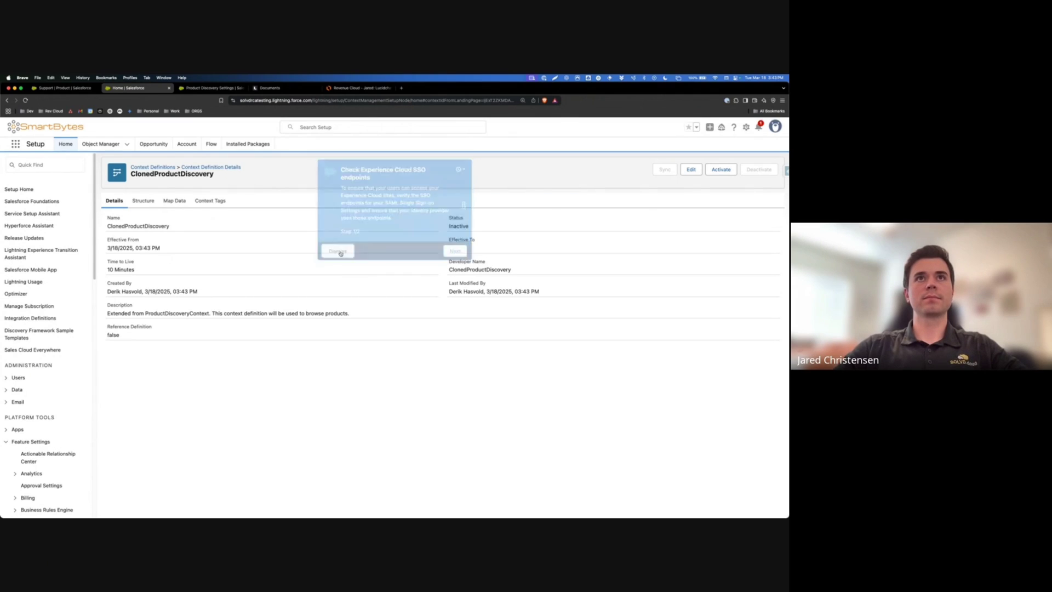
left_click(690, 169)
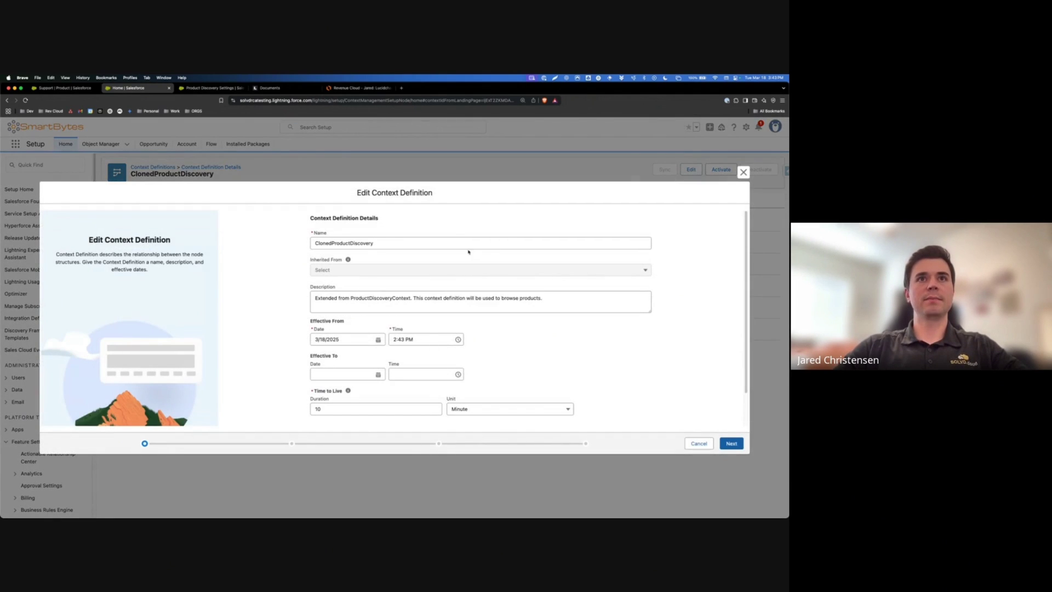
left_click(378, 339)
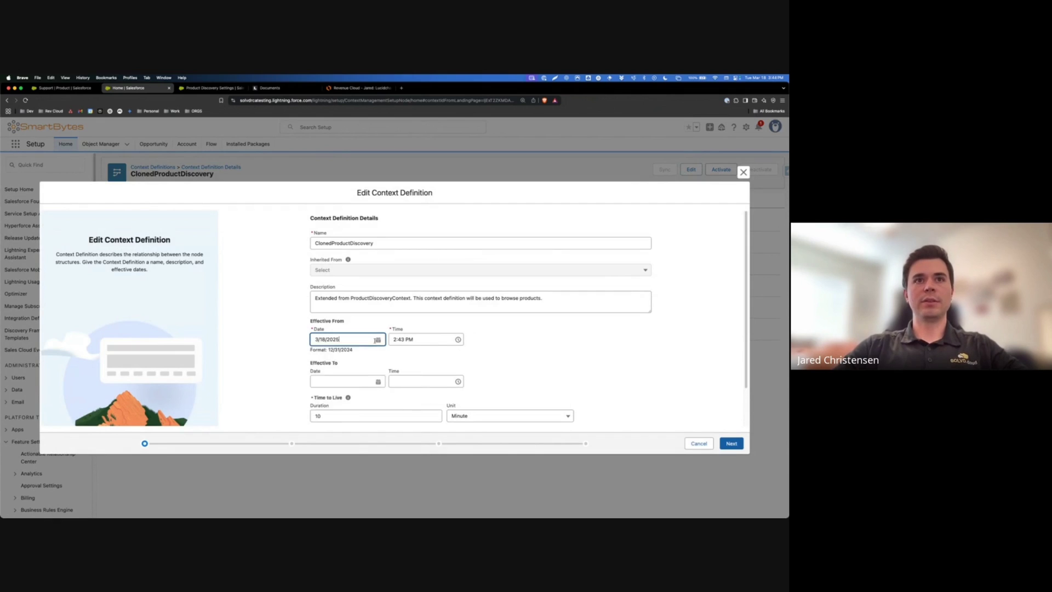
left_click(411, 396)
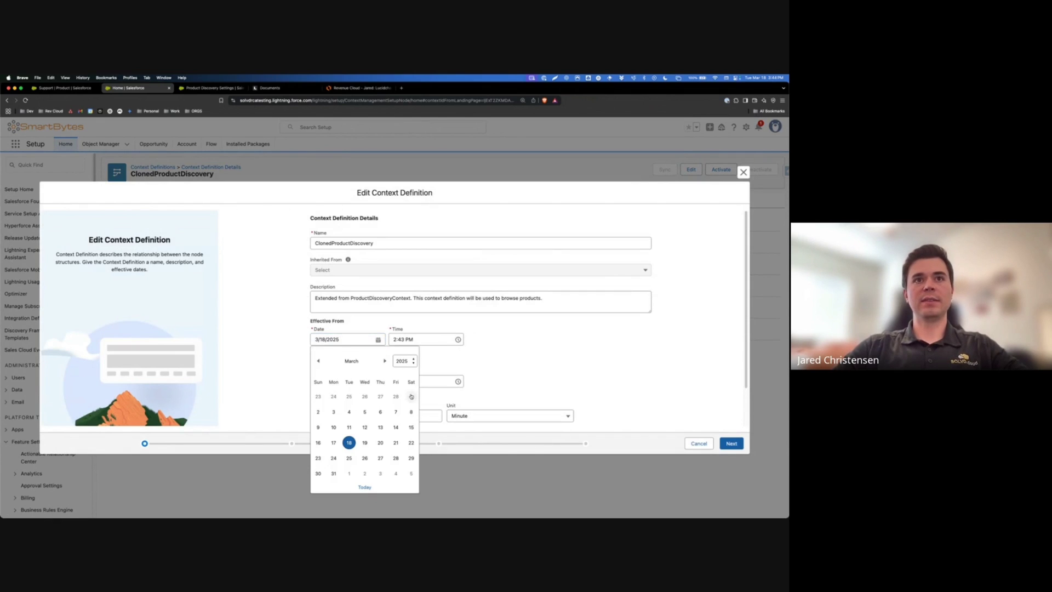
left_click(478, 361)
left_click(732, 443)
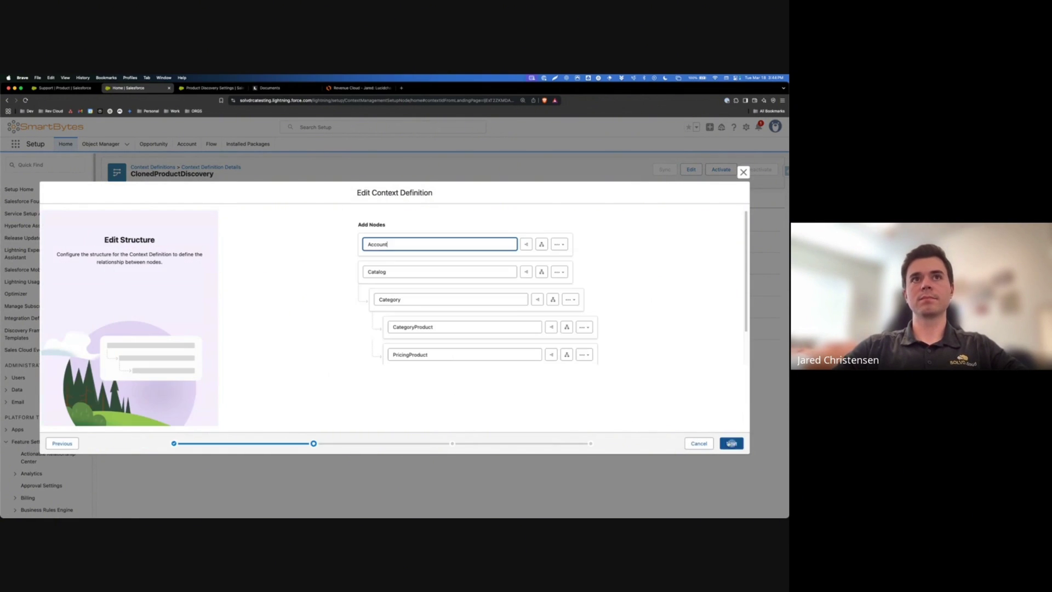
- Add an InstallationDate attribute to the CategoryProduct node with type INPUT OUTPUT and data type DATE
left_click(732, 444)
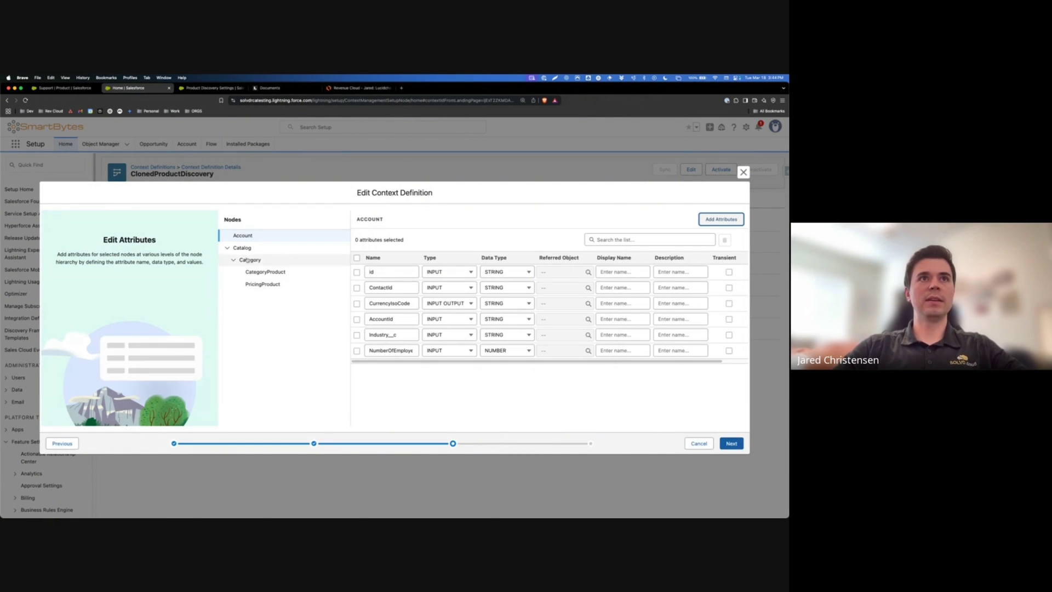
left_click(255, 273)
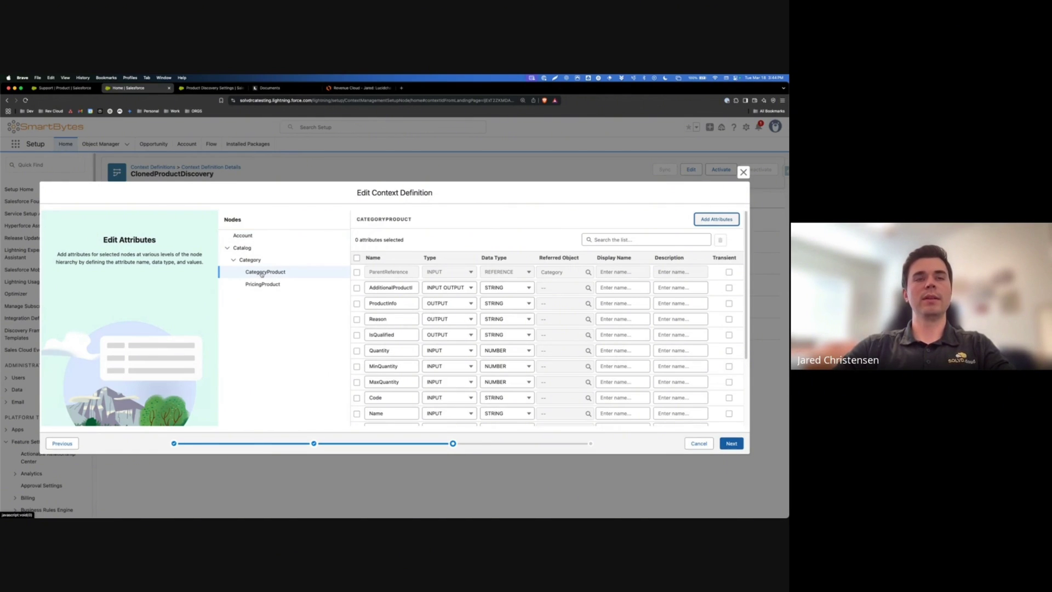
left_click(602, 240)
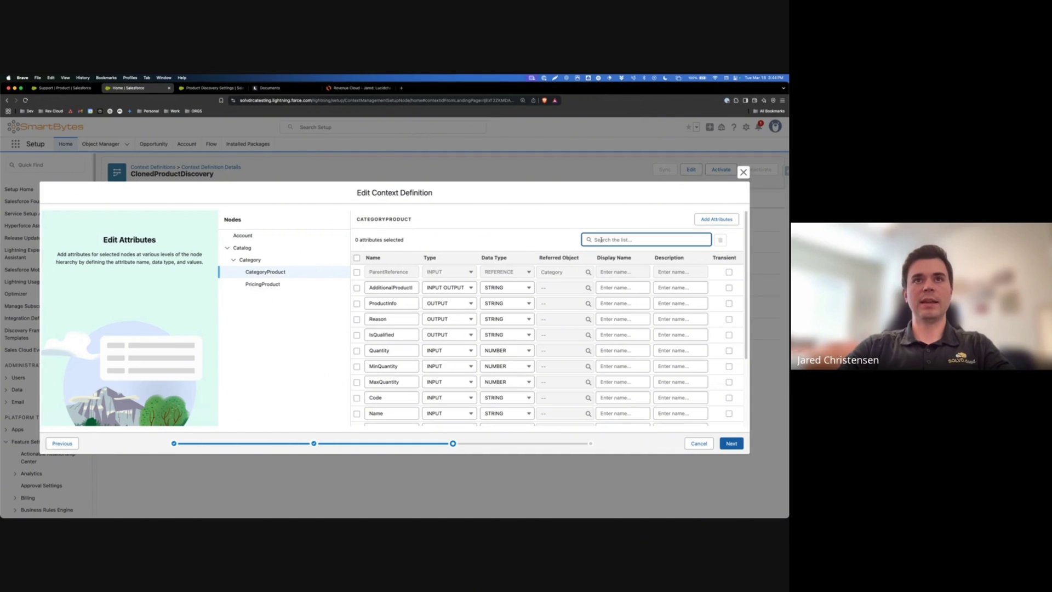
type("Instal")
left_click(710, 240)
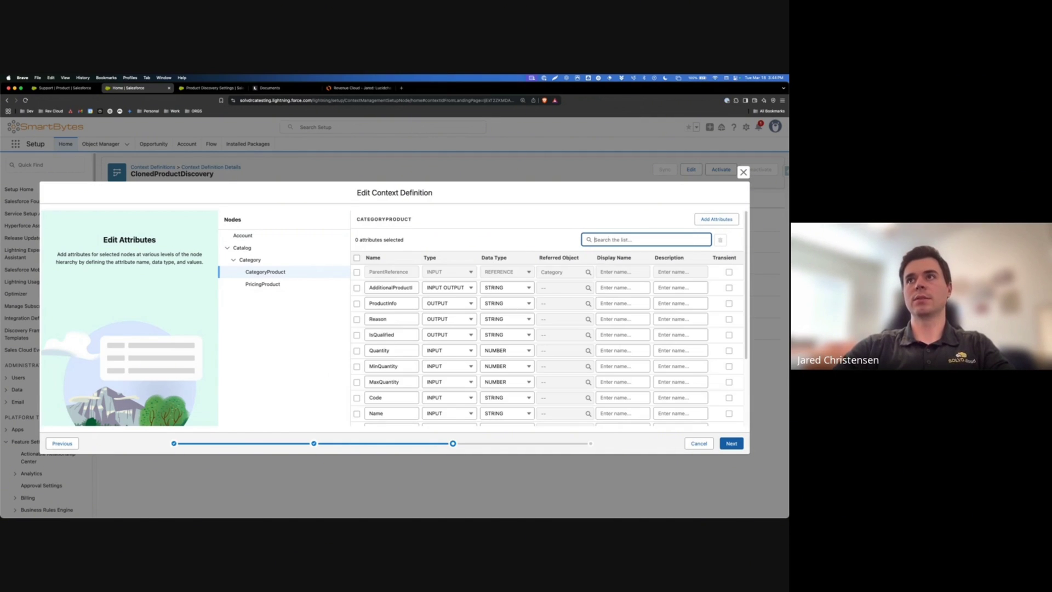
left_click(717, 219)
left_click(414, 272)
type("InstallationDate")
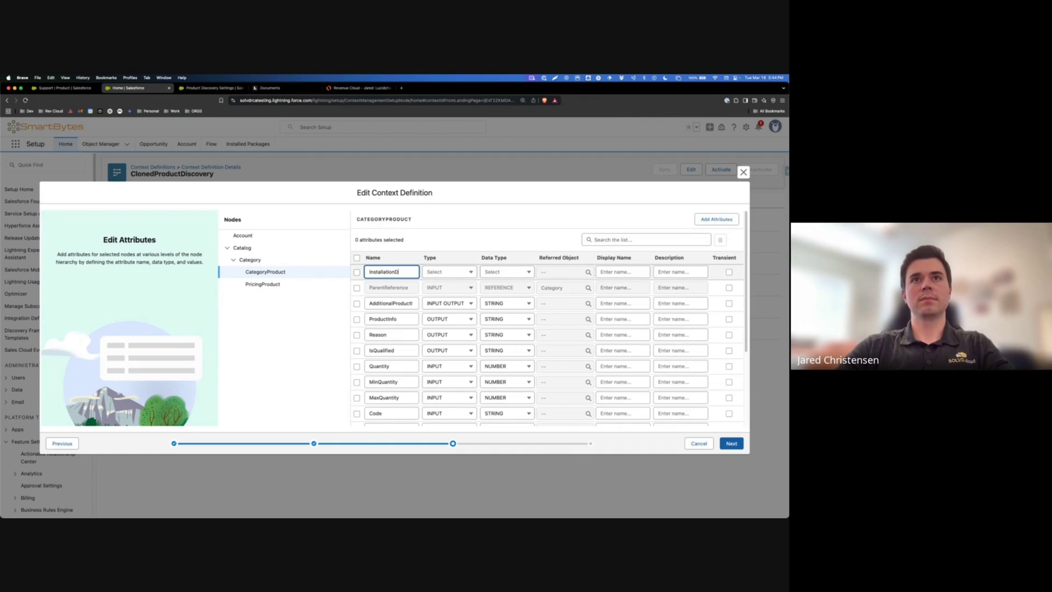
left_click(448, 272)
left_click(454, 312)
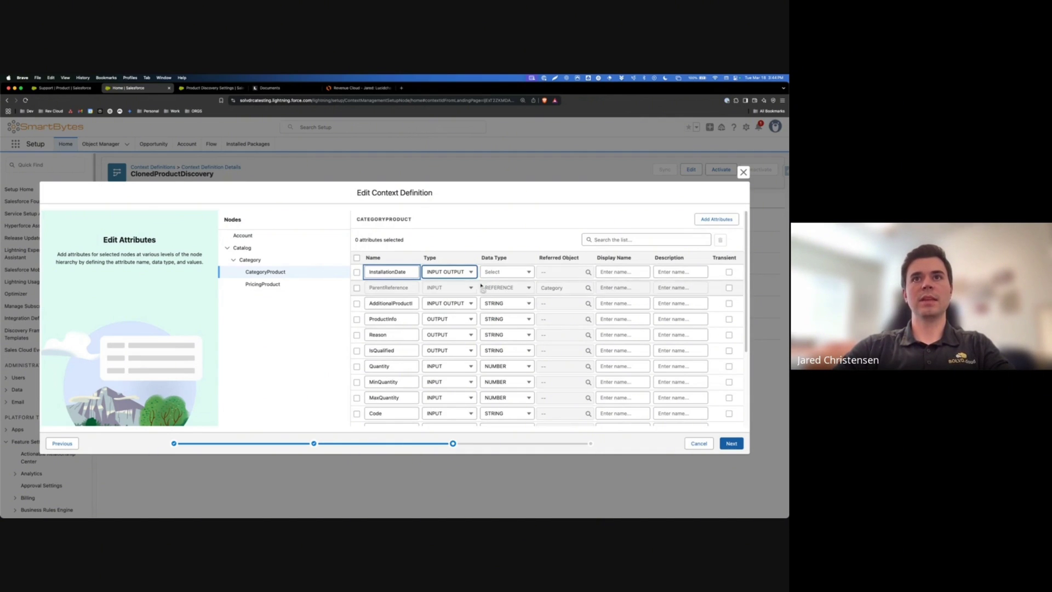
left_click(503, 272)
left_click(509, 326)
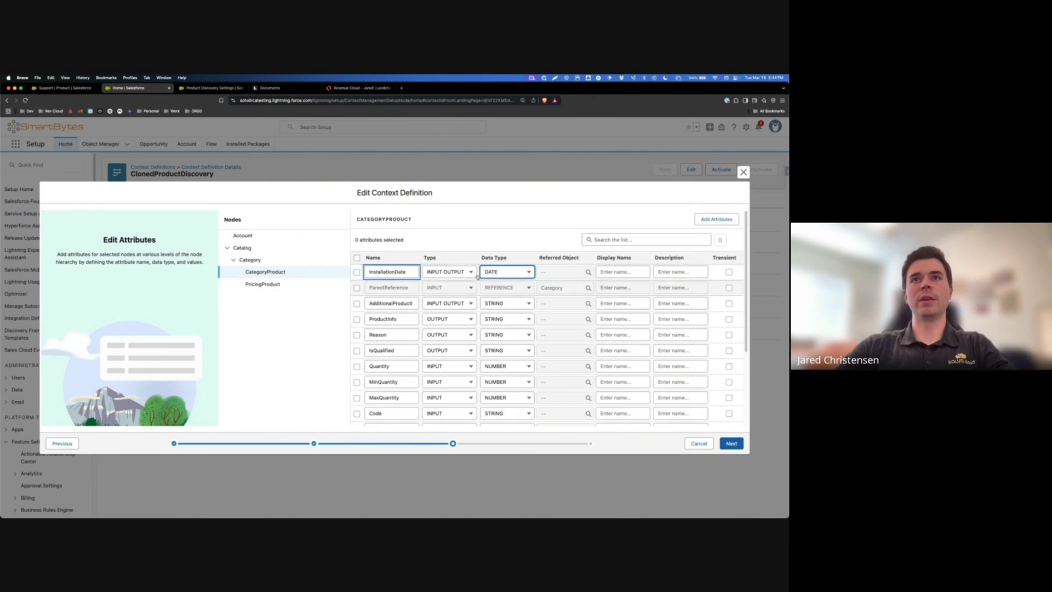
- Add the tag InstallationDate to the CategoryProduct node's InstallationDate attribute and save the context definition
left_click(730, 444)
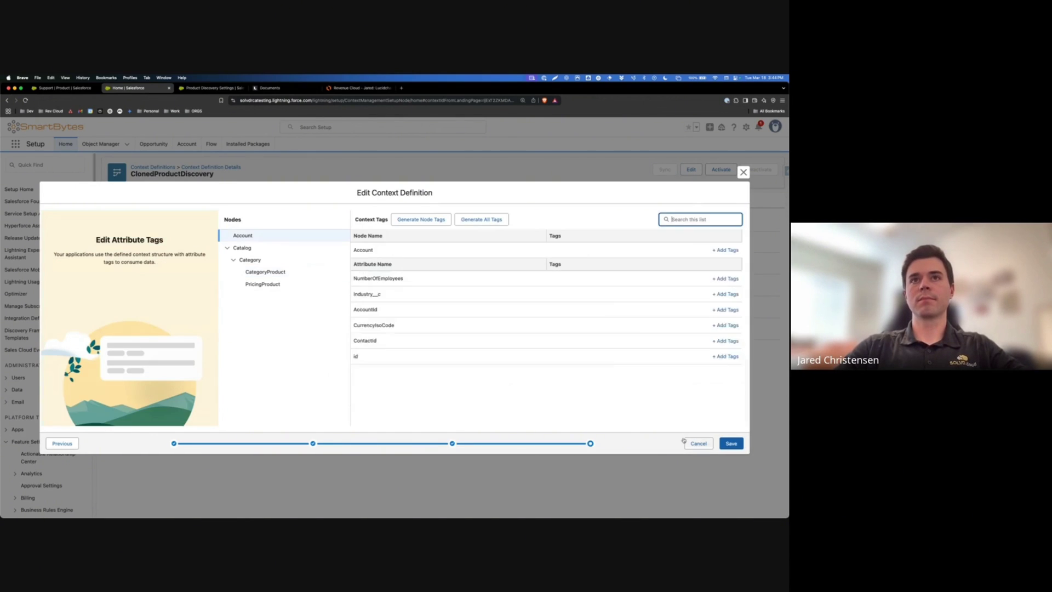
left_click(265, 271)
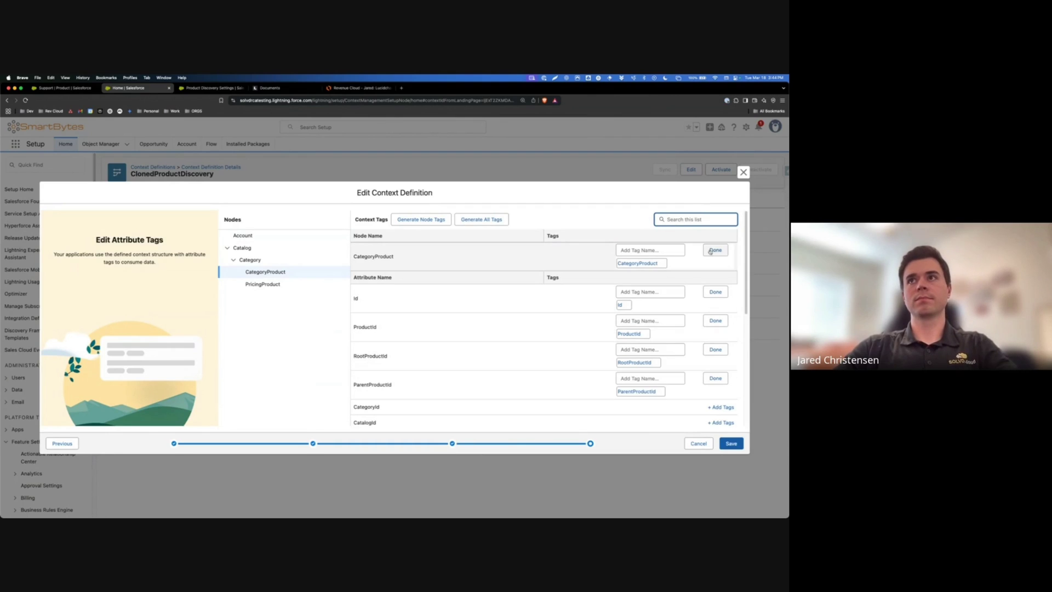
scroll(582, 299, "down", 10)
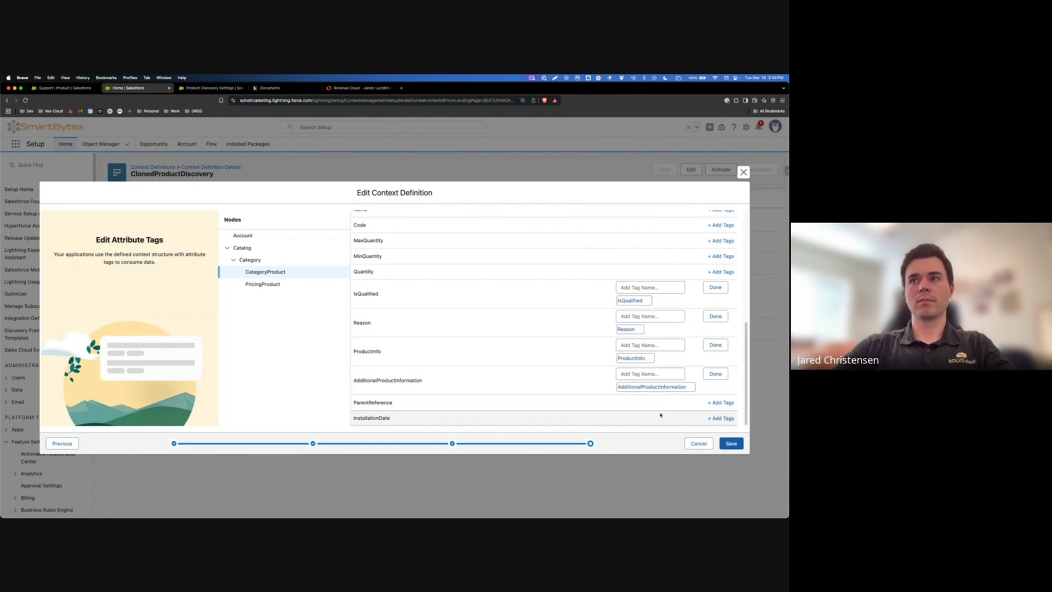
left_click(722, 418)
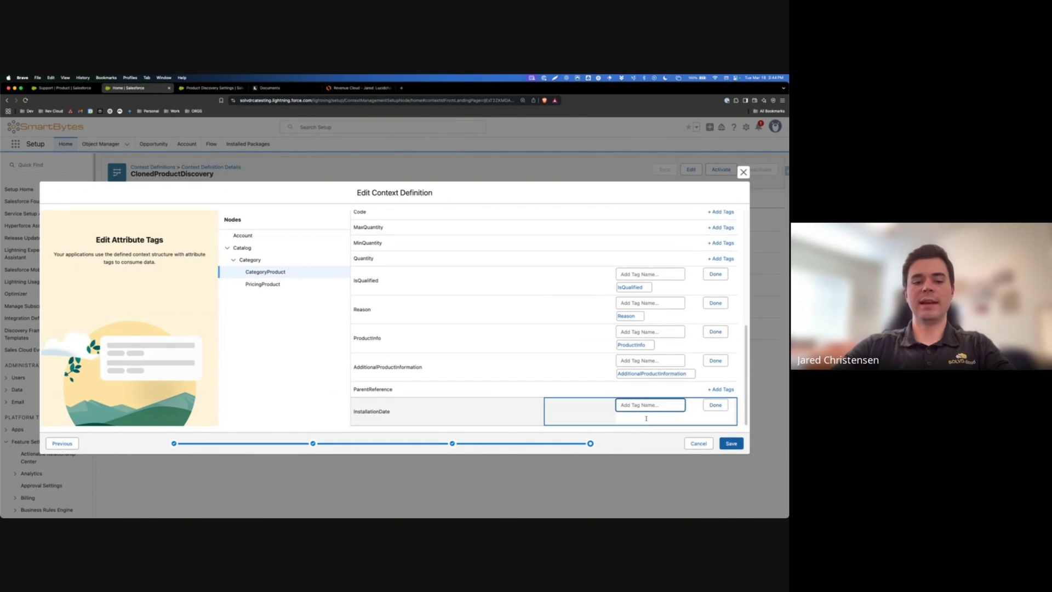
type("InstallationDate")
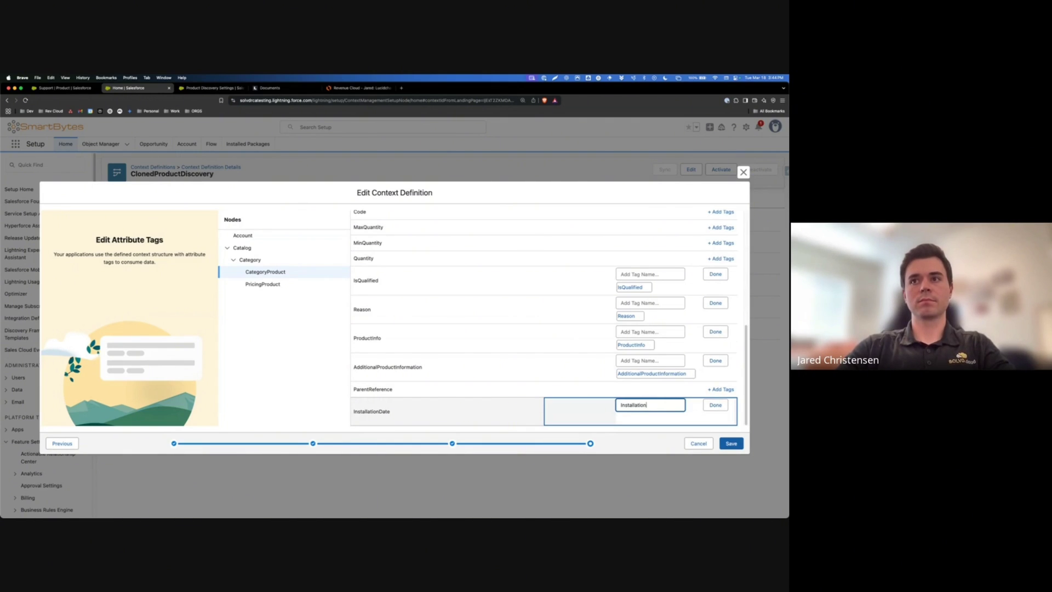
left_click(710, 406)
left_click(731, 443)
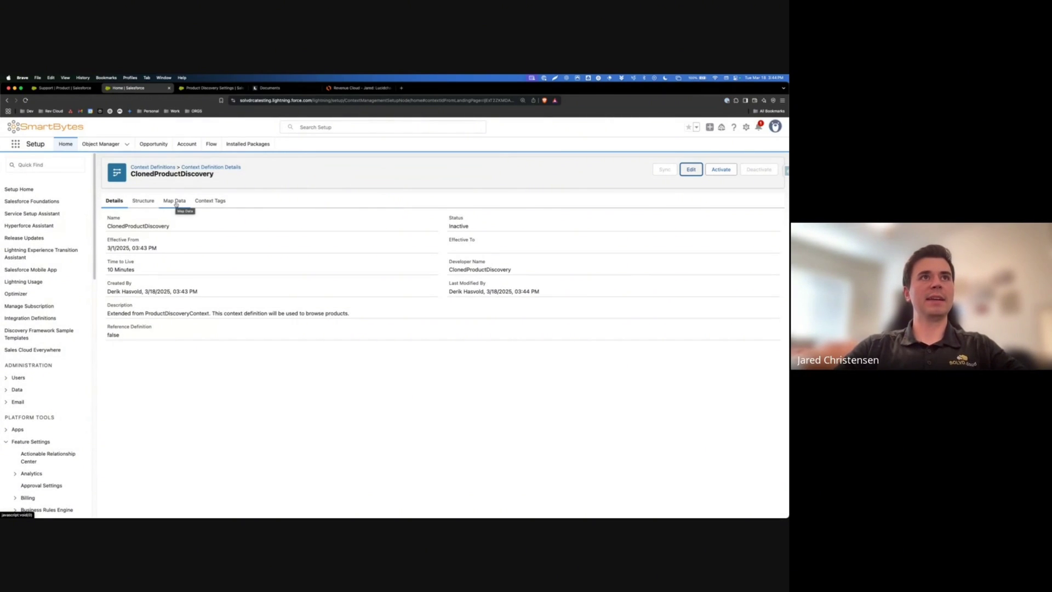
- Open the ProductDiscoveryMapping of ClonedProductDiscovery for mapping and review the Revenue Cloud diagram of the product-to-quote-line data flow
left_click(173, 200)
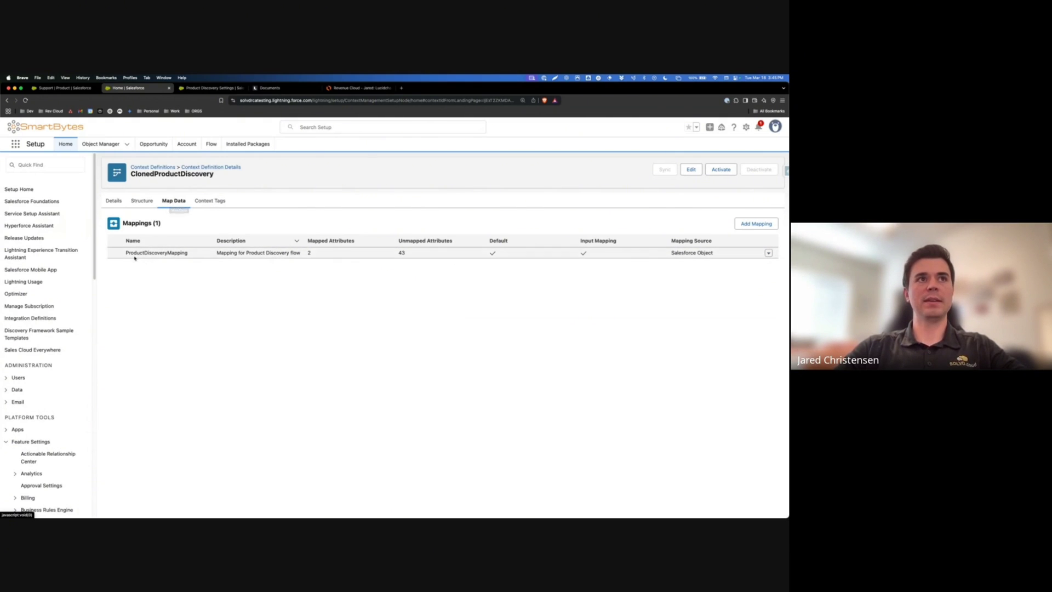
left_click(769, 252)
left_click(741, 210)
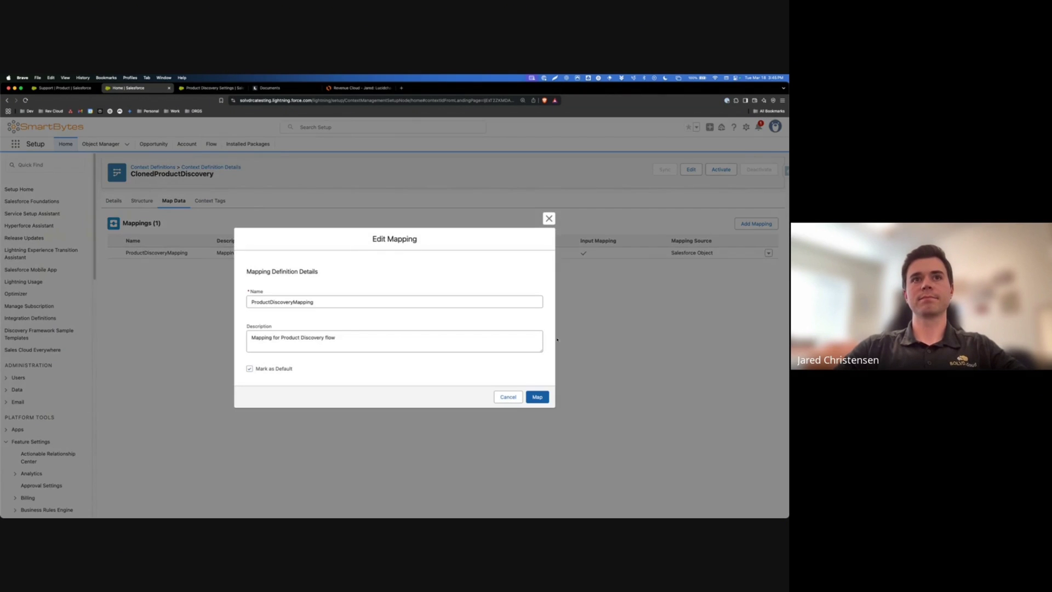
left_click(545, 399)
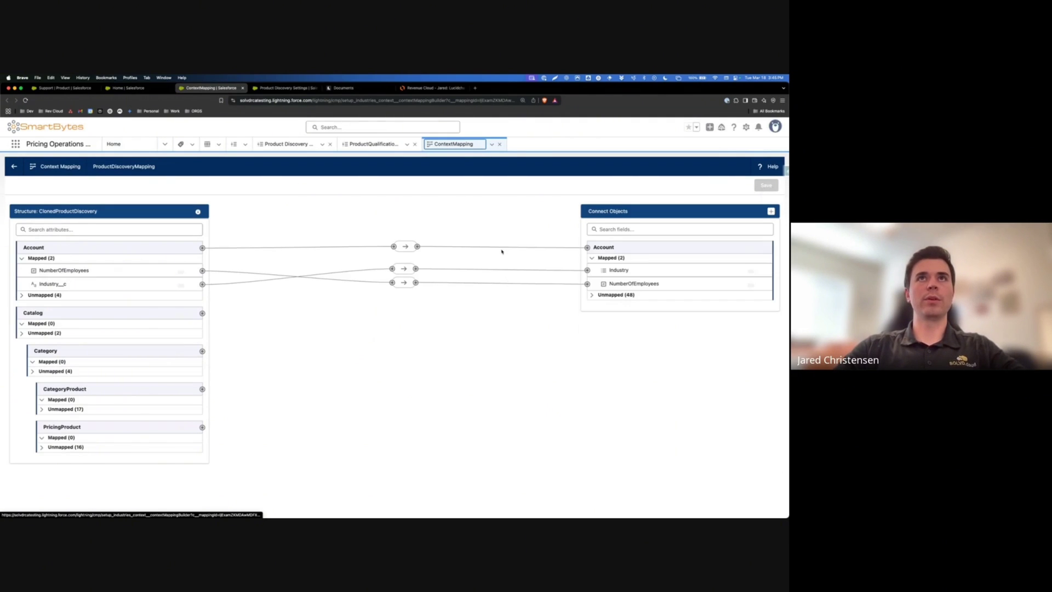
left_click(433, 88)
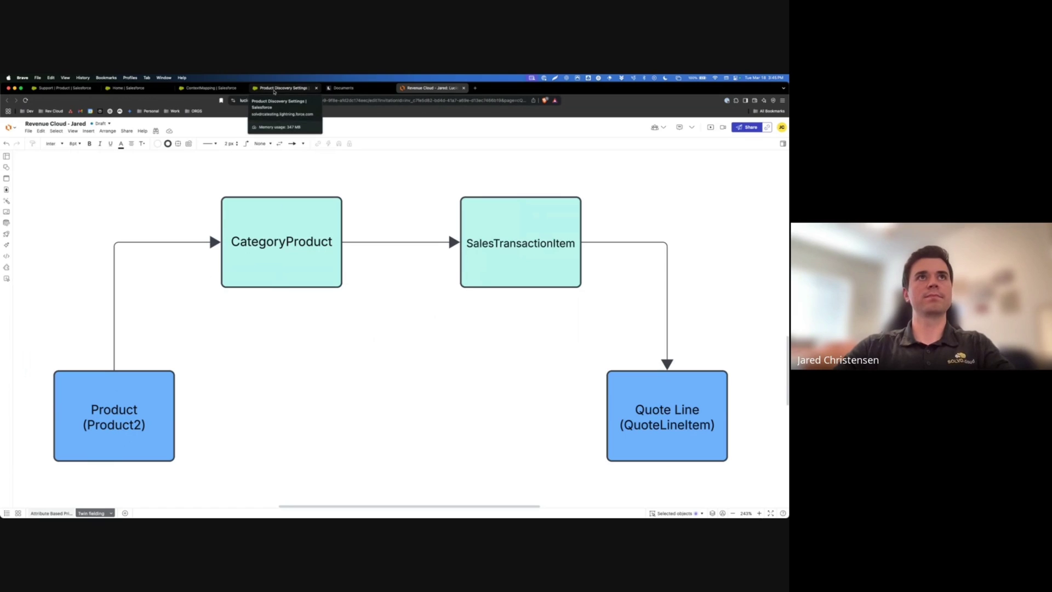
left_click(204, 89)
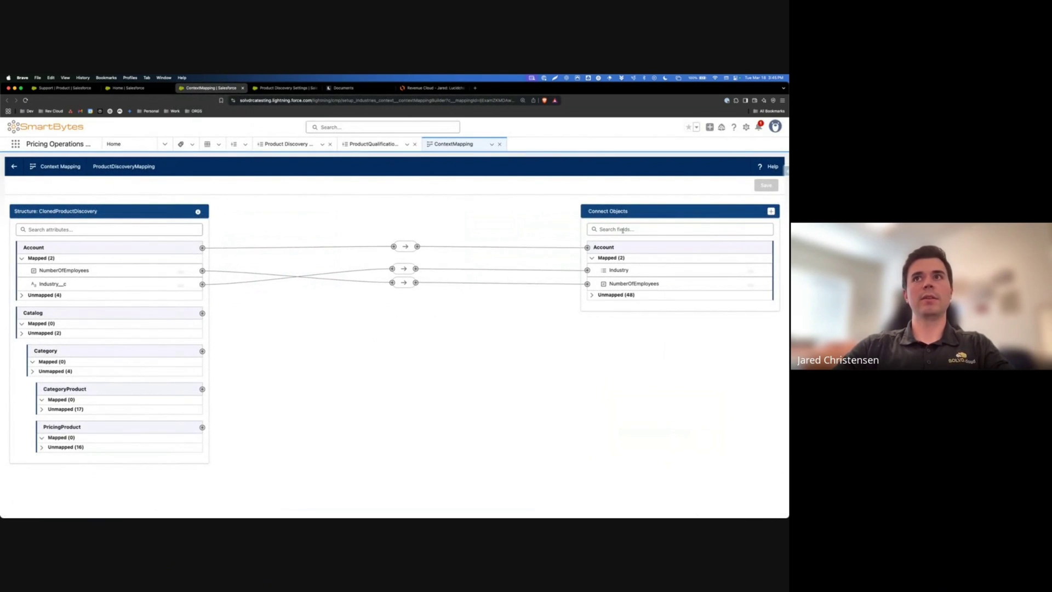
- Add the Product object as a connected data source of the ProductDiscoveryMapping
left_click(771, 211)
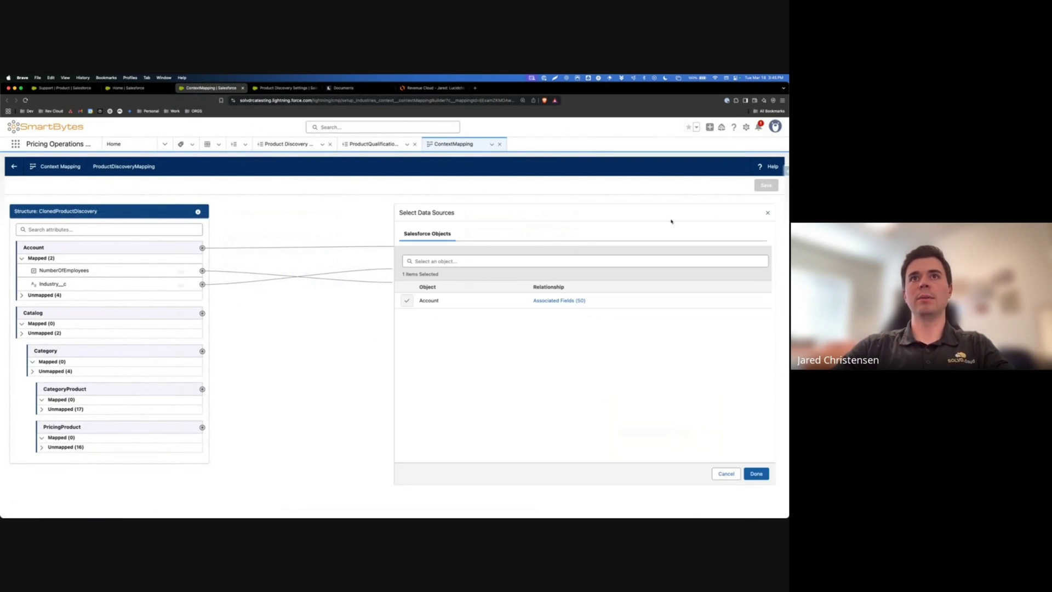
left_click(455, 261)
type("Product")
scroll(442, 323, "down", 2)
left_click(444, 303)
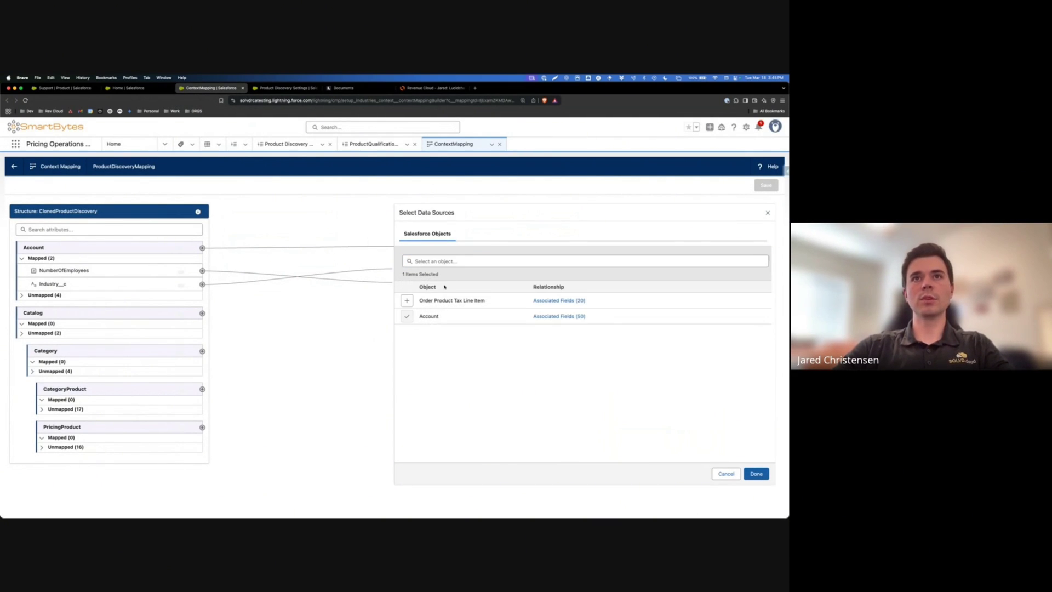
left_click(433, 261)
type("Product")
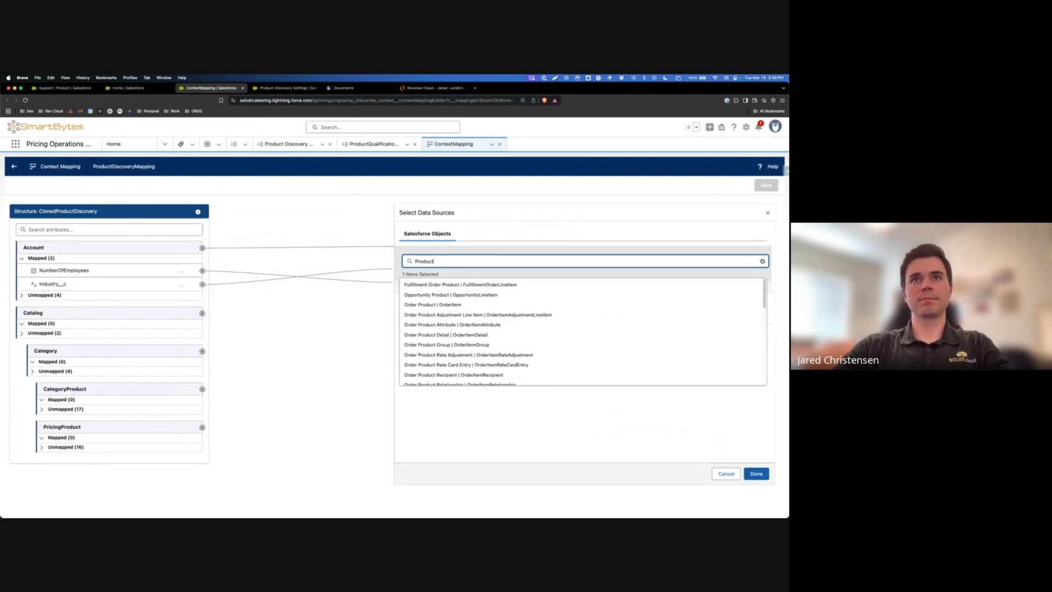
scroll(432, 329, "down", 1)
left_click(433, 323)
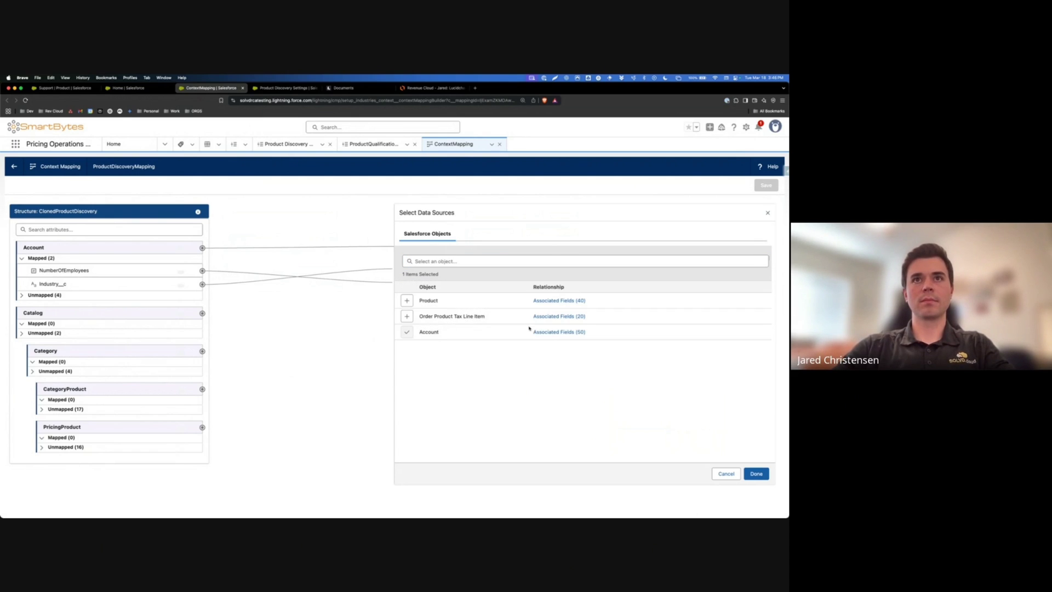
left_click(406, 301)
left_click(752, 474)
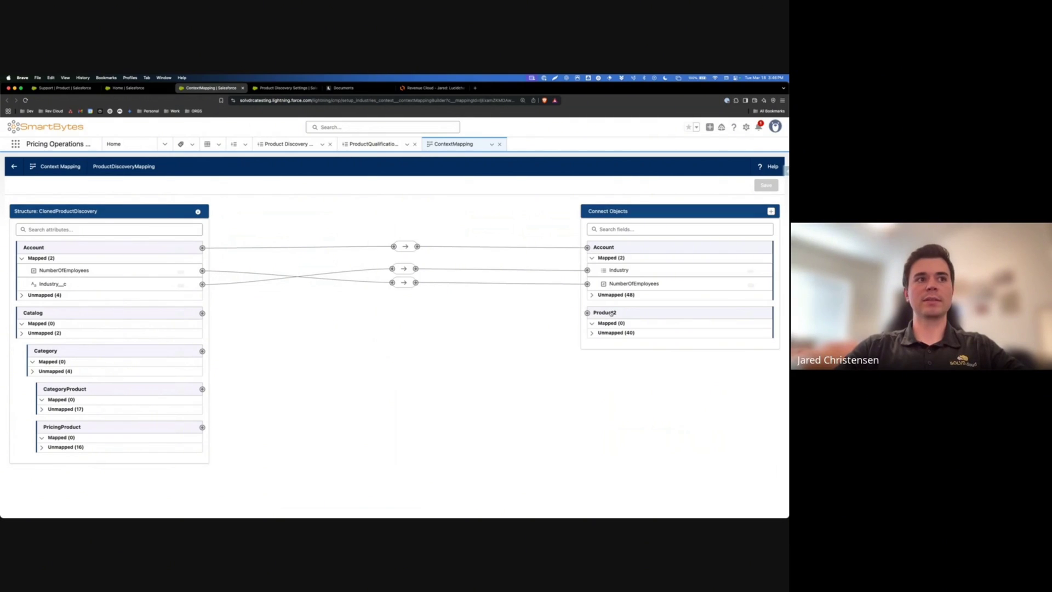
- Map the CategoryProduct node to Product2 and its InstallationDate attribute to Installation_Date__c, and save the mapping
left_click_drag(181, 391, 617, 312)
left_click(90, 229)
type("install")
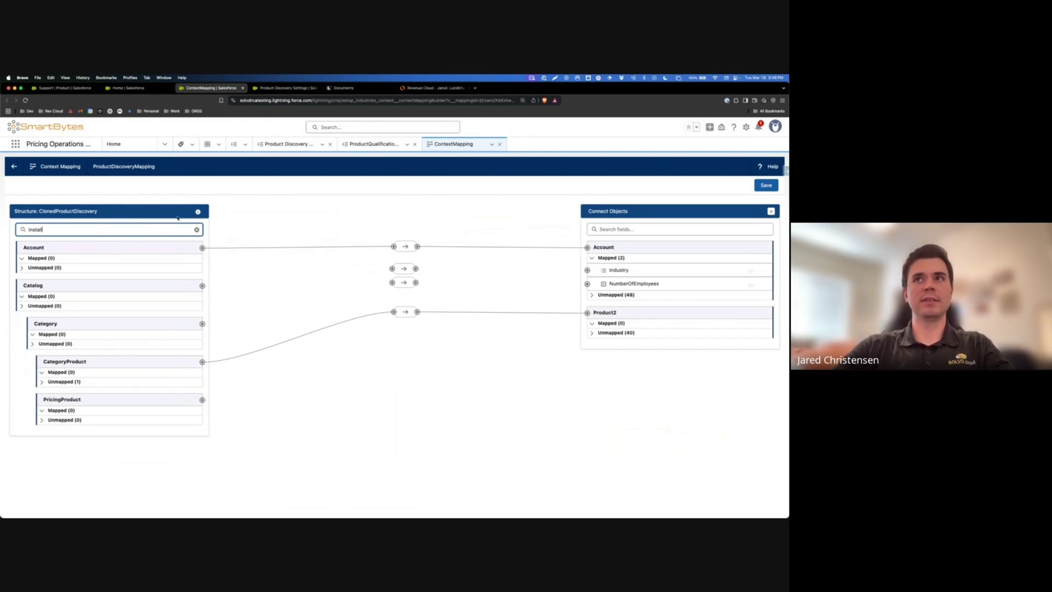
left_click(629, 231)
type("install")
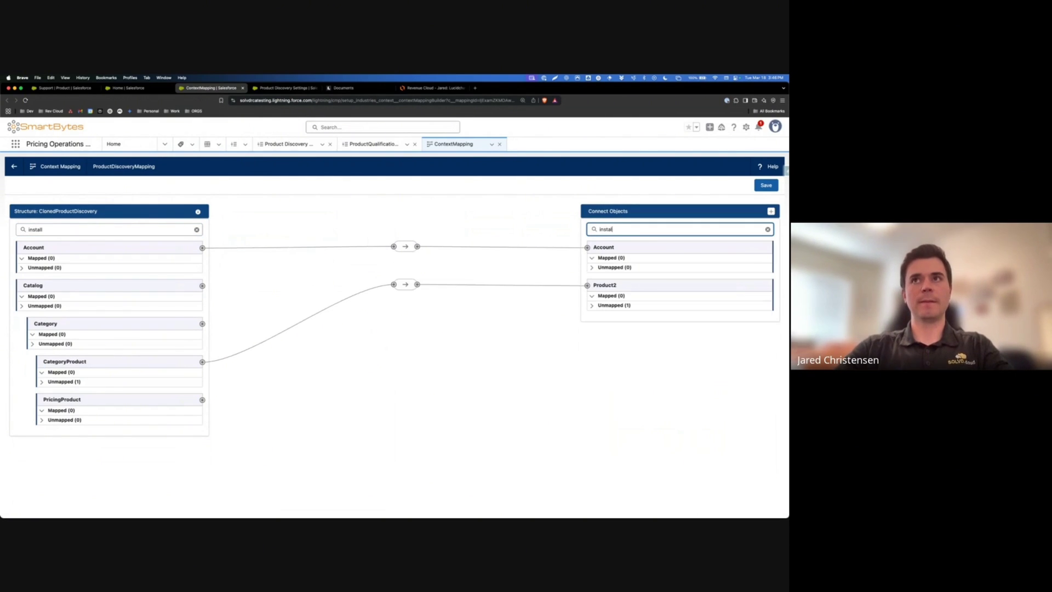
left_click(42, 382)
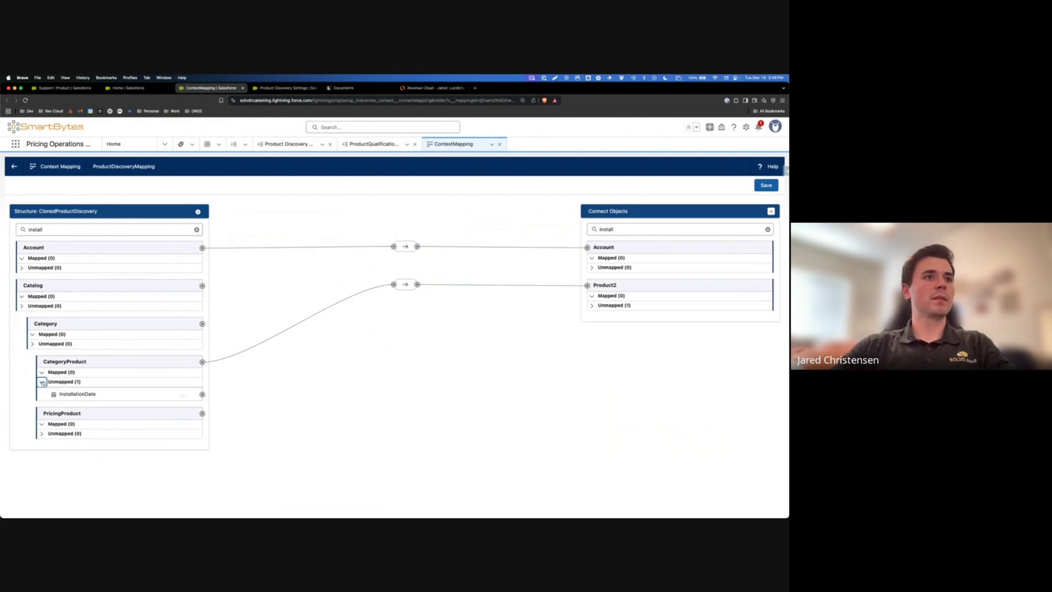
left_click(74, 394)
left_click(591, 305)
left_click(603, 317)
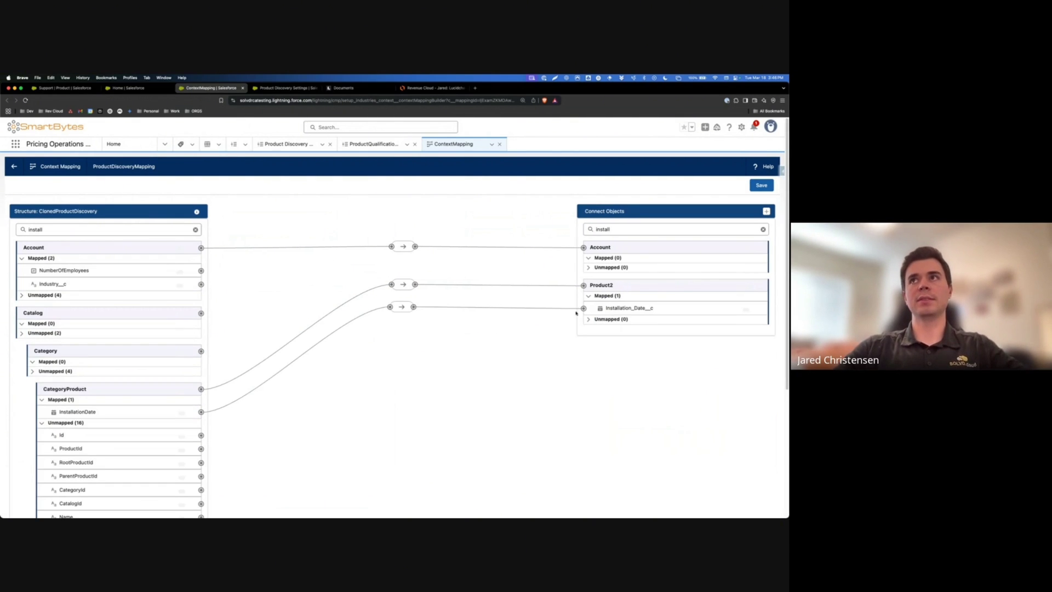
left_click(756, 185)
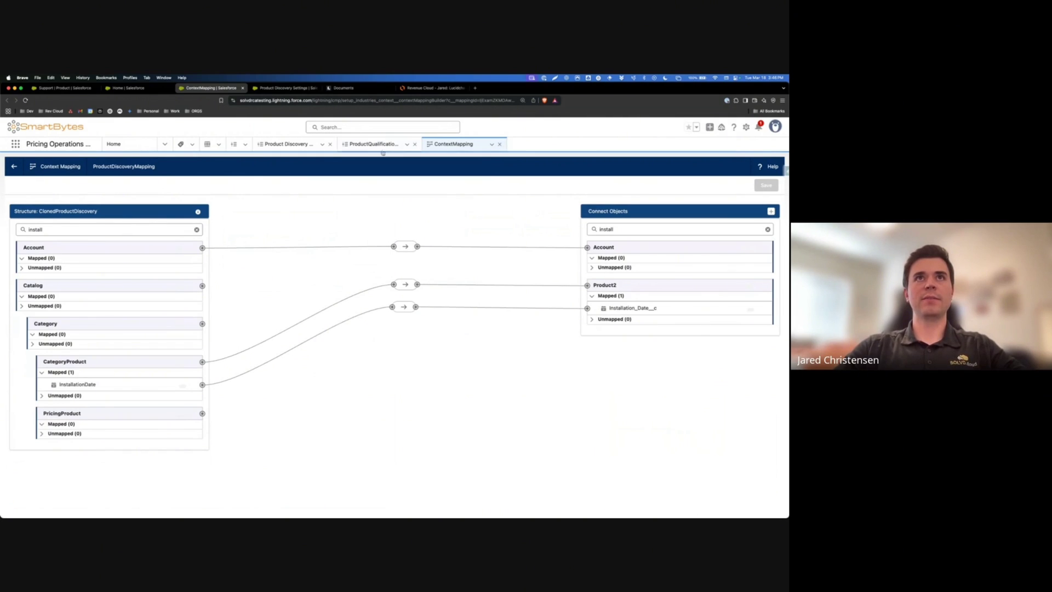
- Return to the ClonedProductDiscovery details and query DeveloperName, Id, InheritedFrom and InheritedFromVersion from ContextDefinition in the Developer Console
left_click(290, 90)
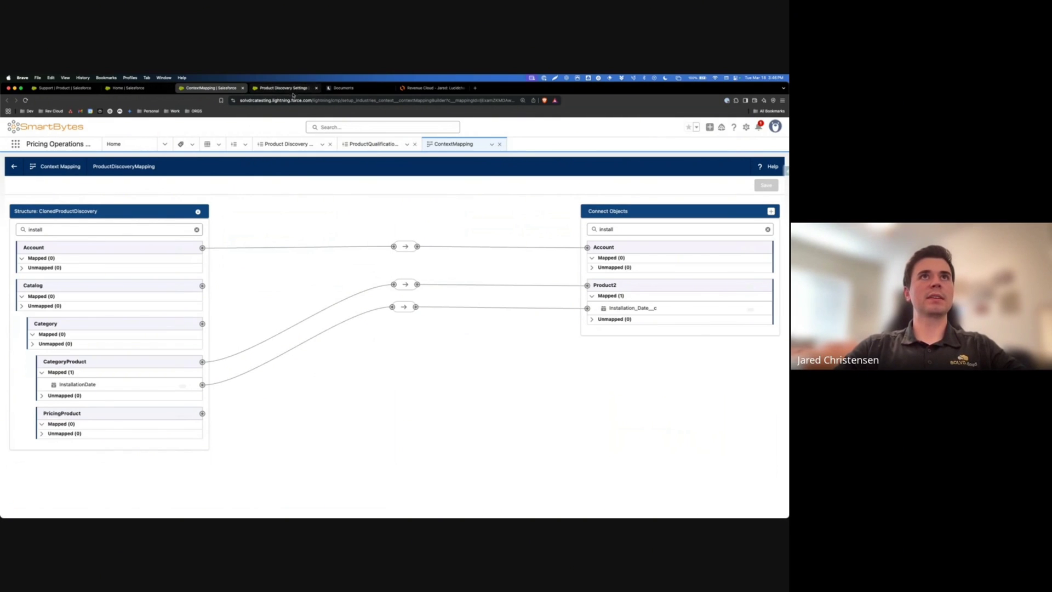
left_click(211, 87)
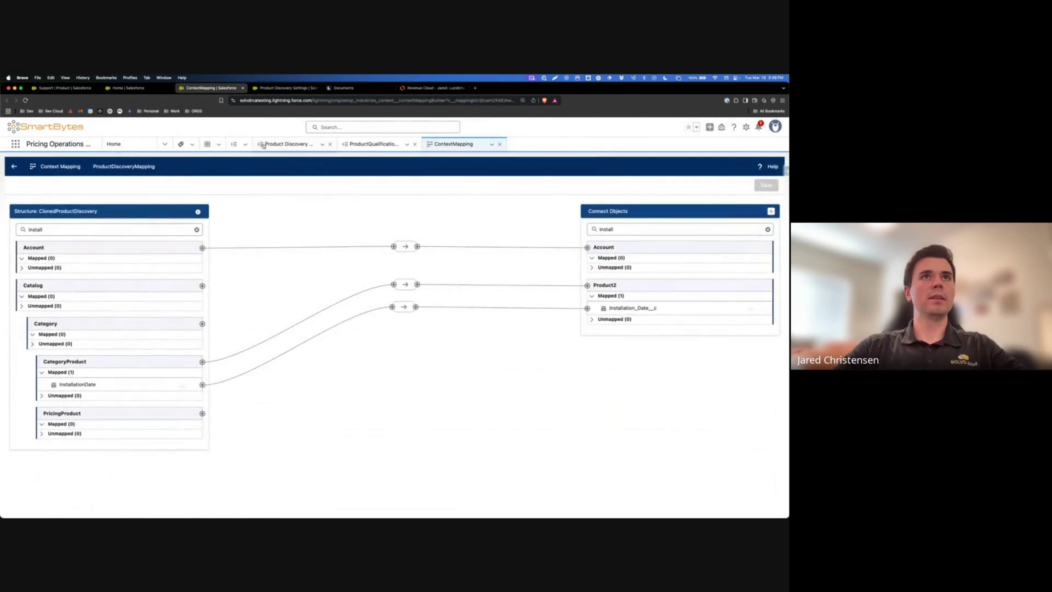
left_click(12, 166)
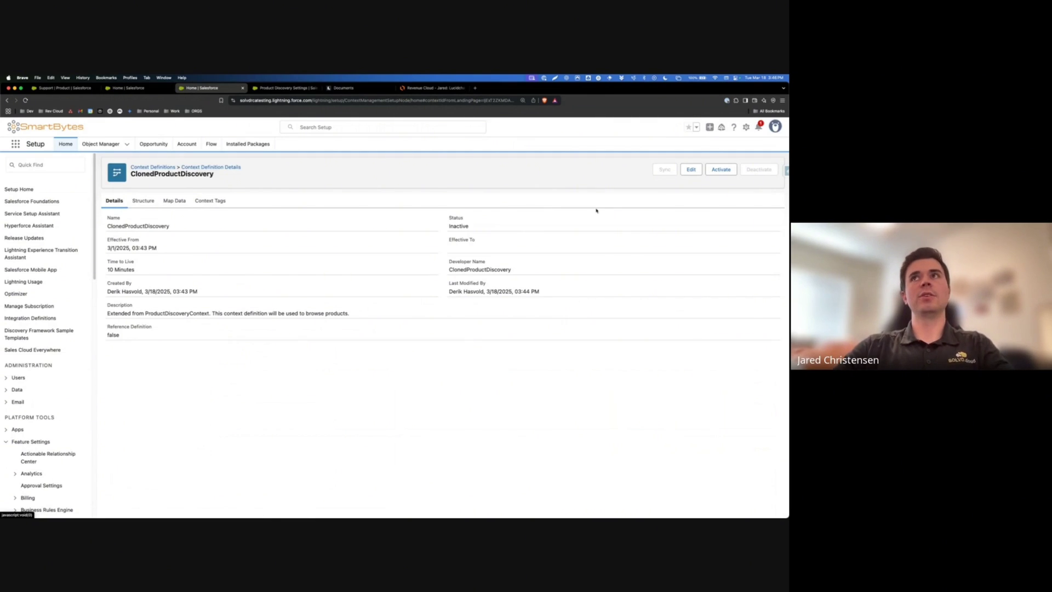
left_click(746, 127)
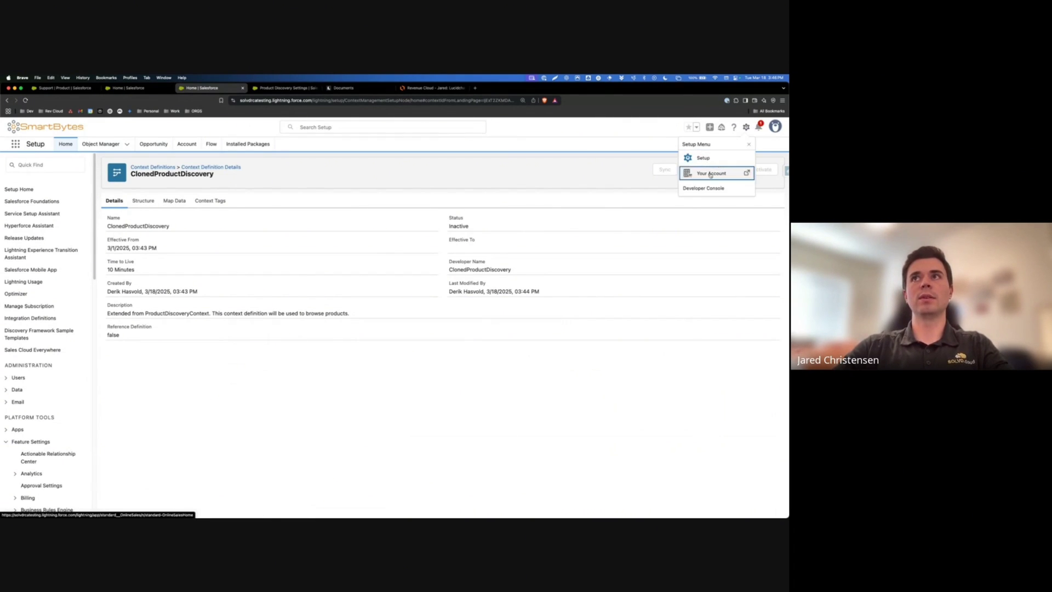
left_click(750, 186)
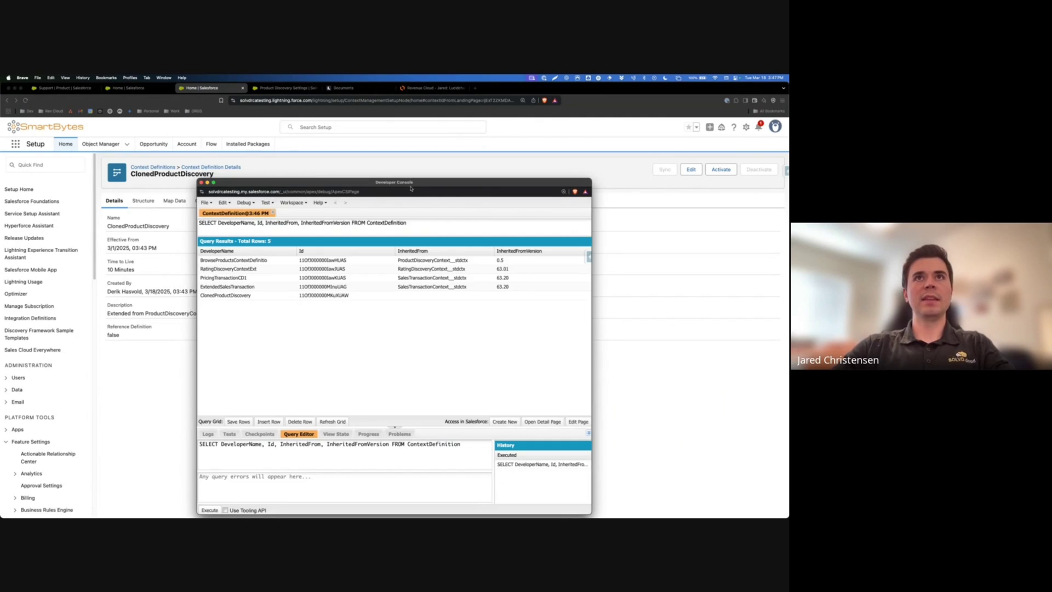
left_click_drag(417, 177, 416, 135)
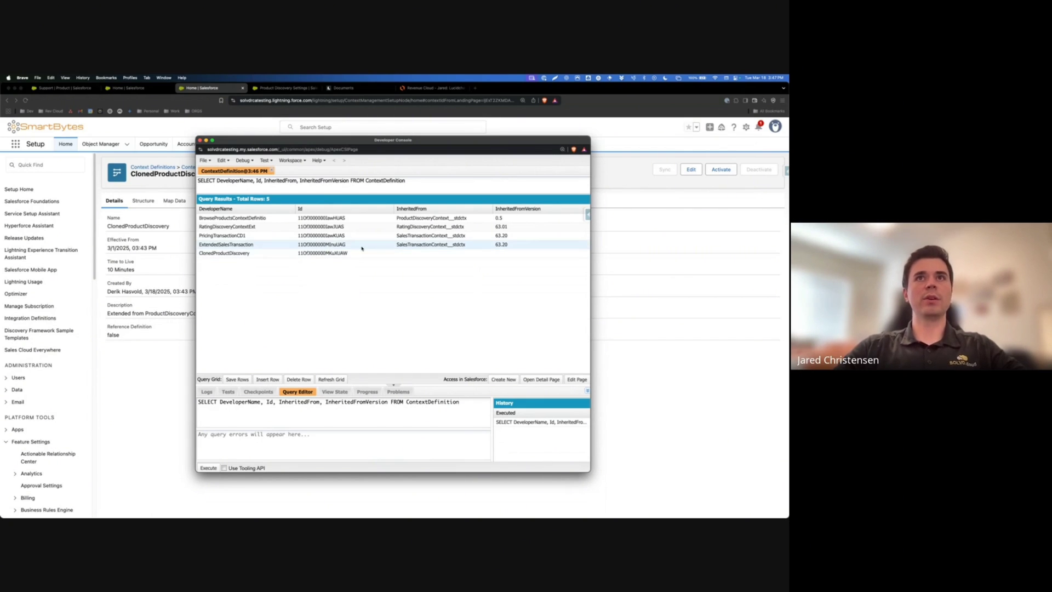
- Set ClonedProductDiscovery's InheritedFrom to ProductDiscoveryContext__stdctx and InheritedFromVersion to 0.6, save the rows, and close the Developer Console
double_click(405, 219)
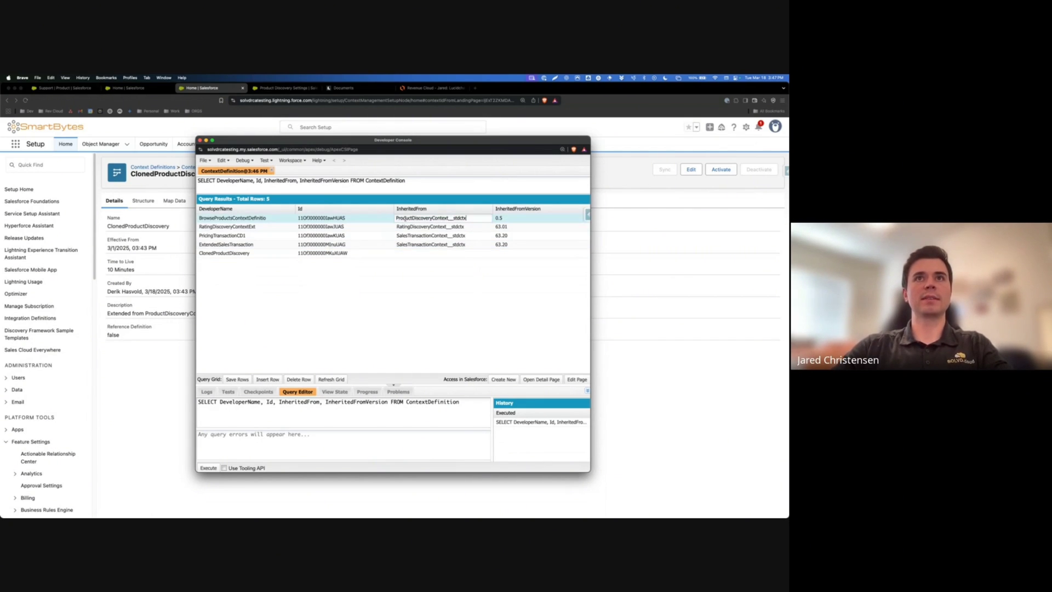
double_click(410, 253)
type("ProductDiscoveryContext__stdctx")
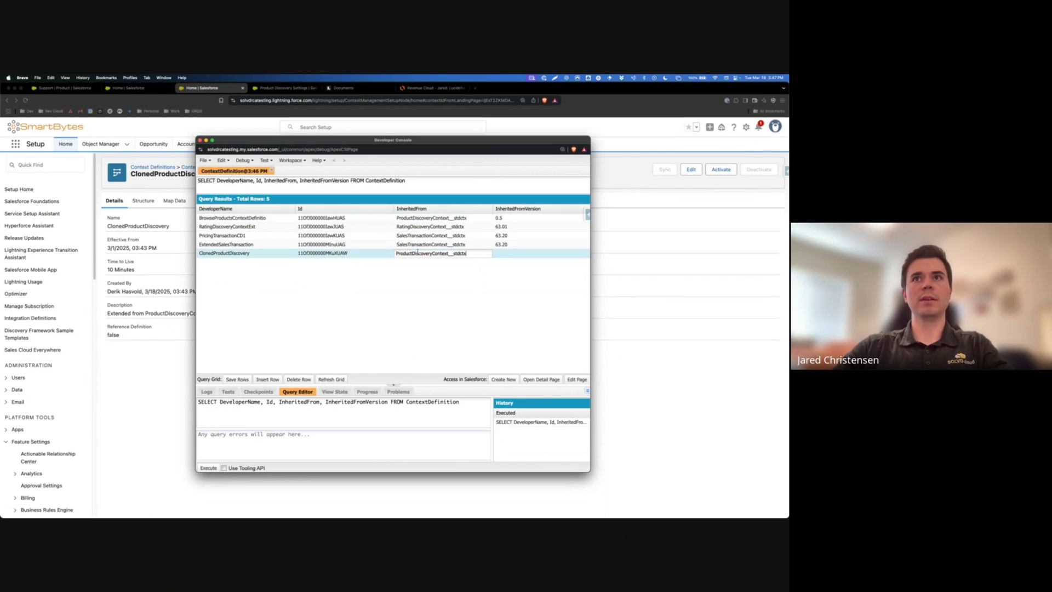
double_click(502, 254)
type("0.6")
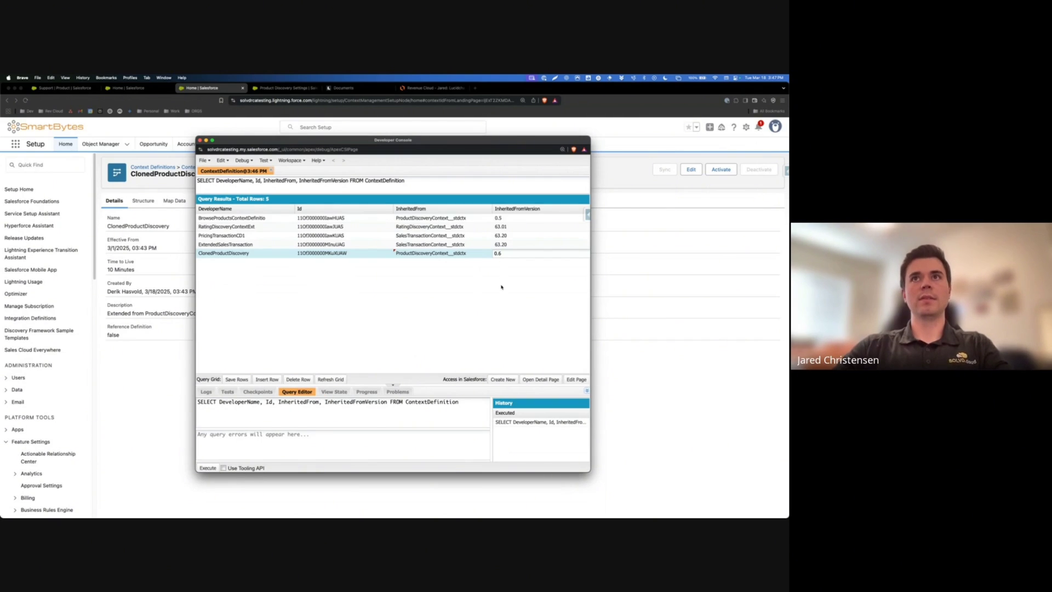
left_click(504, 217)
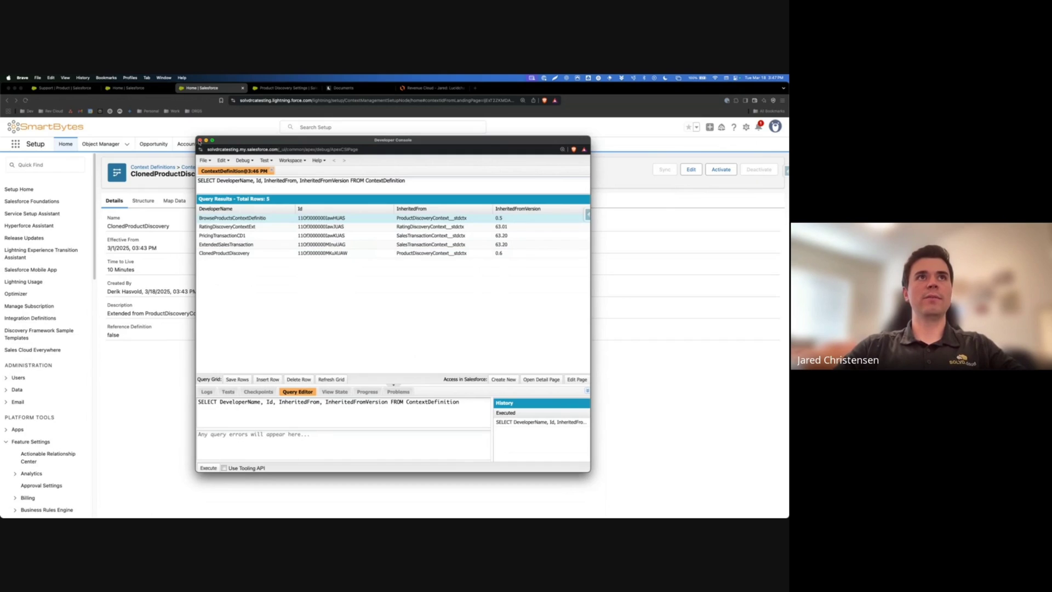
left_click(200, 141)
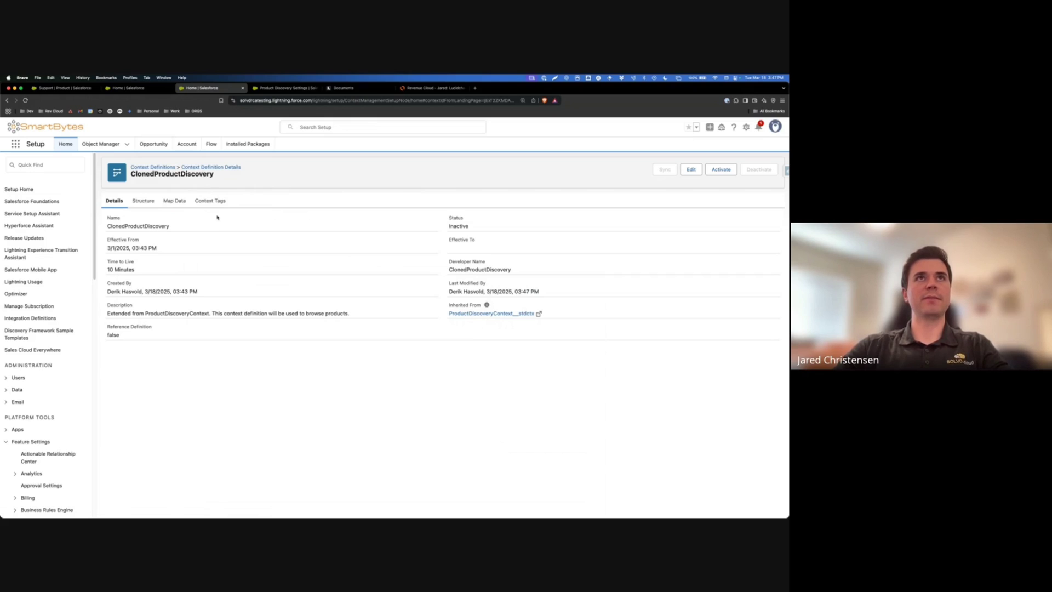
- Try to select ClonedProductDiscovery as the context definition in the Product Discovery Settings
left_click(263, 88)
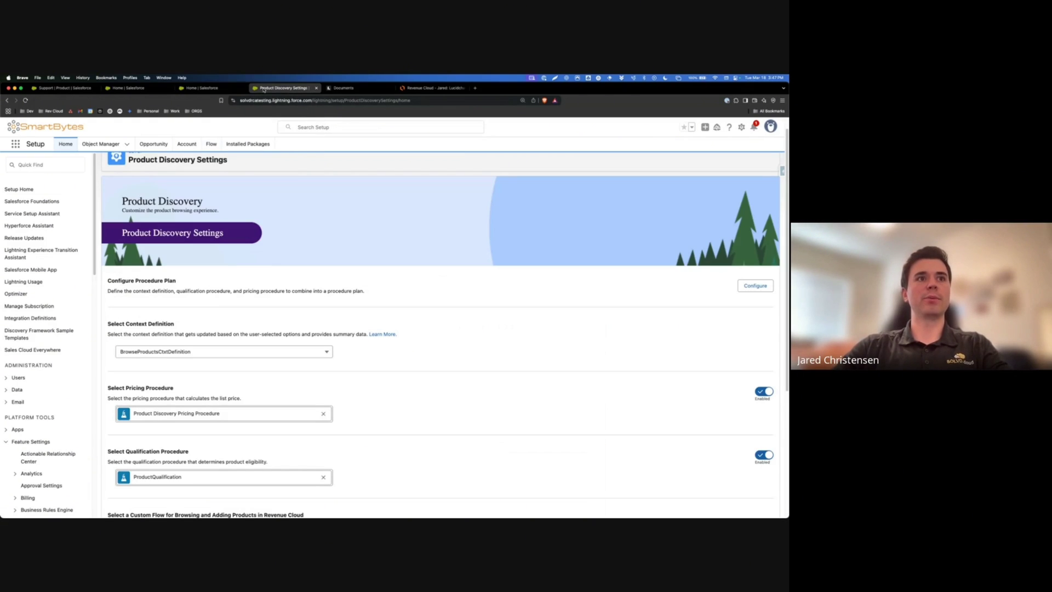
left_click(26, 101)
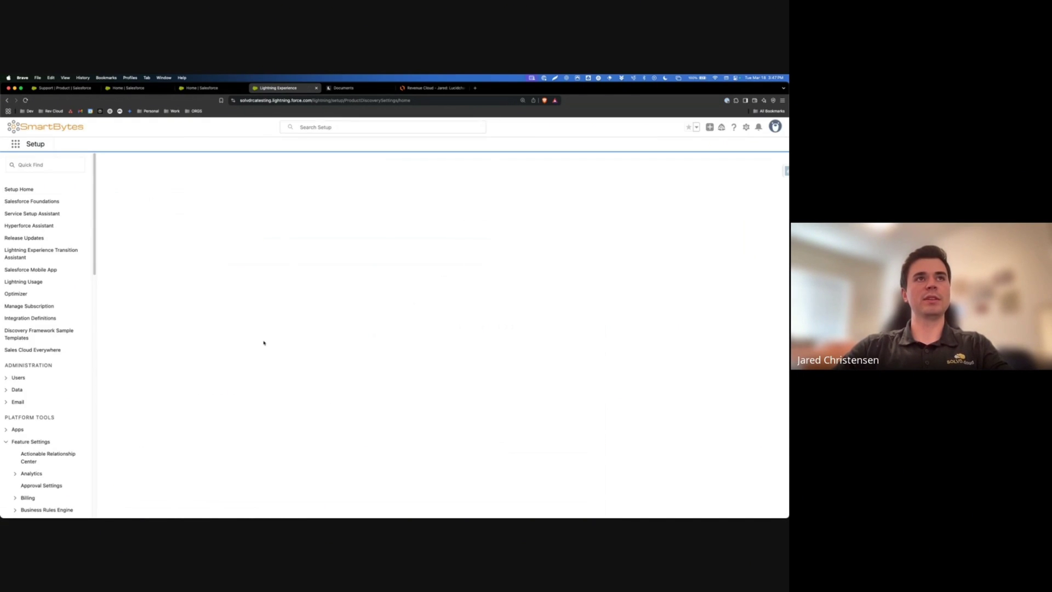
left_click(251, 369)
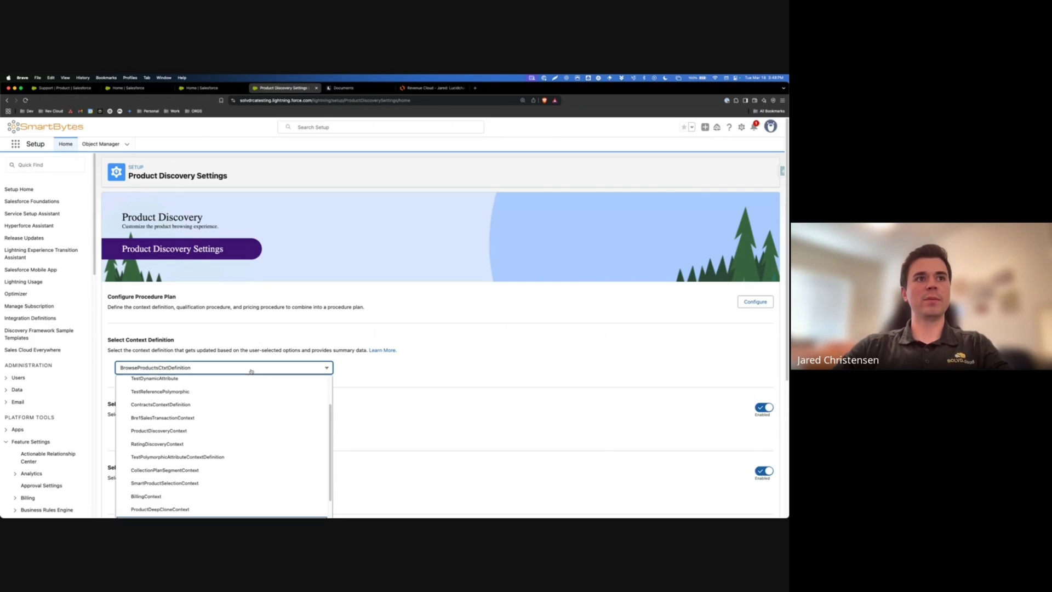
scroll(203, 417, "down", 3)
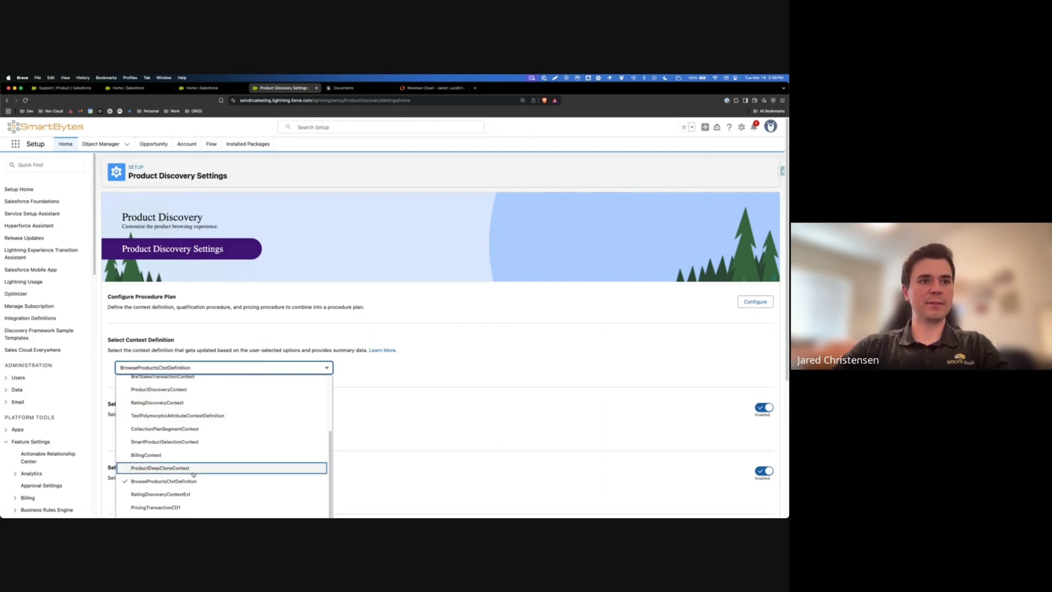
scroll(193, 474, "down", 3)
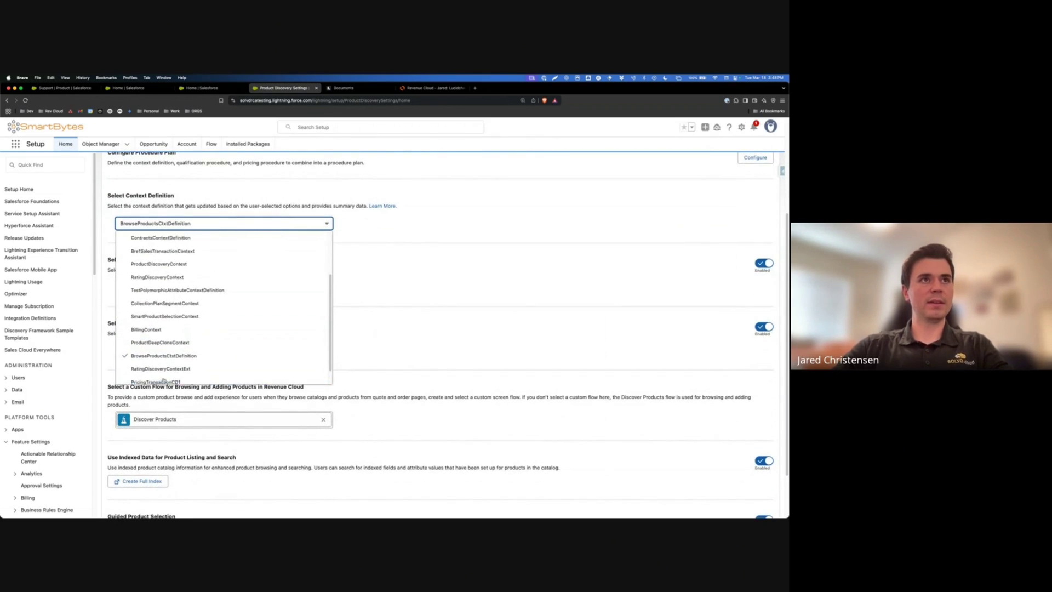
scroll(160, 352, "down", 1)
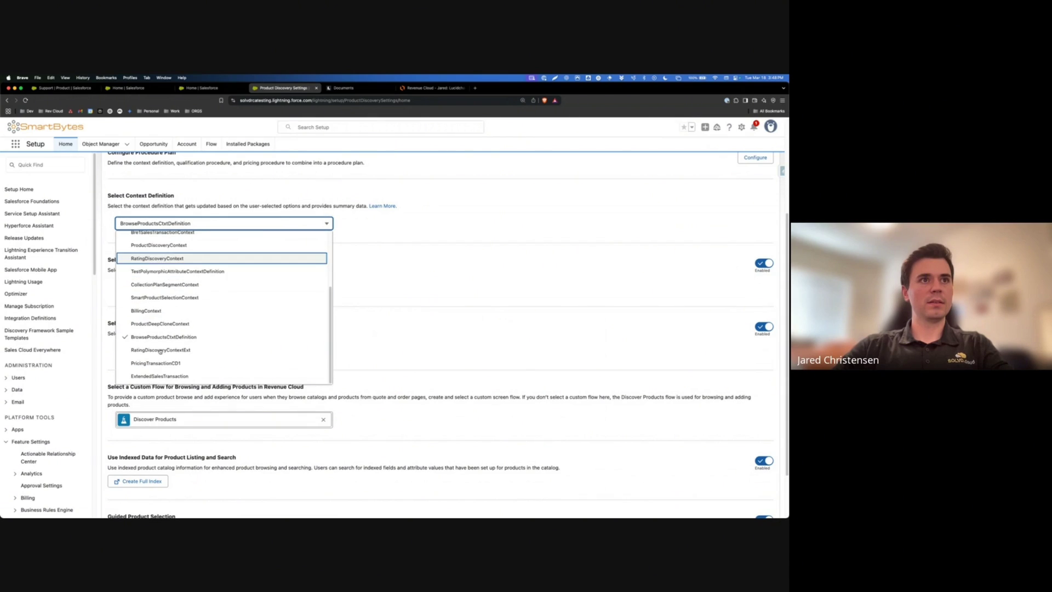
left_click(388, 279)
- Activate the ClonedProductDiscovery context definition and reload the Product Discovery Settings page
left_click(206, 89)
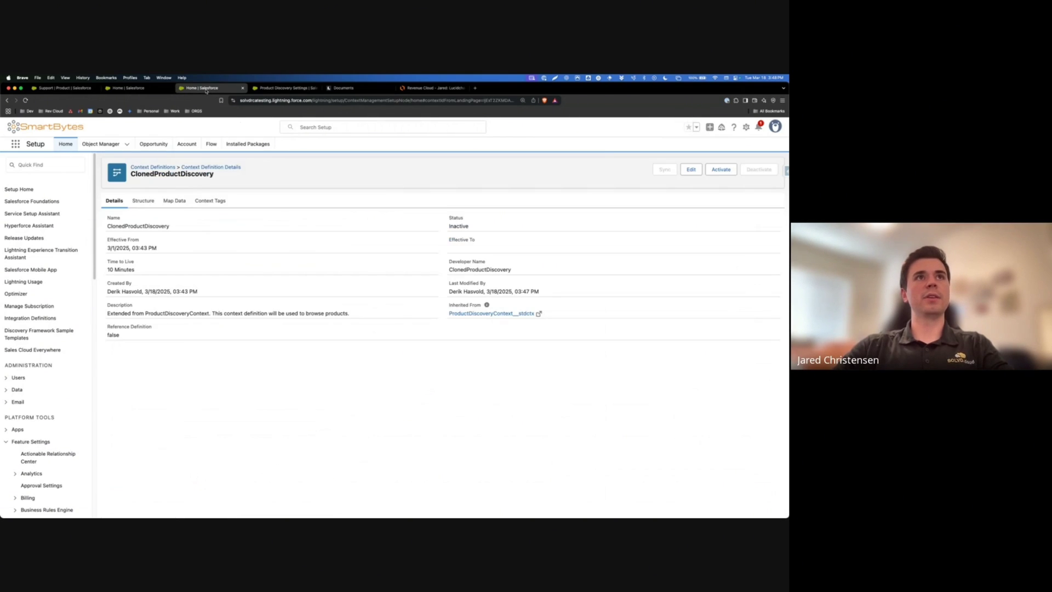
left_click(723, 171)
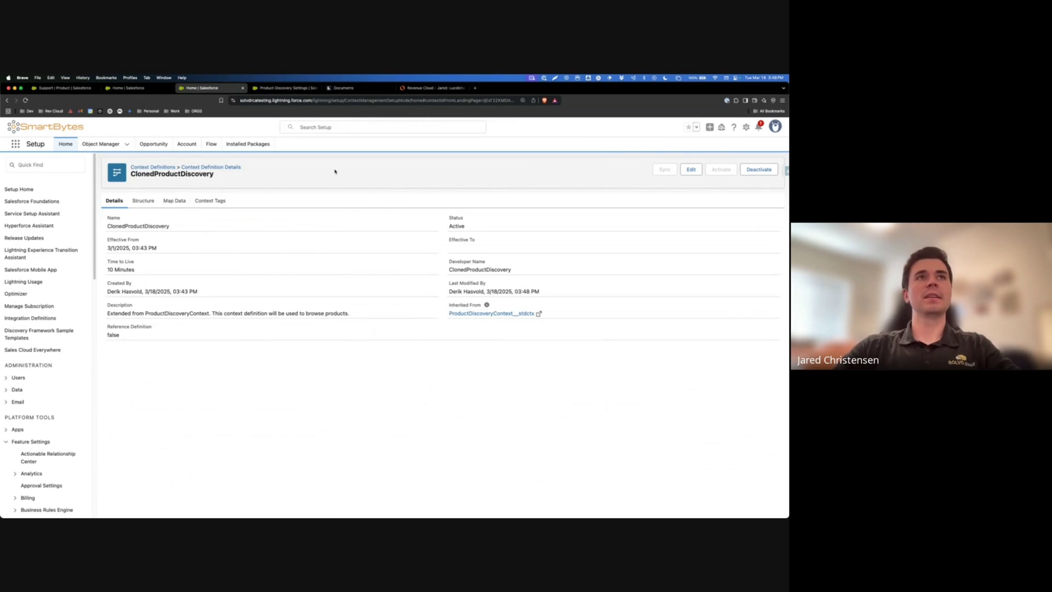
left_click(282, 88)
left_click(25, 100)
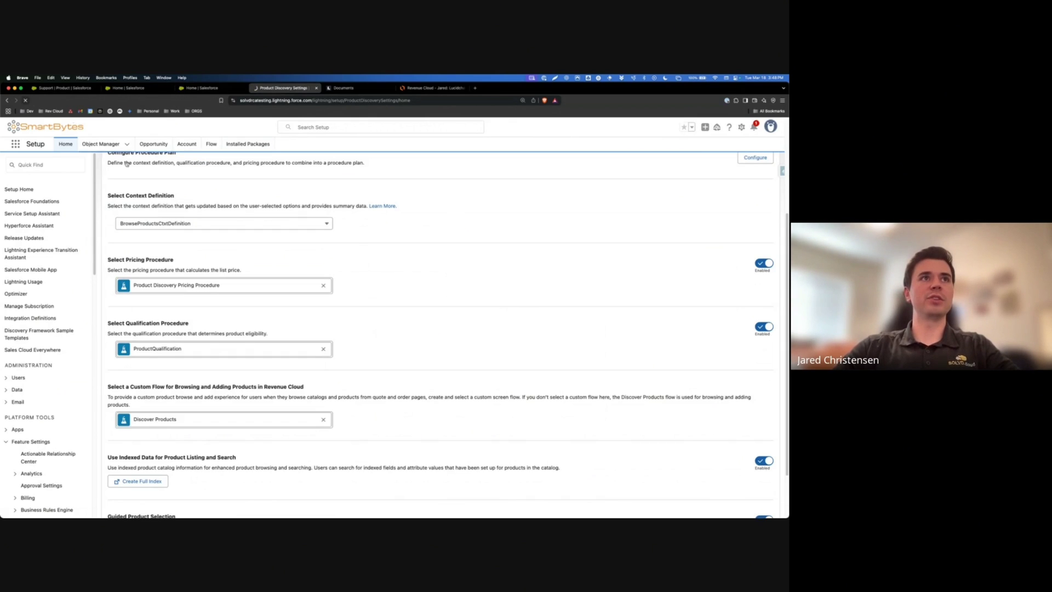
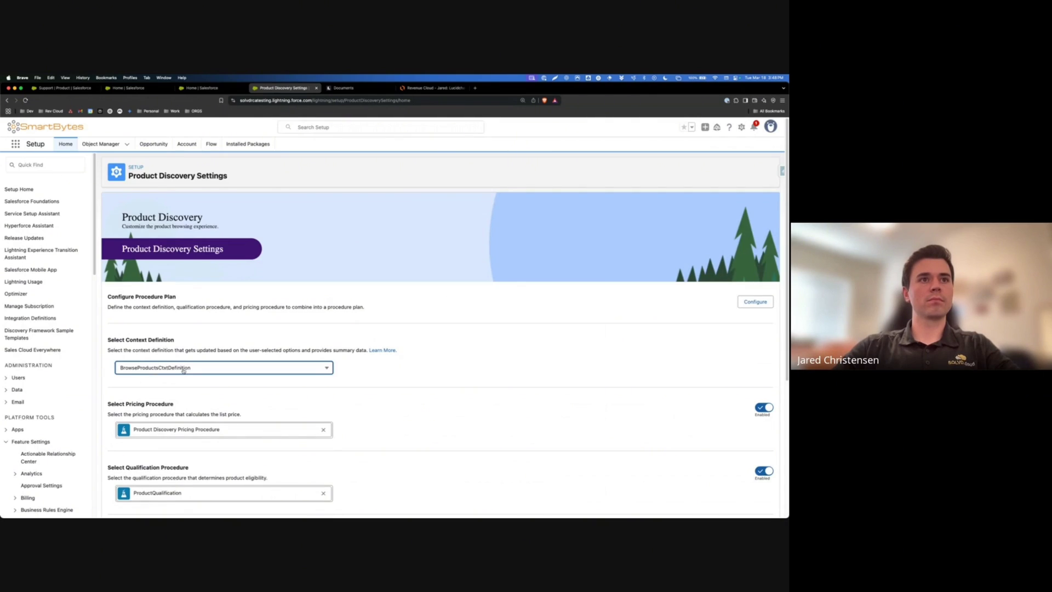
- Select ClonedProductDiscovery as the context definition in the Product Discovery Settings
scroll(180, 356, "down", 3)
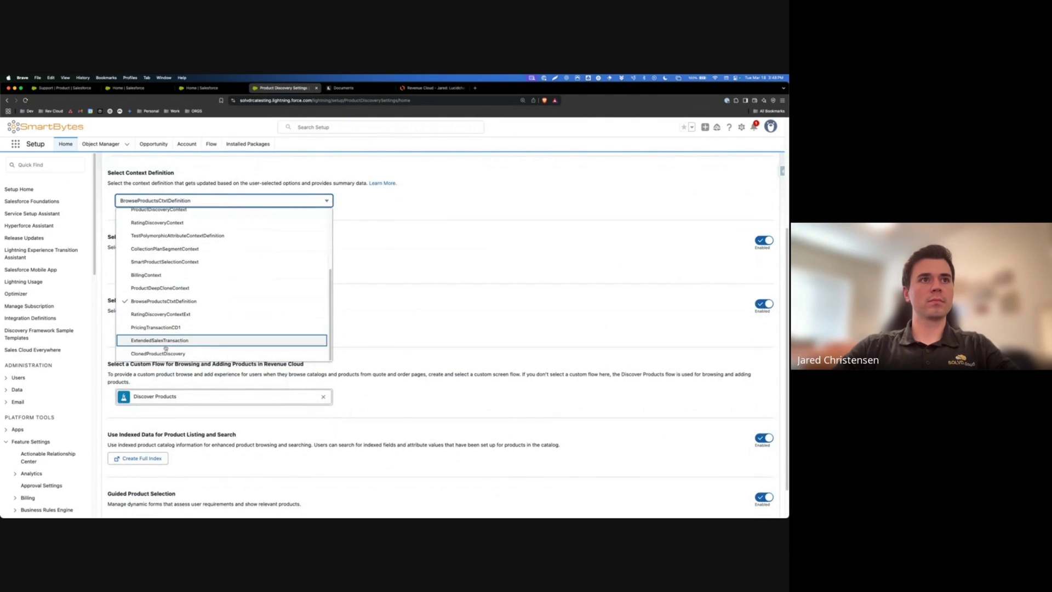
left_click(166, 354)
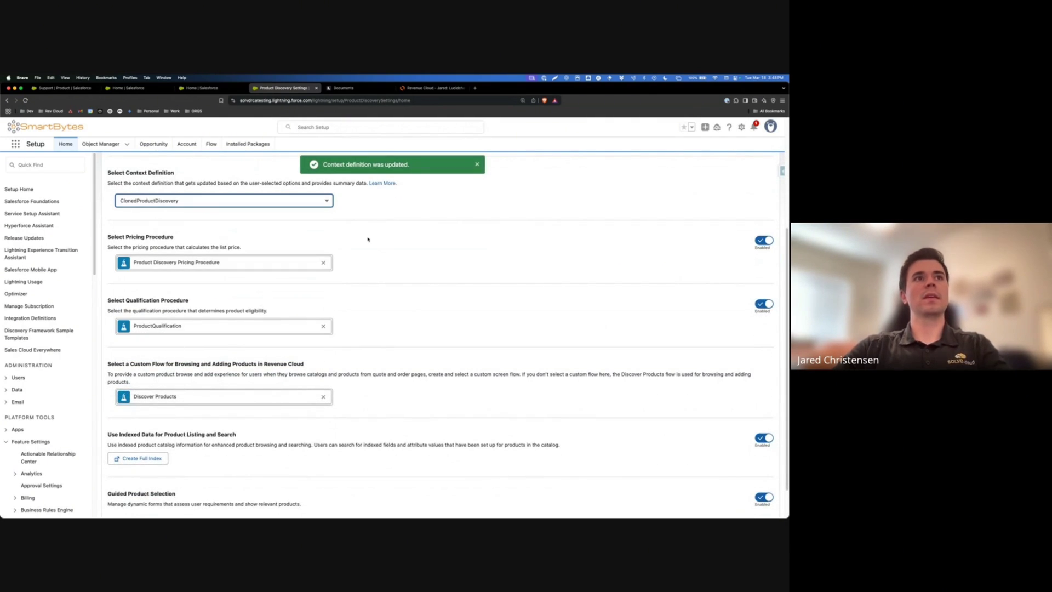
scroll(368, 237, "up", 3)
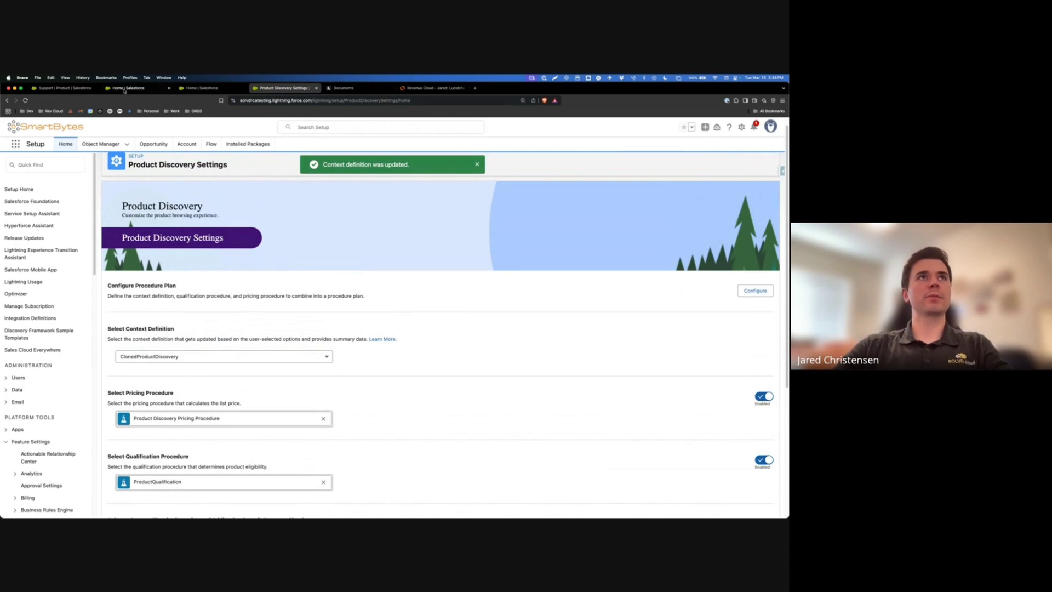
- Open the Product Discovery Pricing Procedure record in Pricing Operations and deactivate its only version
left_click(54, 91)
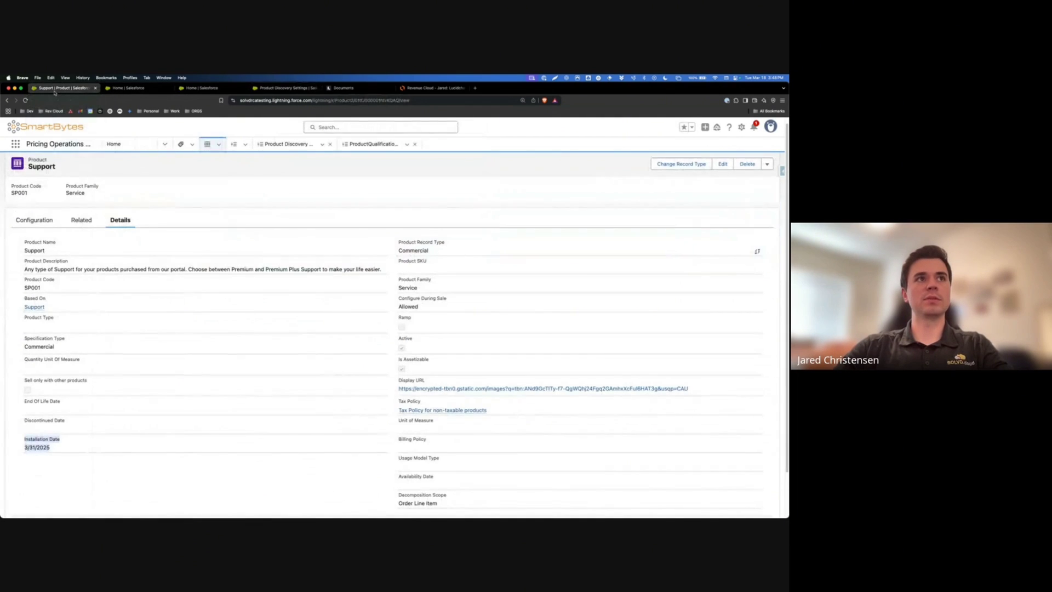
left_click(271, 144)
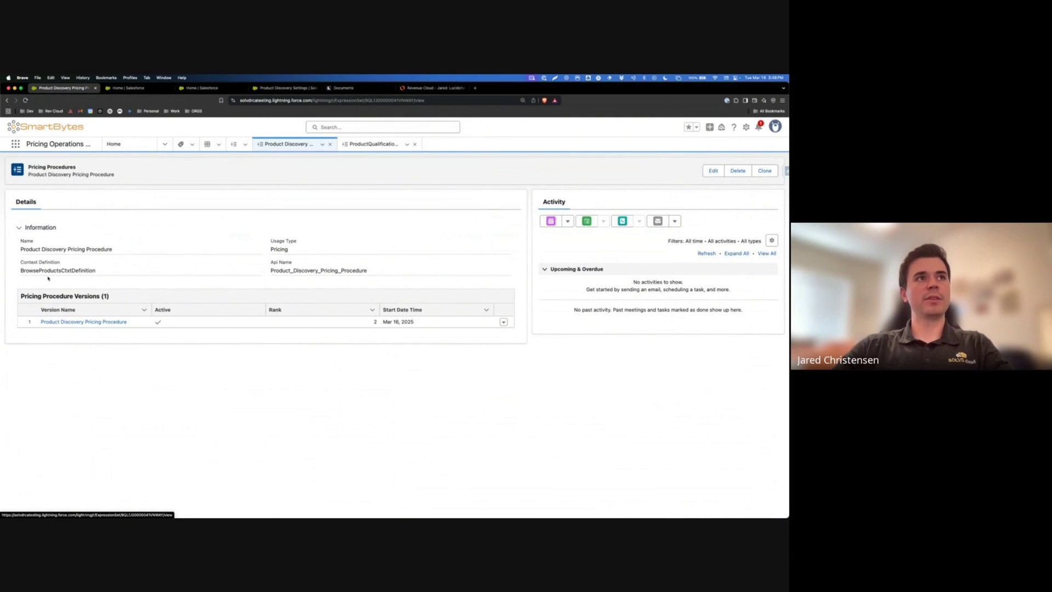
left_click(64, 322)
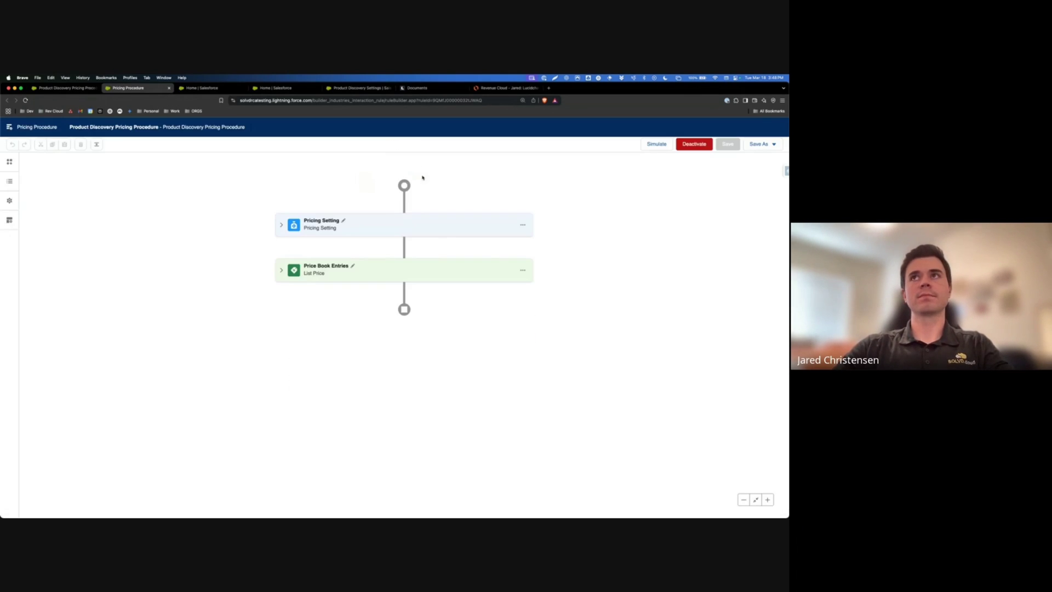
left_click(694, 144)
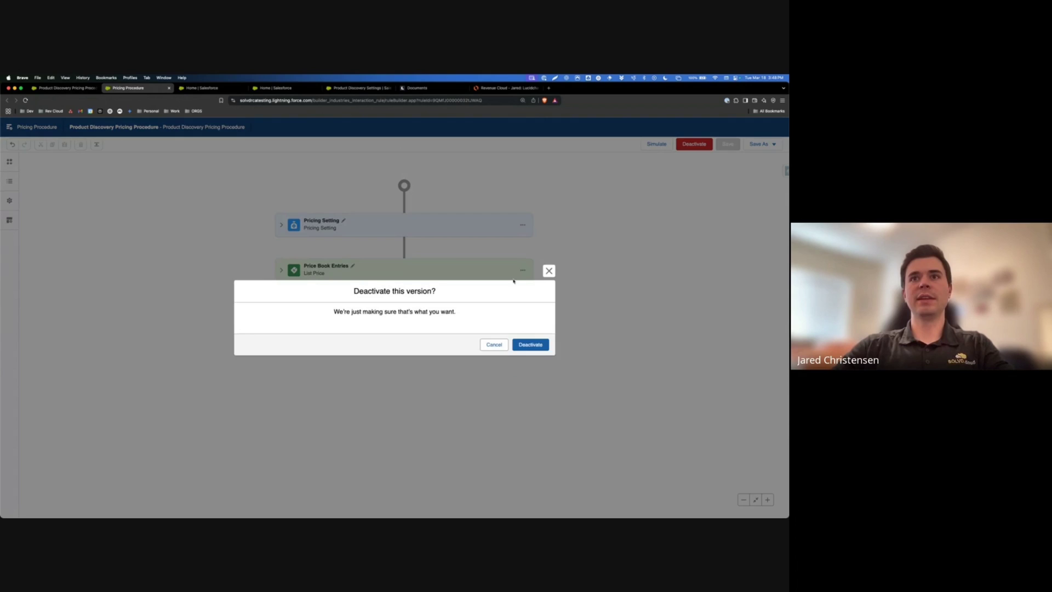
left_click(530, 344)
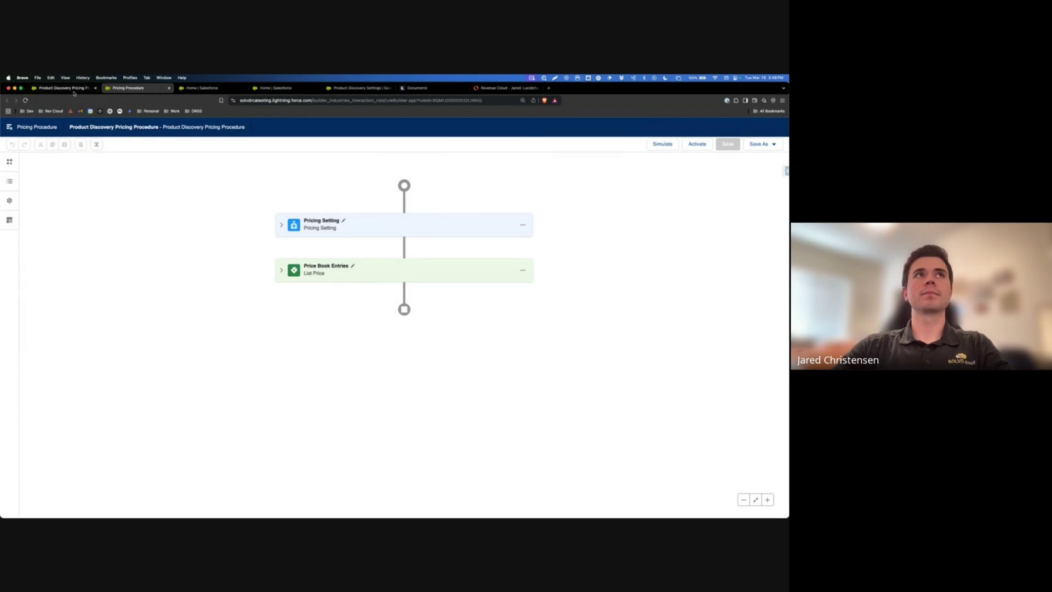
- Set the Product Discovery Pricing Procedure's context definition to ClonedProductDiscovery, save it, and activate its version again
left_click(68, 88)
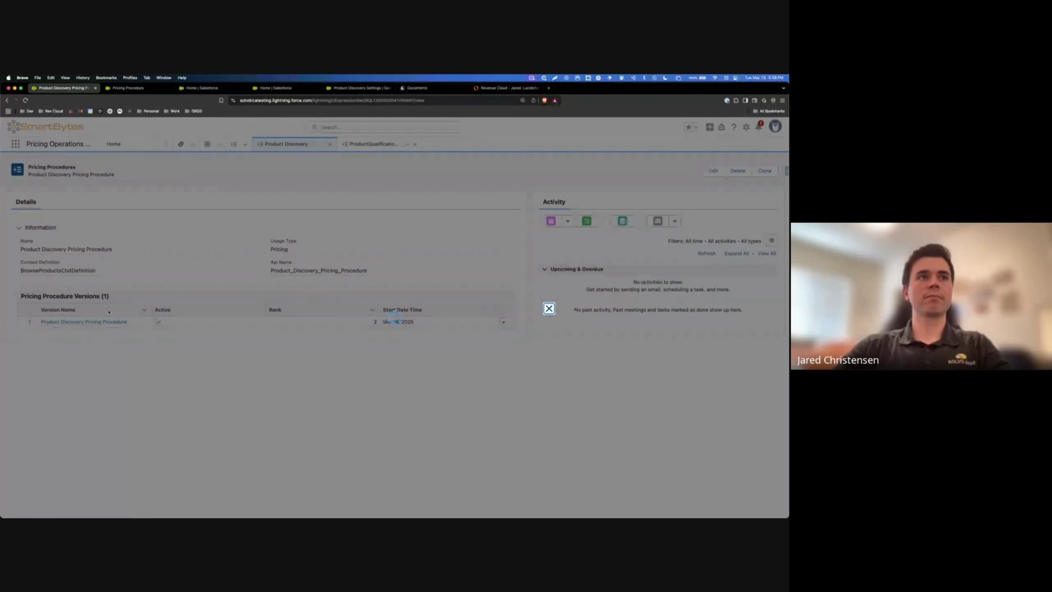
left_click(300, 348)
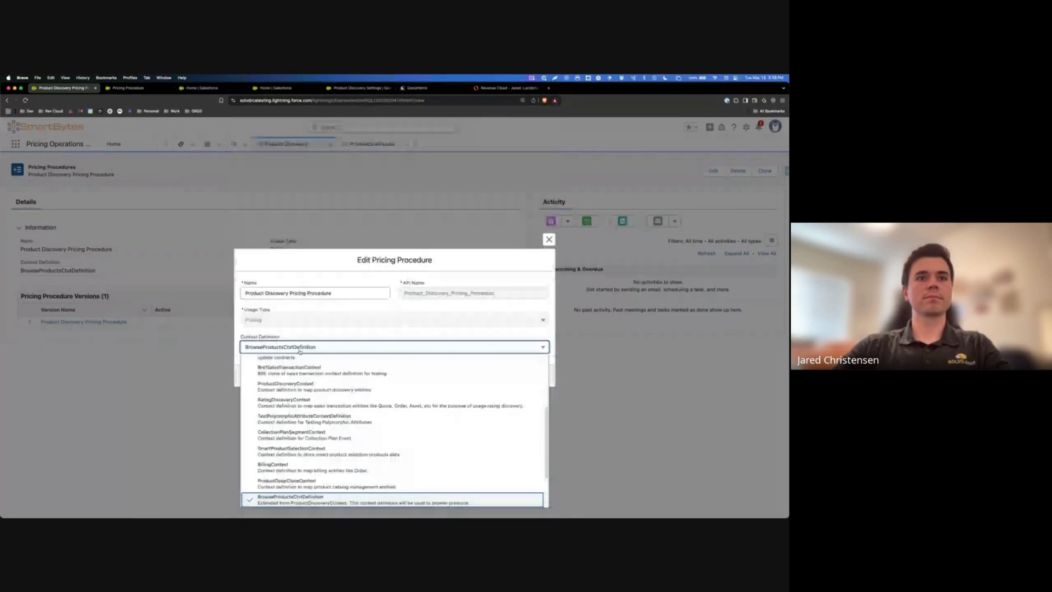
scroll(284, 481, "down", 2)
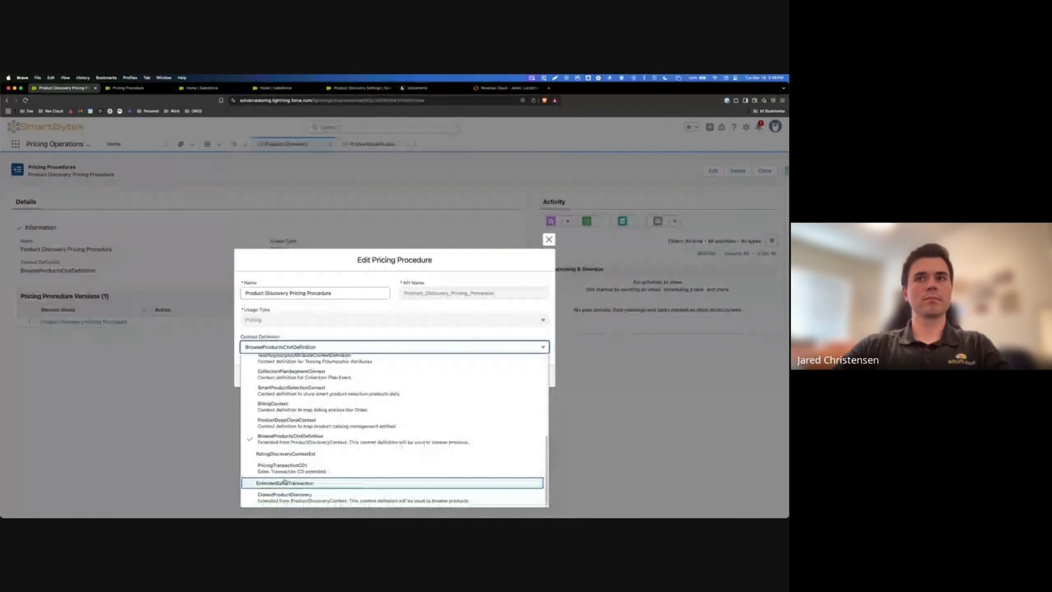
left_click(284, 496)
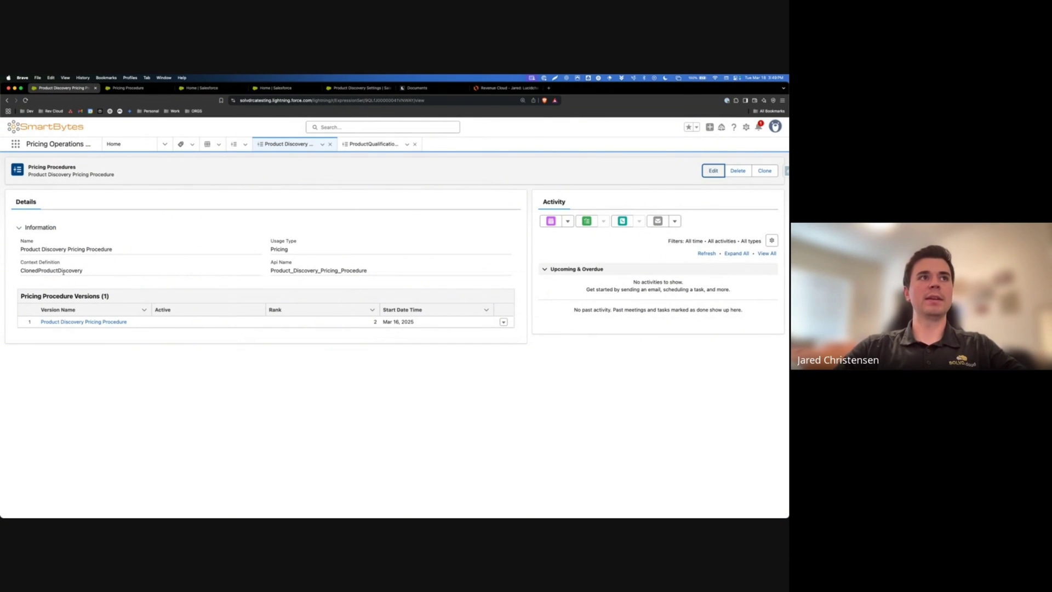
left_click(106, 322)
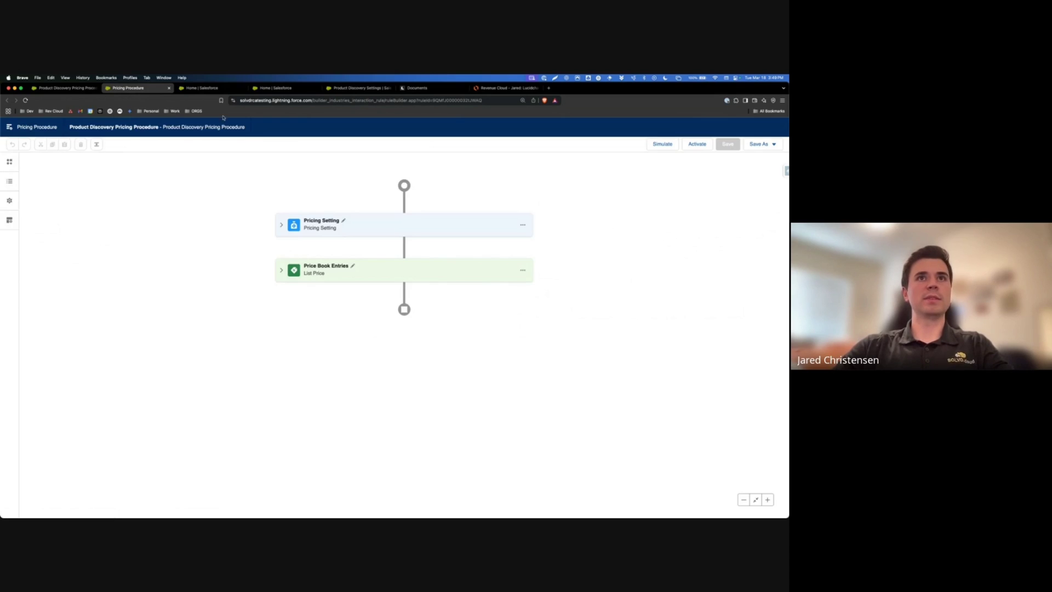
left_click(697, 144)
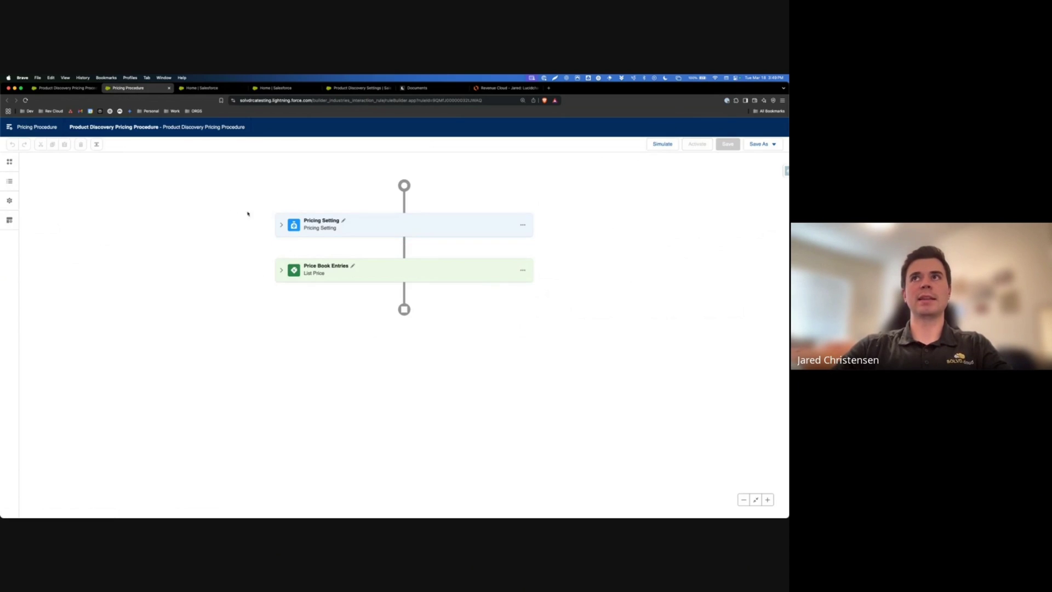
- Open the ProductQualification qualification procedure and deactivate its ProductQualification V1 version
left_click(66, 87)
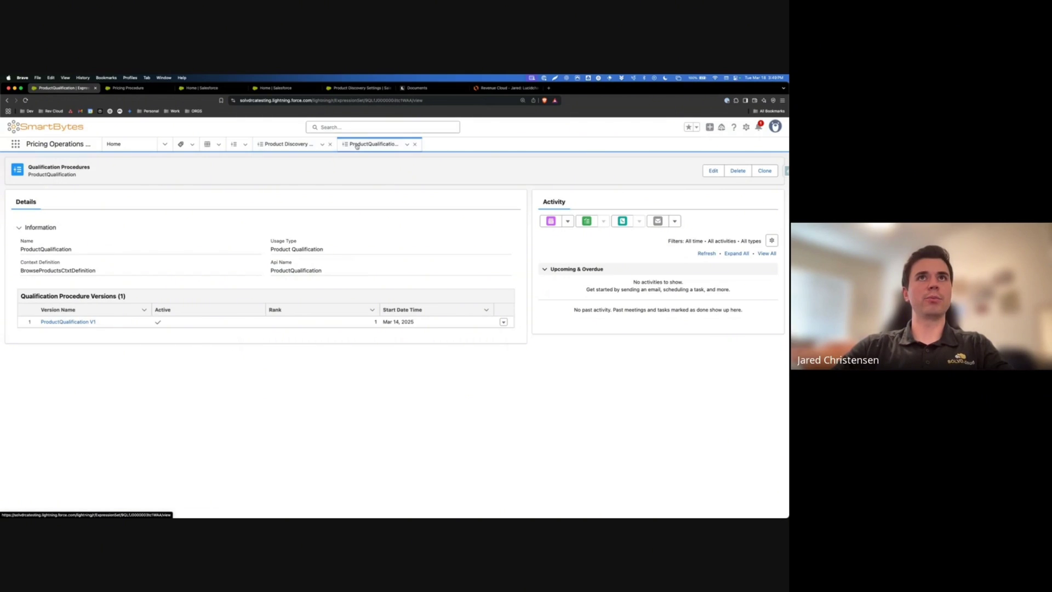
left_click(373, 144)
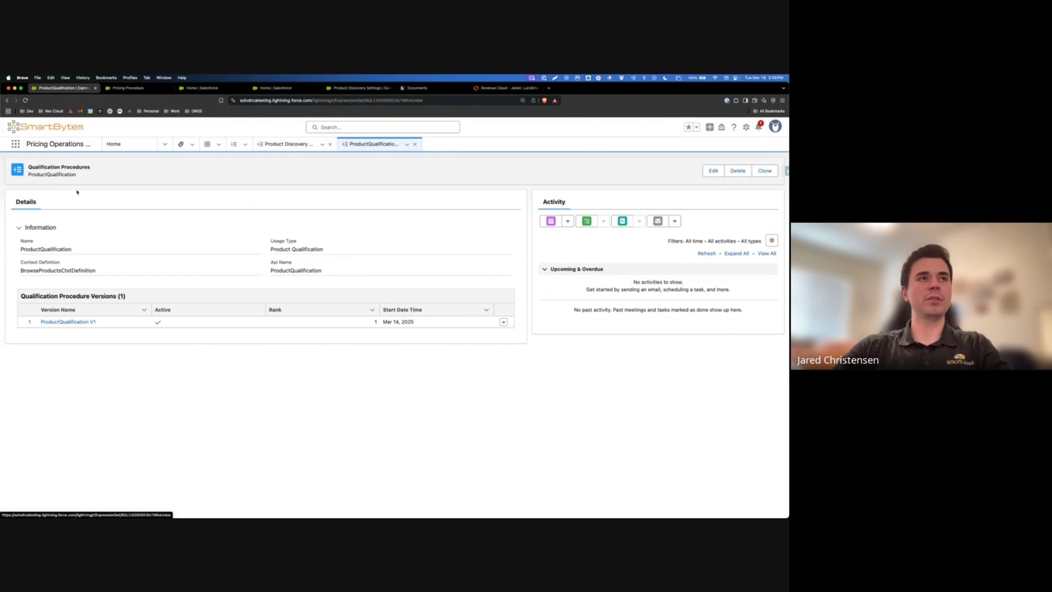
left_click(55, 322)
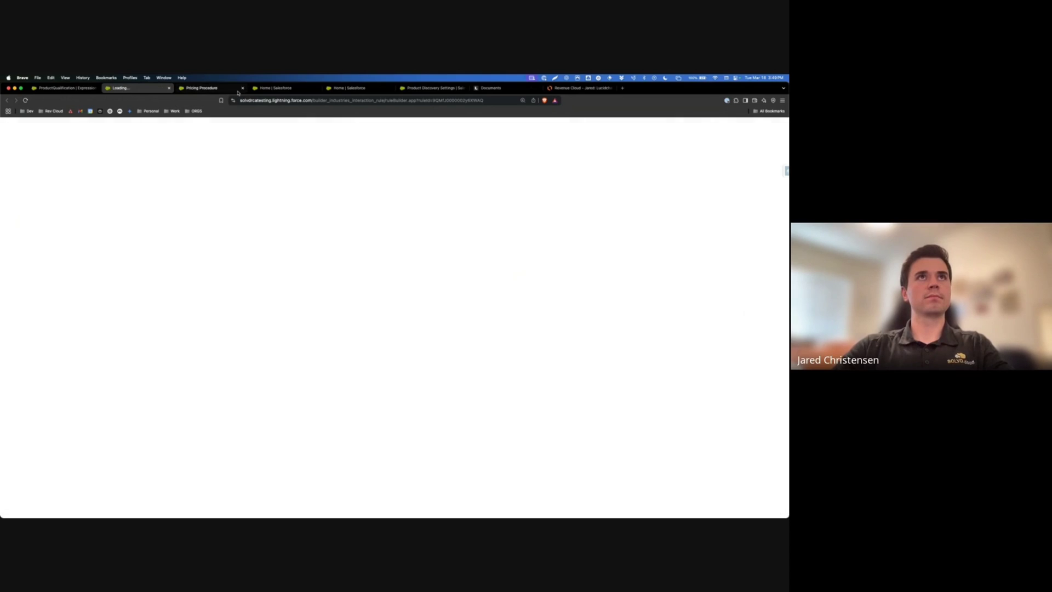
left_click(695, 144)
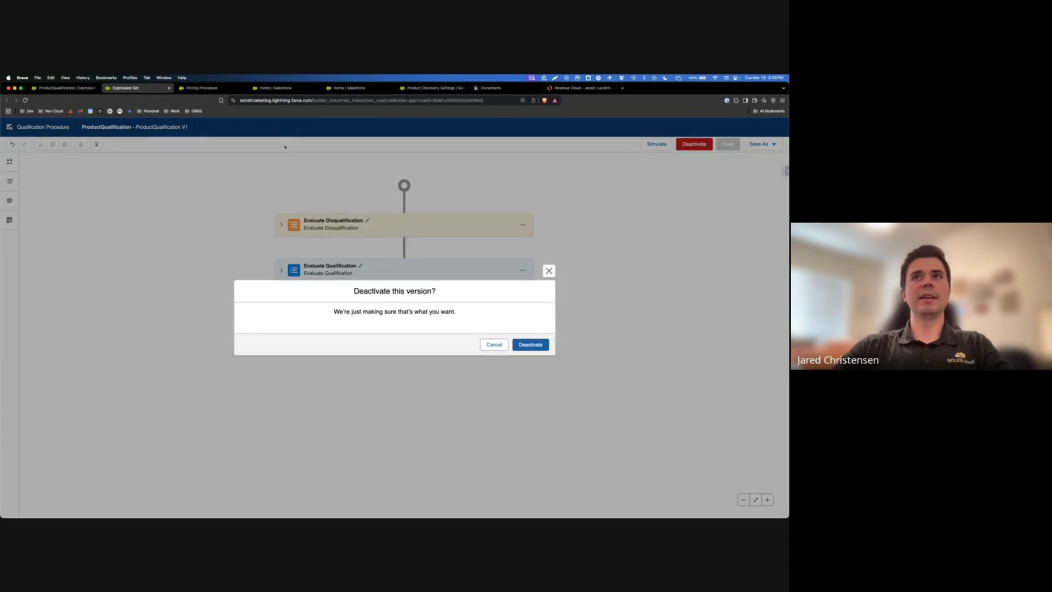
left_click(530, 344)
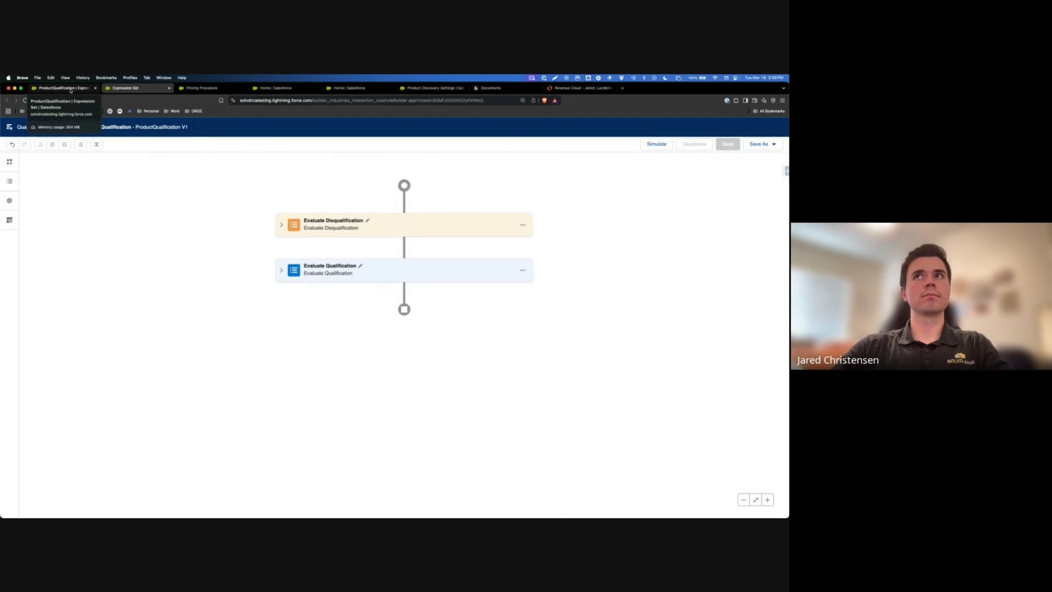
- Change the ProductQualification procedure's context definition to ClonedProductDiscovery and save it
left_click(65, 88)
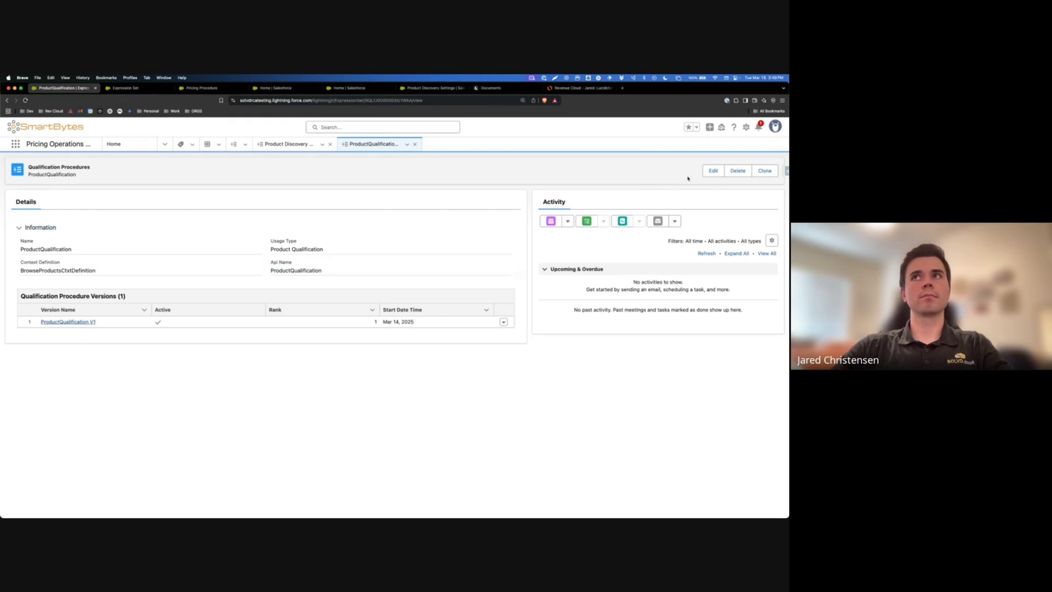
left_click(712, 171)
left_click(274, 346)
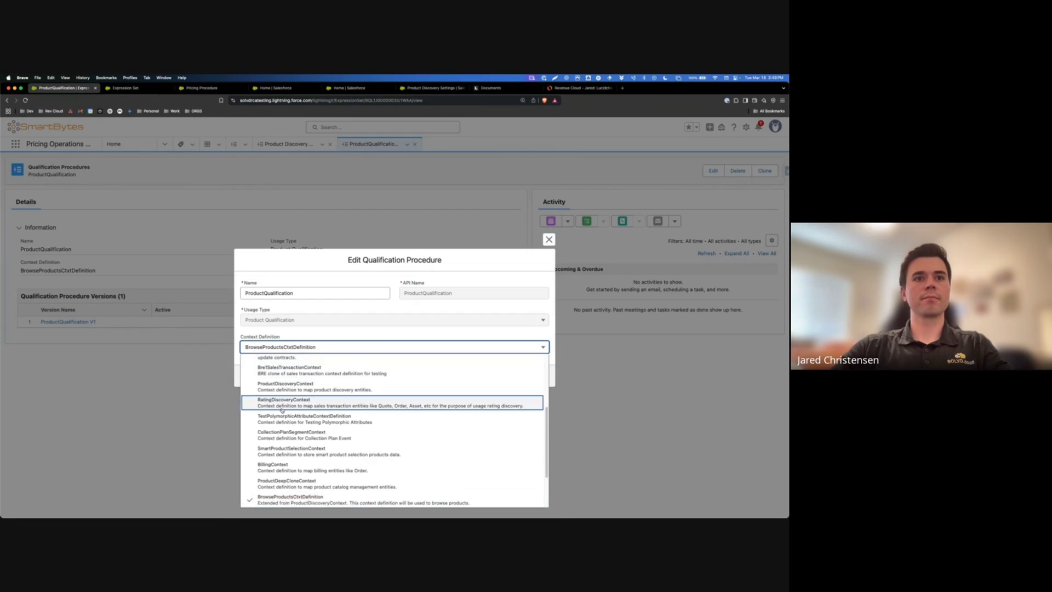
scroll(376, 406, "down", 2)
left_click(375, 406)
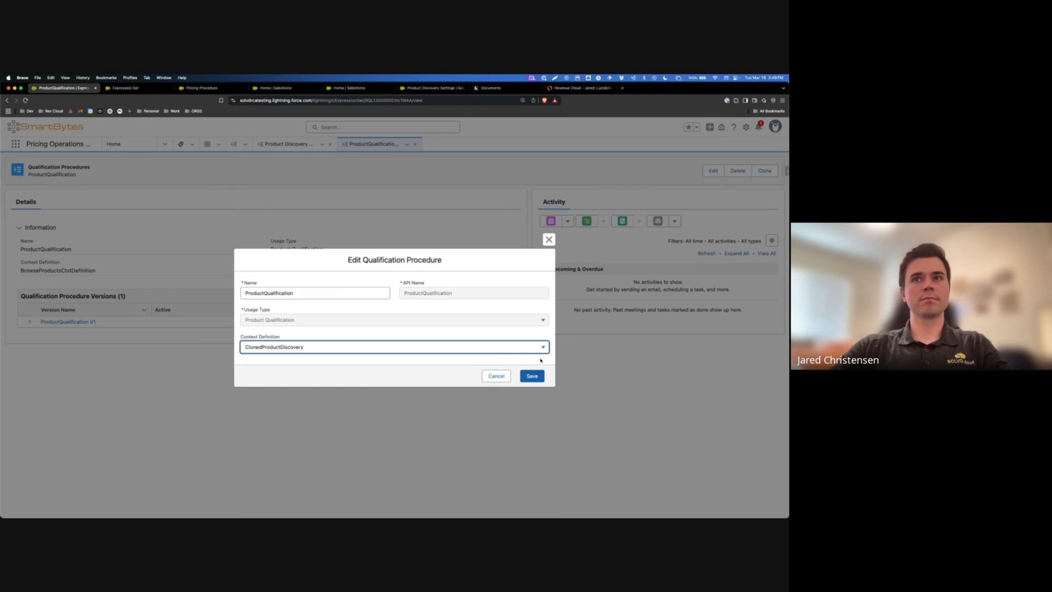
left_click(532, 376)
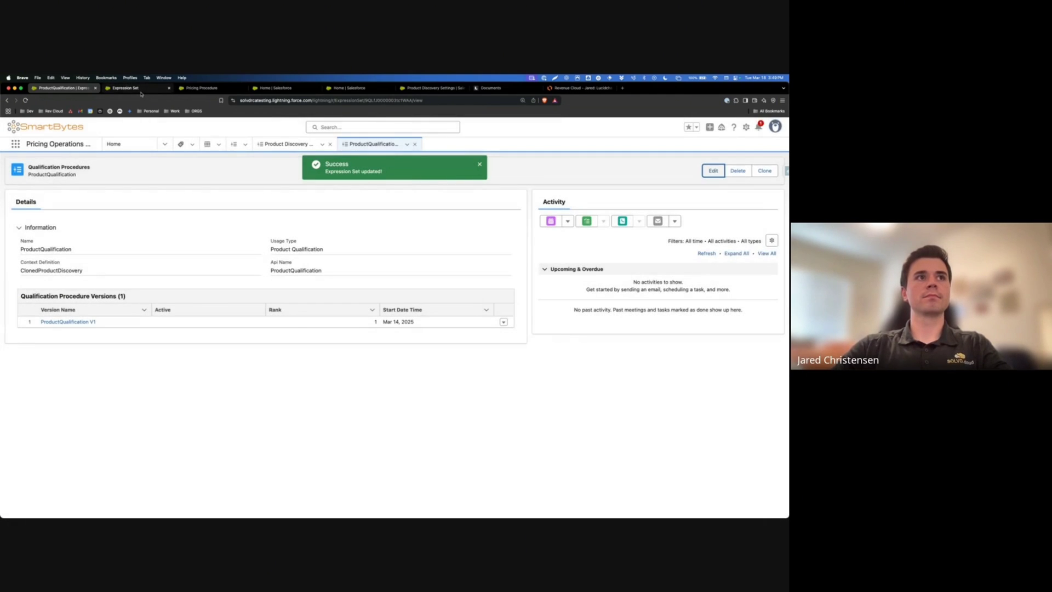
- Activate the ProductQualification V1 version again and view the qualification procedure's properties
left_click(140, 89)
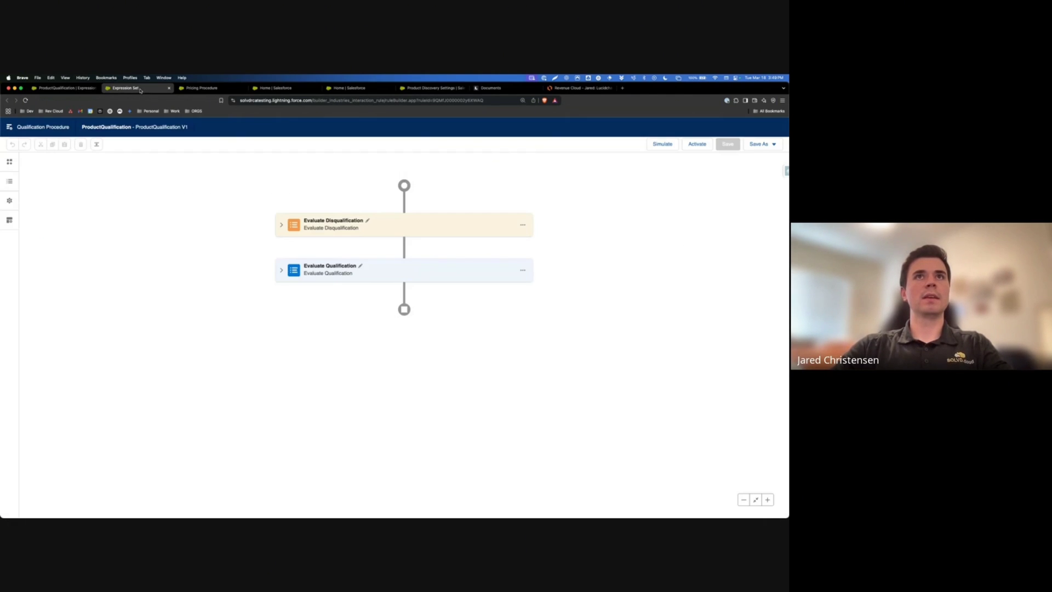
left_click(696, 145)
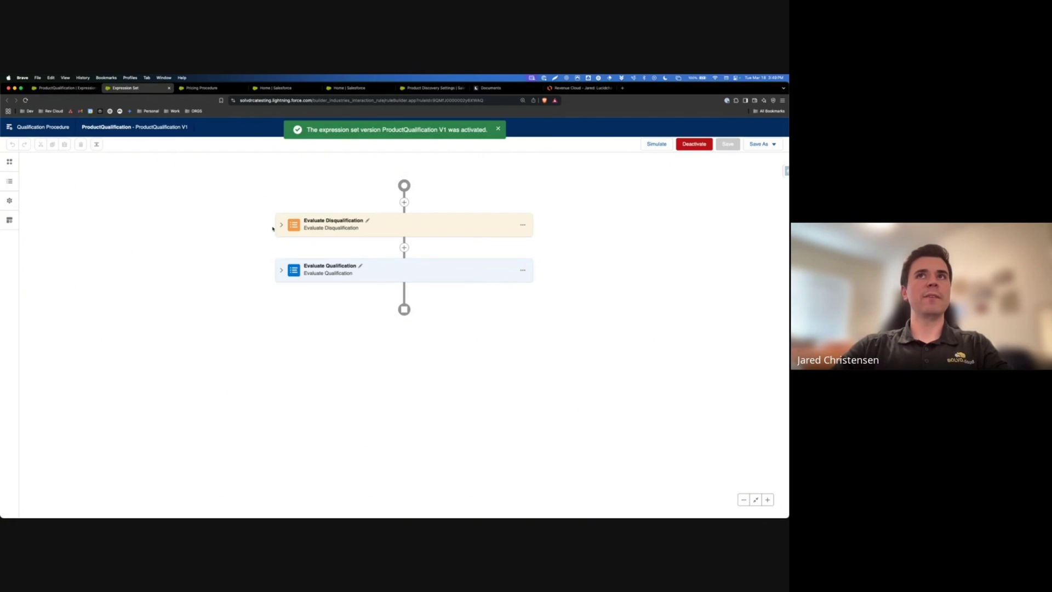
left_click(10, 201)
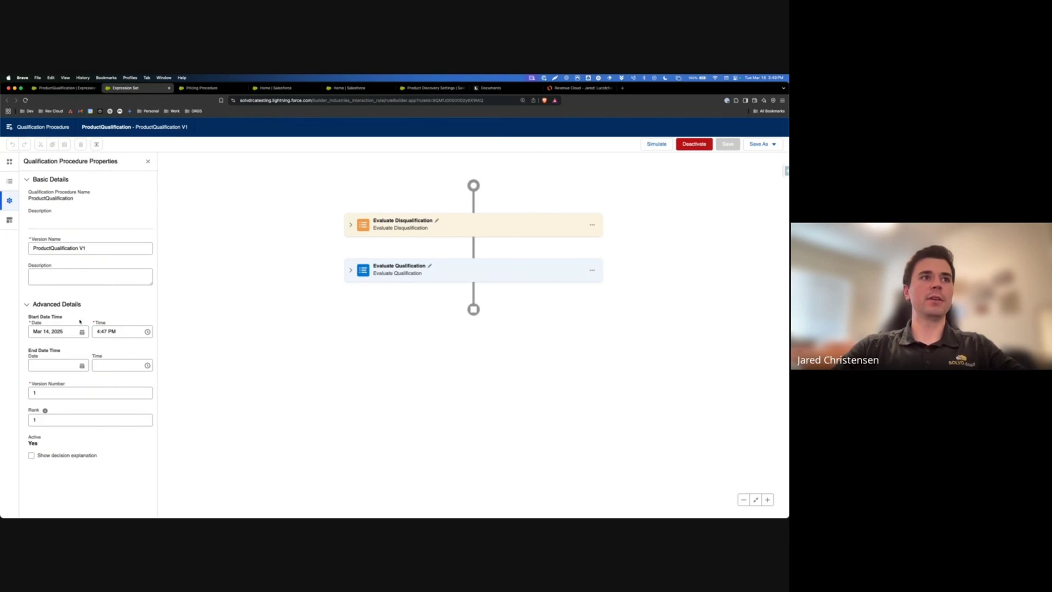
- Return to the Test Demo quote, reload it, search the products for "support", and add Support as a quote line item
left_click(60, 89)
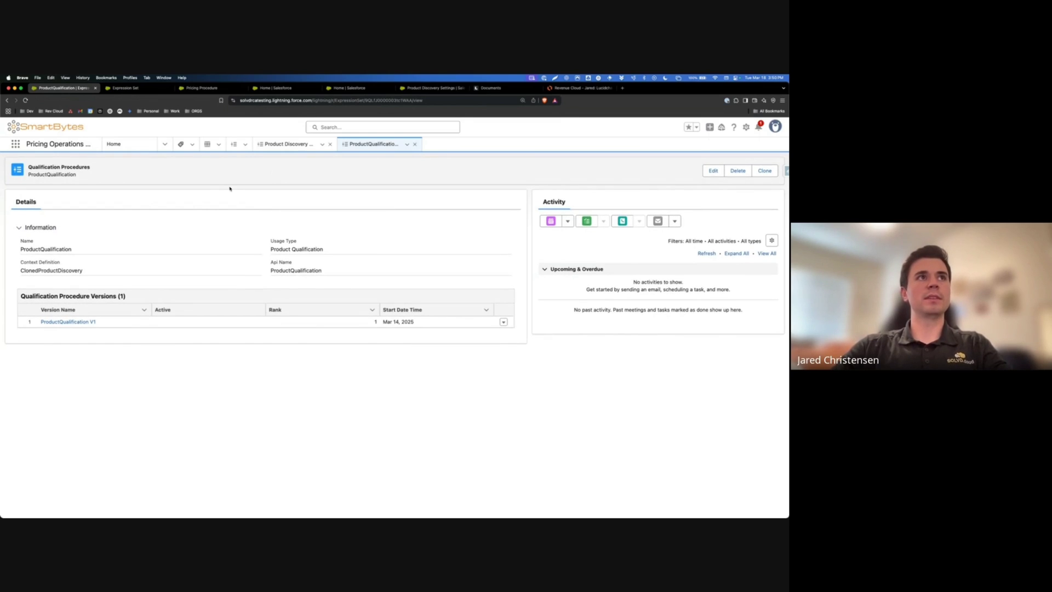
left_click(181, 144)
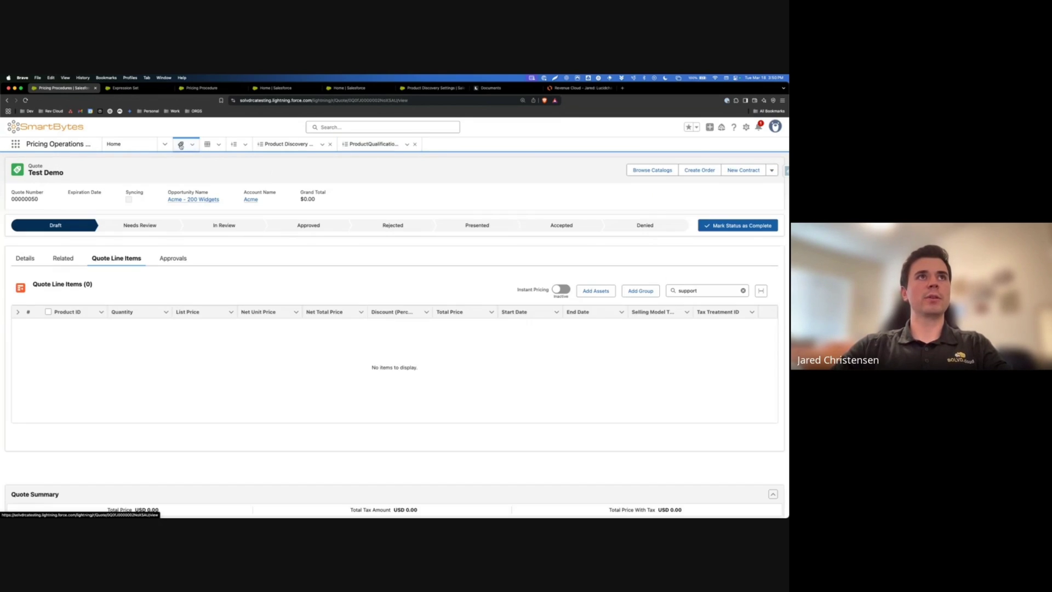
left_click(689, 293)
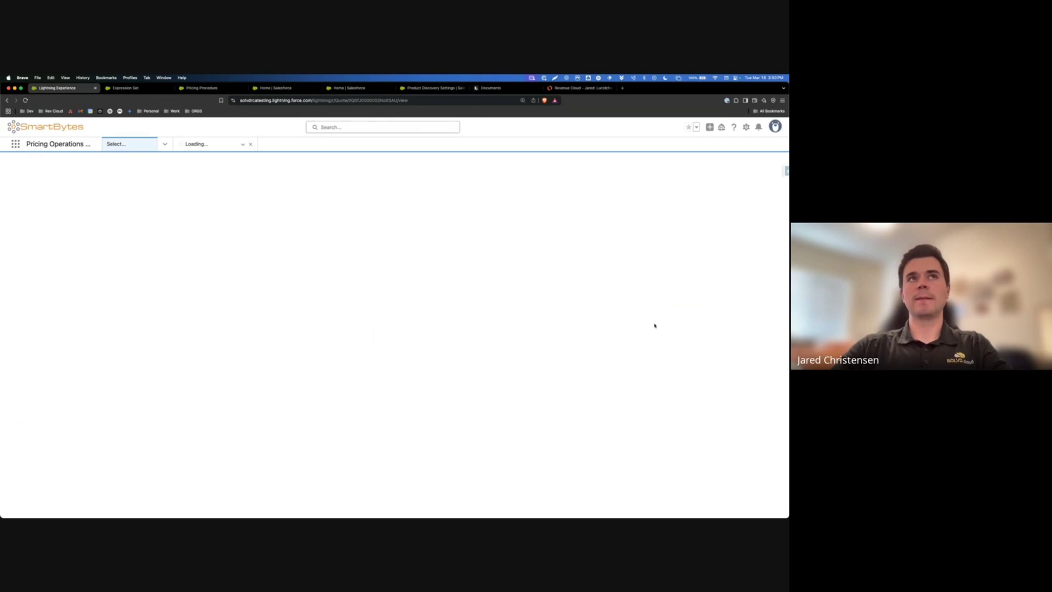
left_click(704, 288)
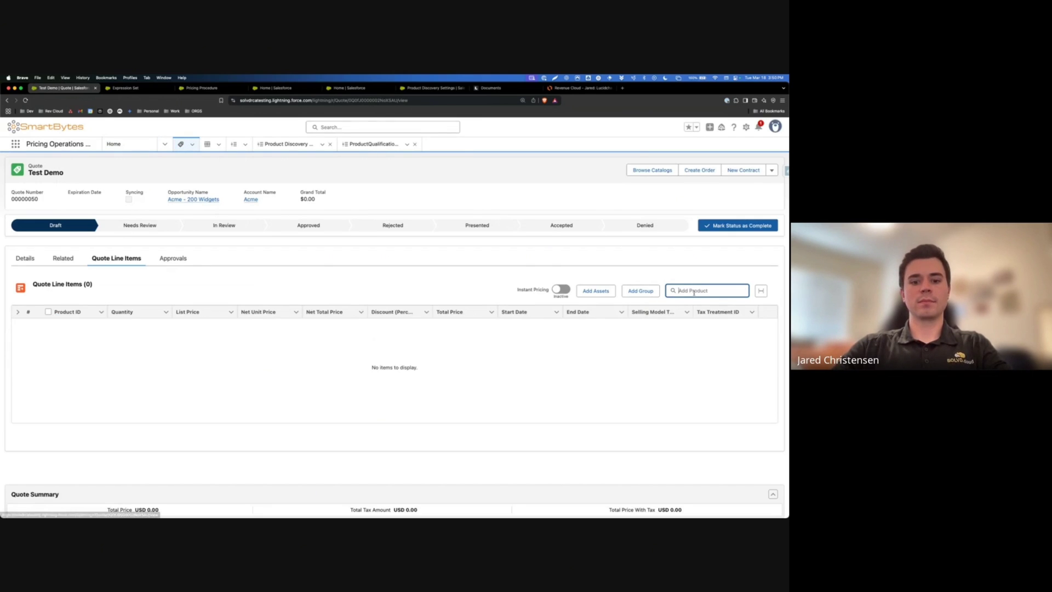
type("support")
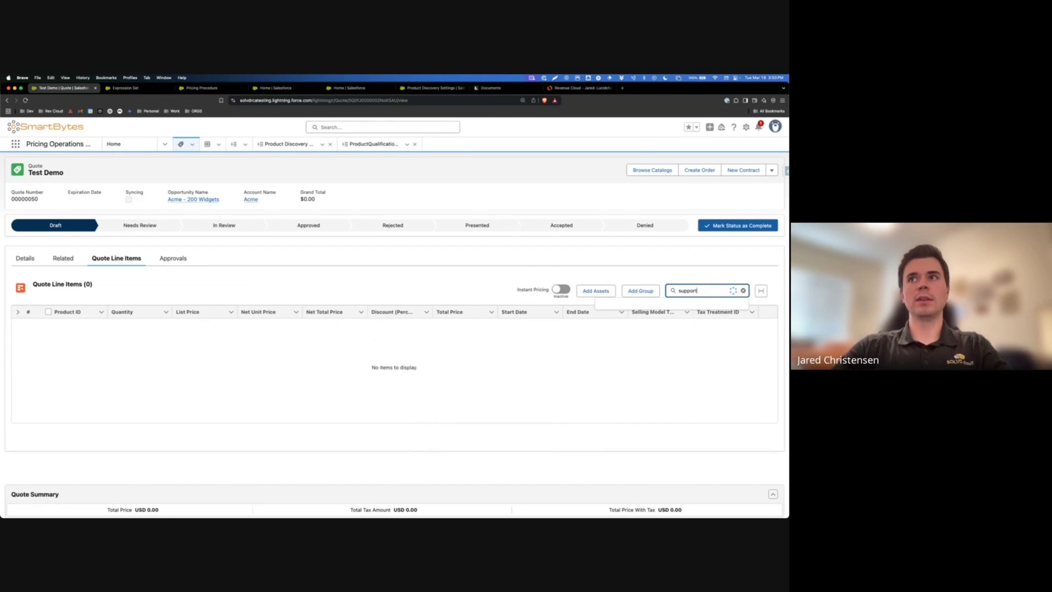
left_click(601, 370)
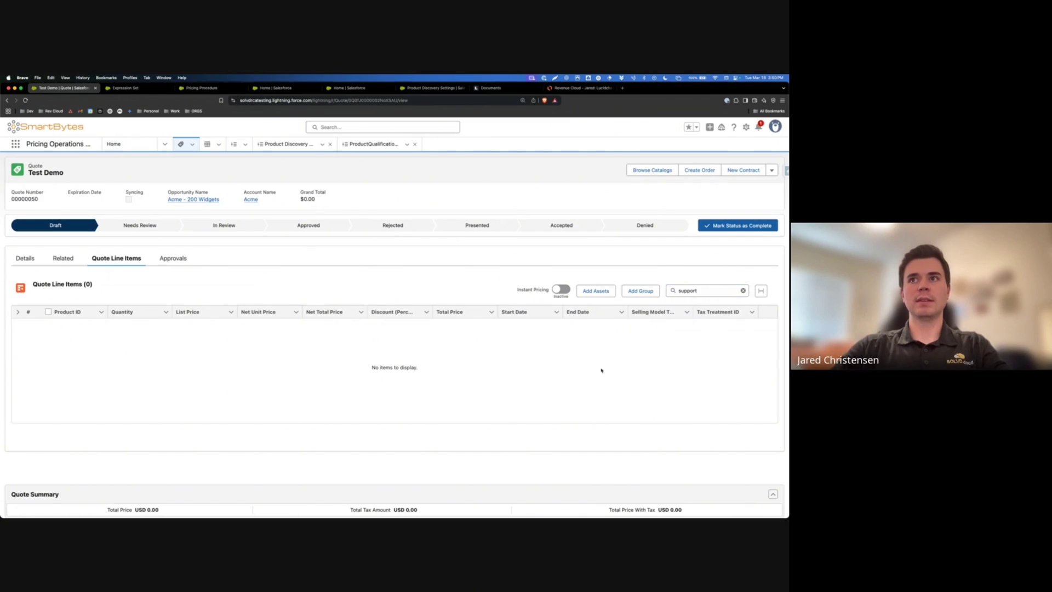
left_click(410, 436)
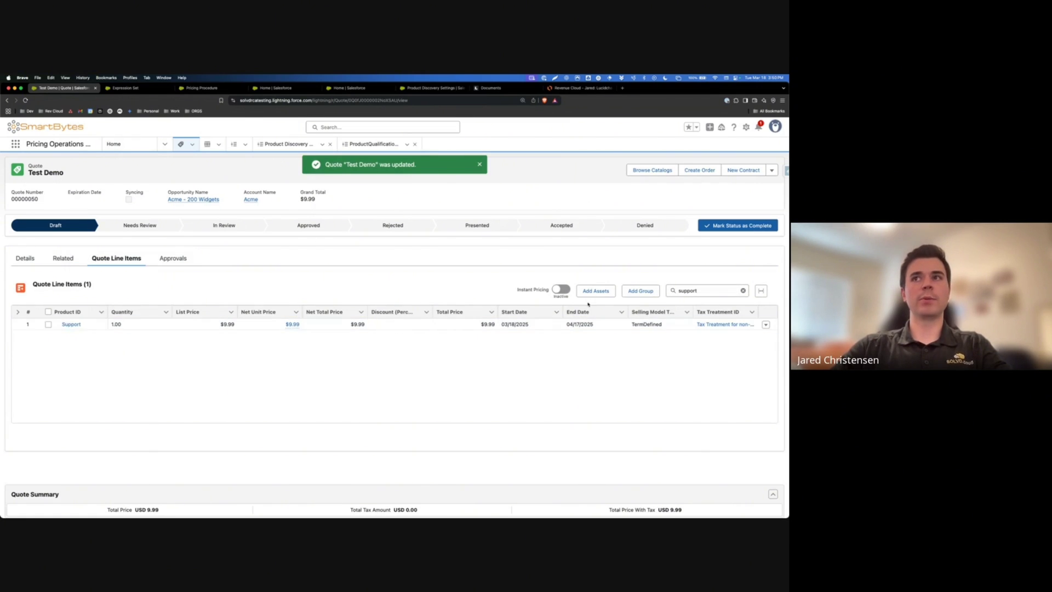
- Delete the Support line item from the Test Demo quote and confirm the deletion
left_click(766, 325)
left_click(751, 363)
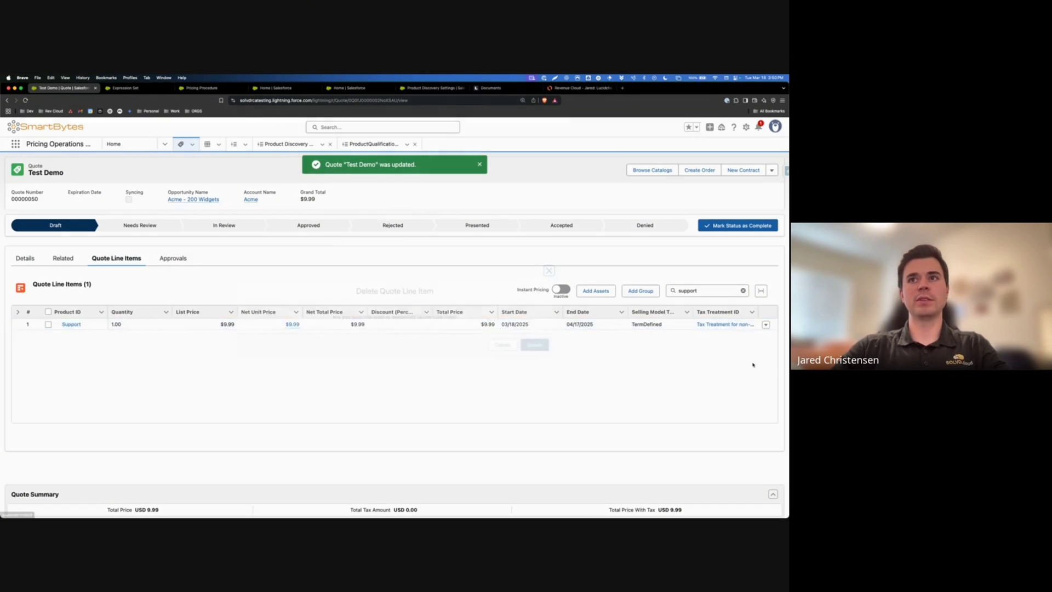
left_click(534, 345)
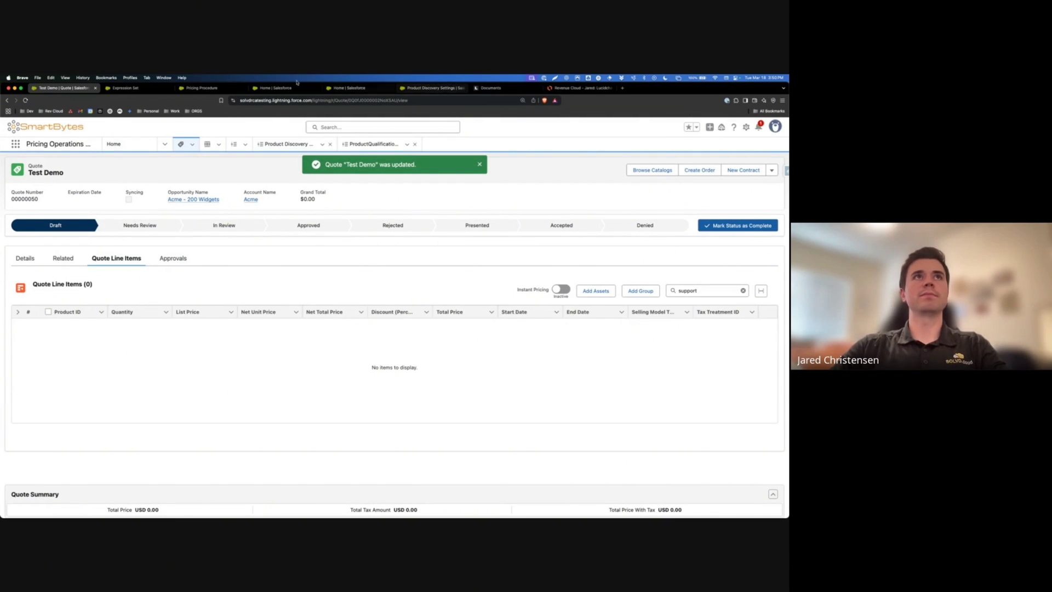
- Return to the context definitions in Setup and view the custom definitions
left_click(293, 89)
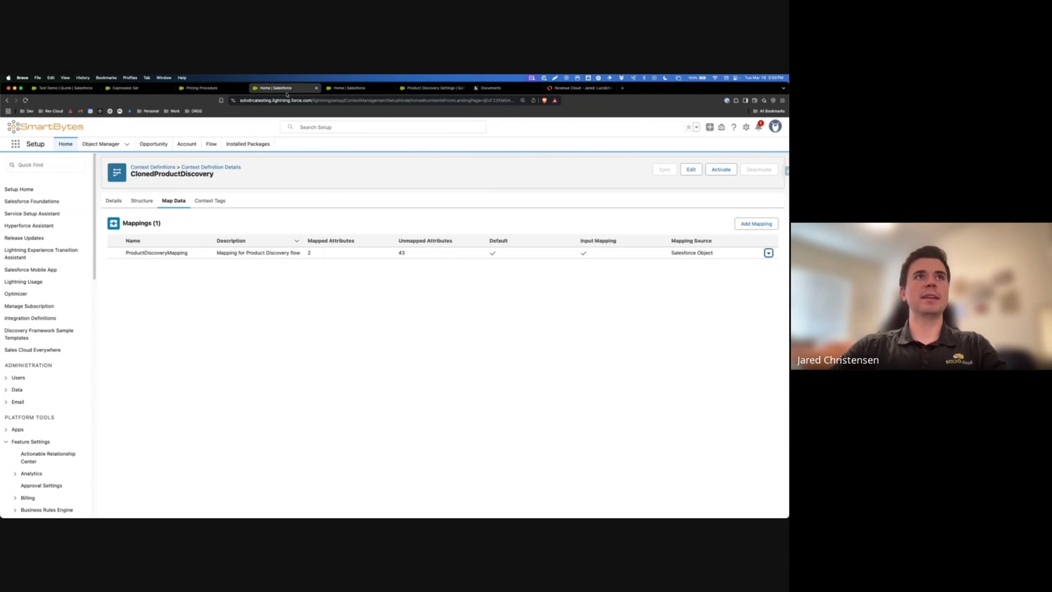
left_click(162, 167)
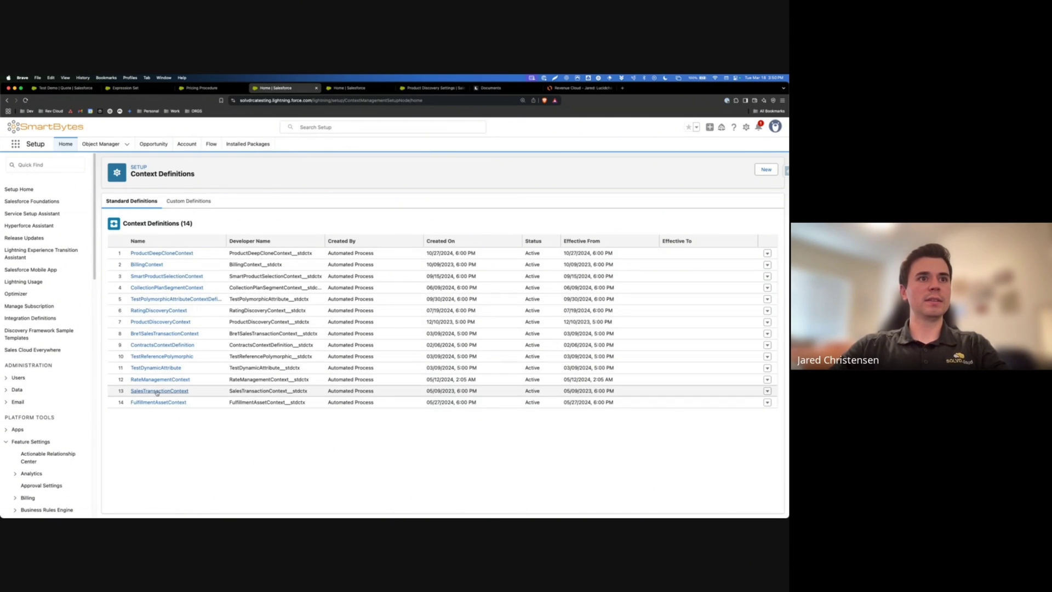
left_click(188, 206)
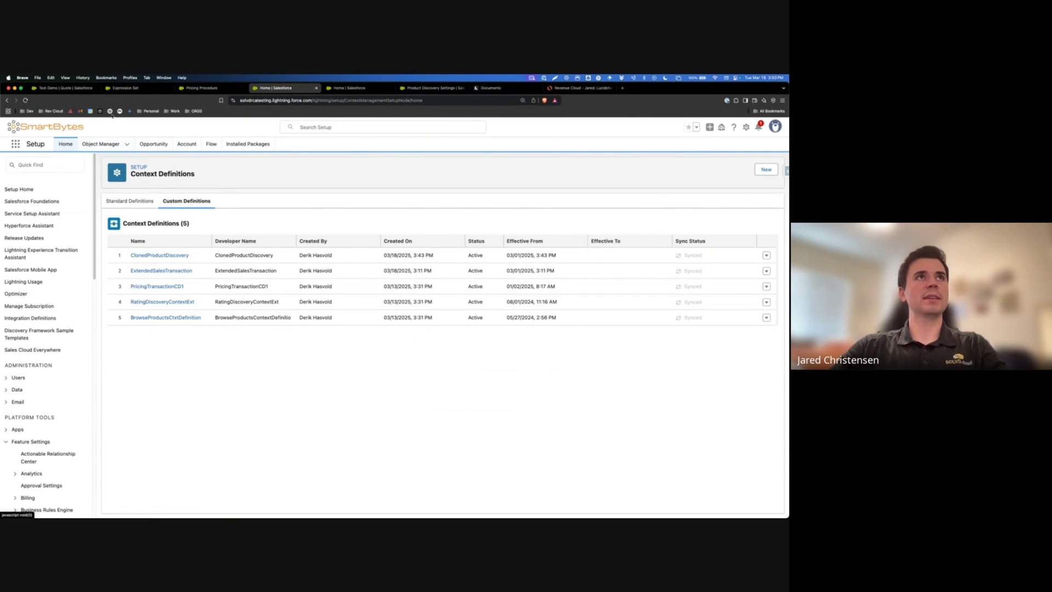
- Open the Custom Revenue Management Default Pricing Procedure and check which context definition it uses
left_click(81, 89)
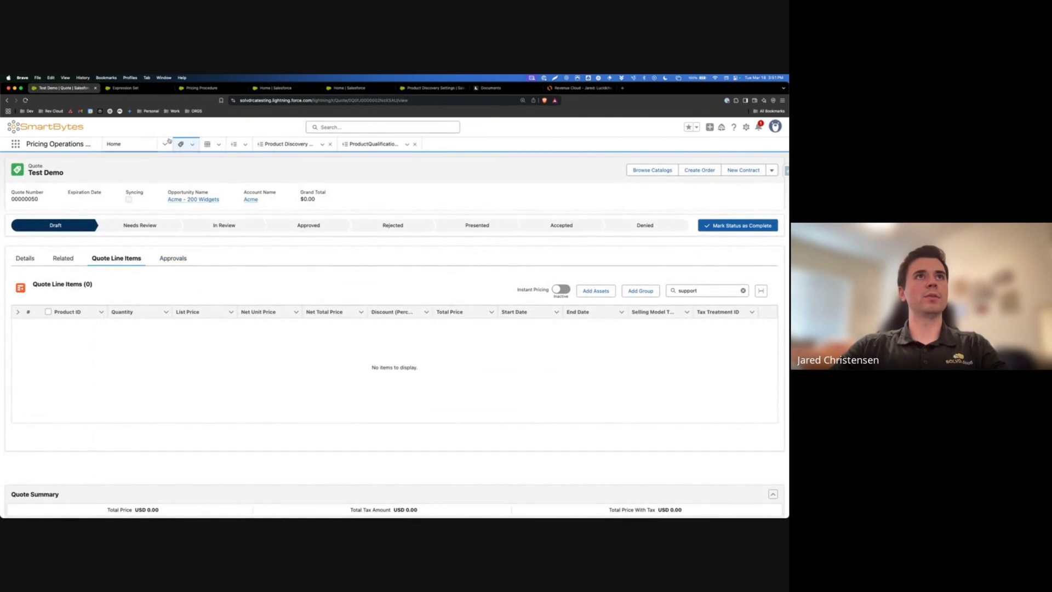
left_click(289, 144)
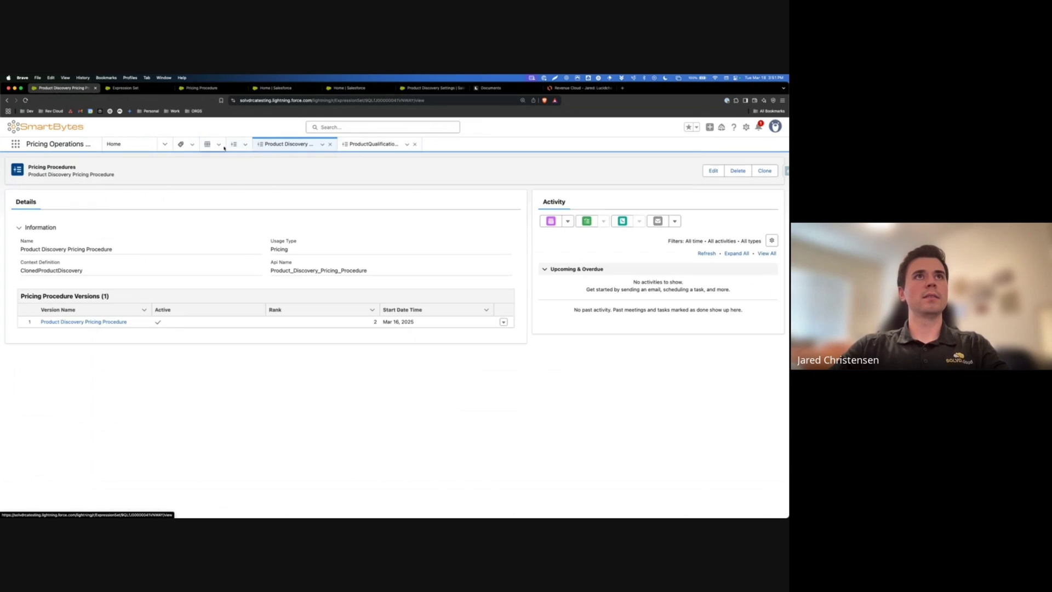
left_click(234, 144)
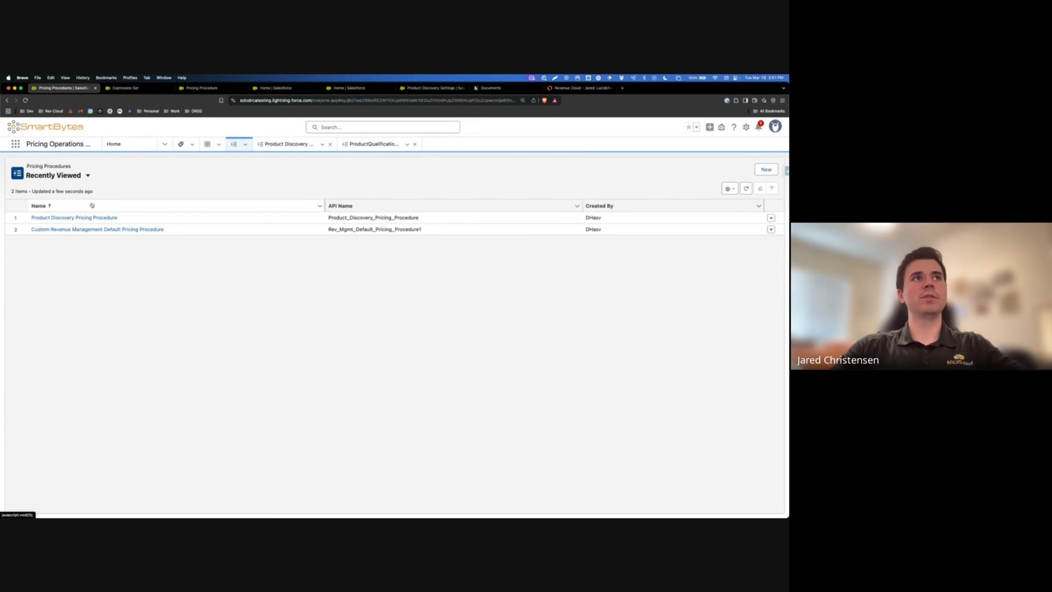
left_click(80, 230)
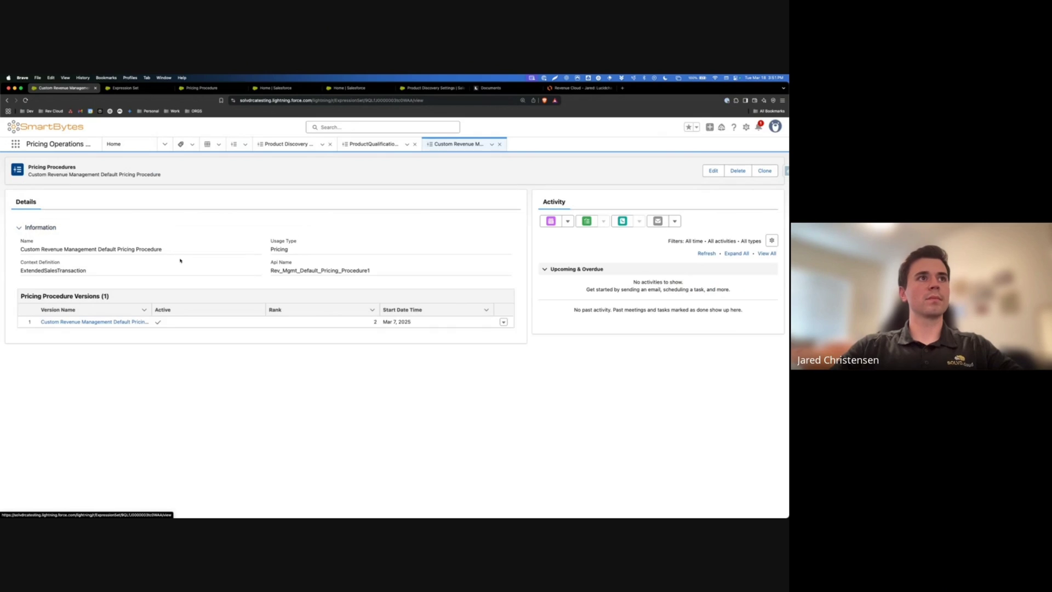
left_click_drag(20, 274, 85, 271)
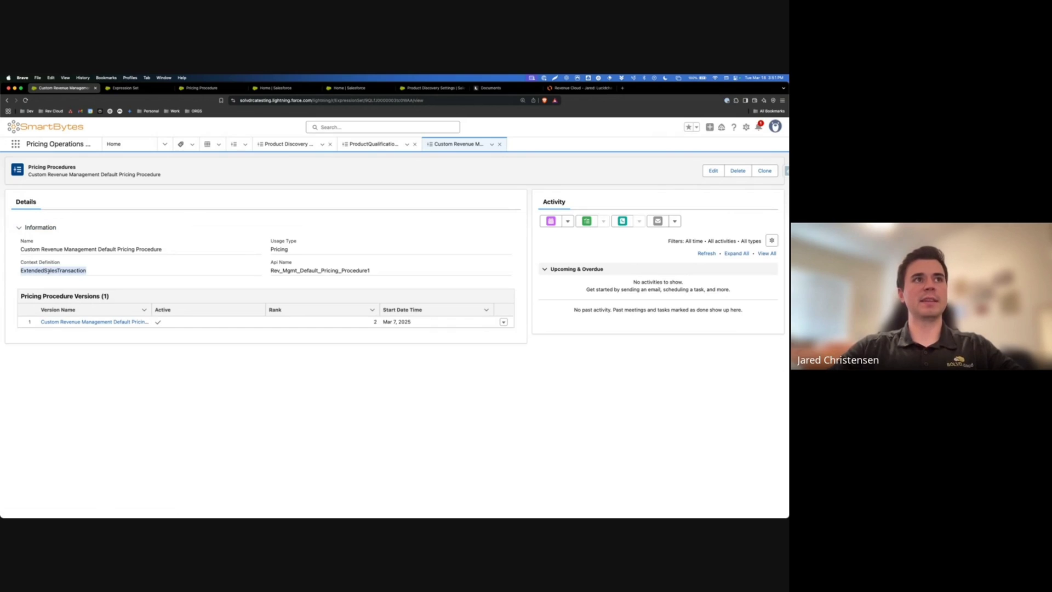
- Open the ExtendedSalesTransaction custom context definition for editing and proceed to its attributes, keeping the details and structure
left_click(351, 88)
left_click(279, 90)
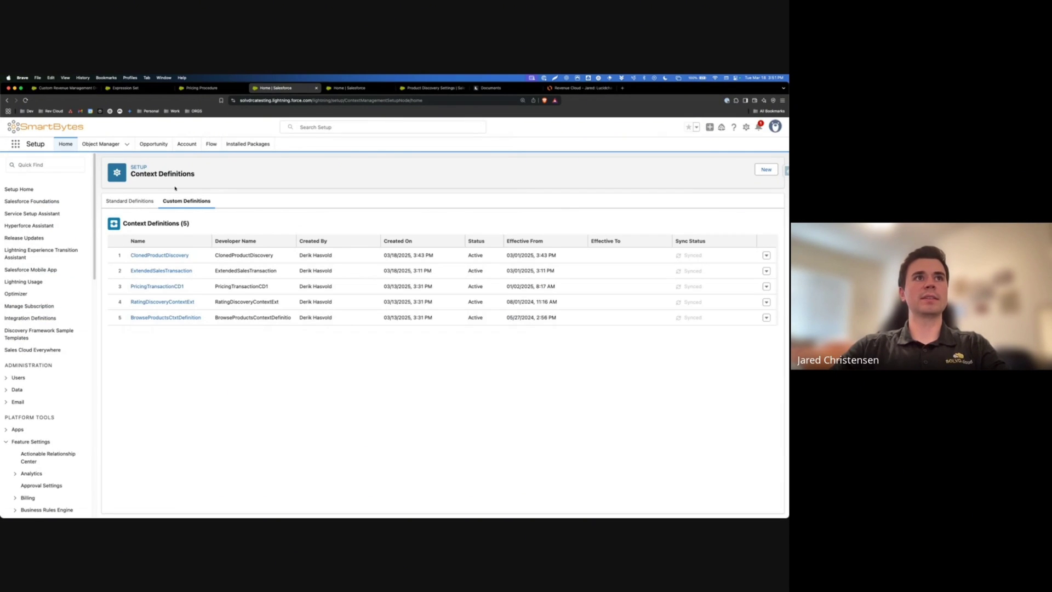
left_click(165, 271)
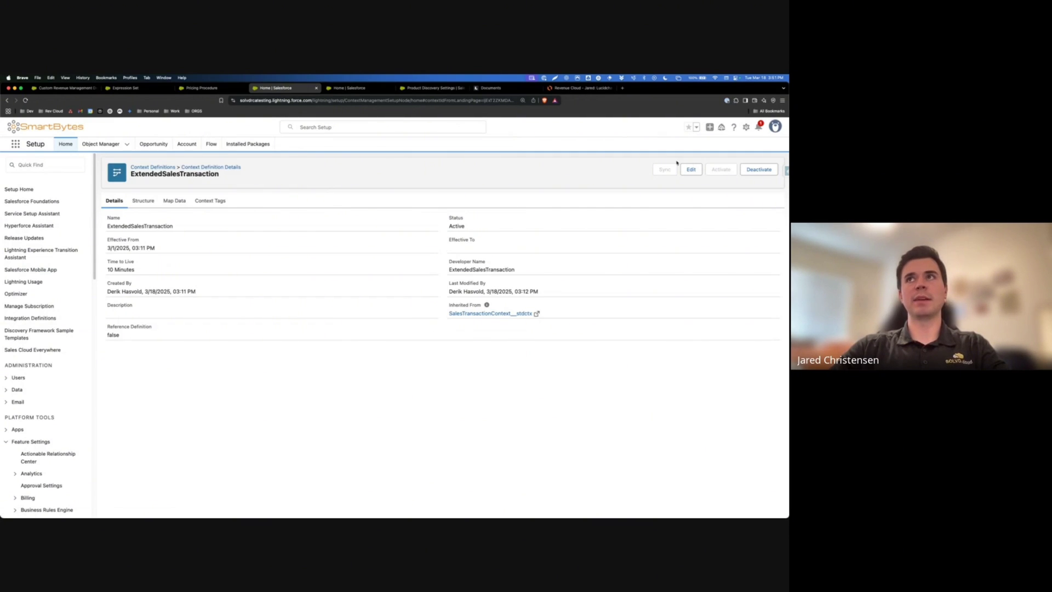
left_click(691, 170)
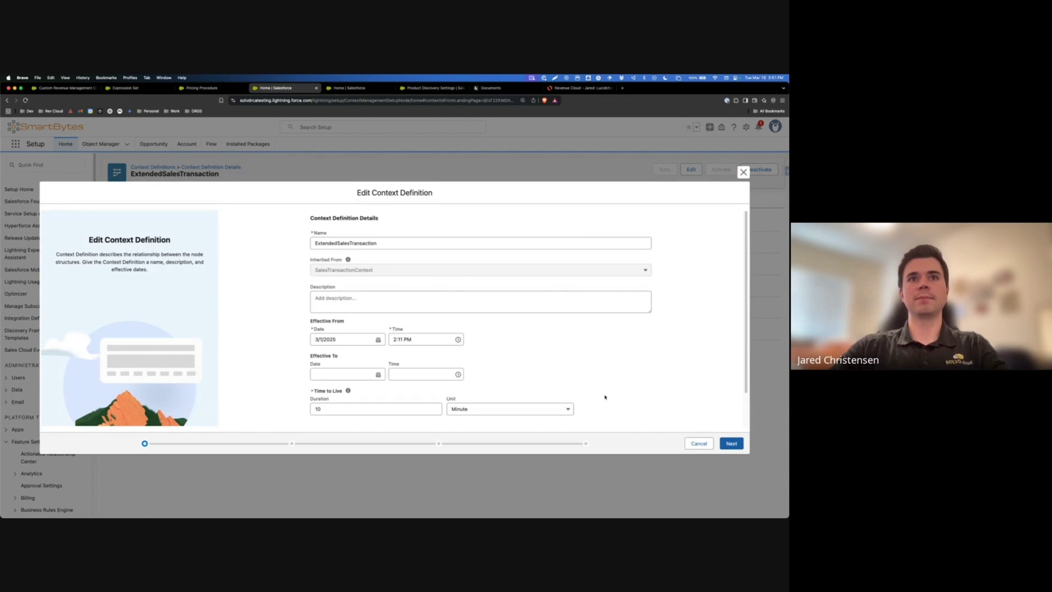
left_click(732, 443)
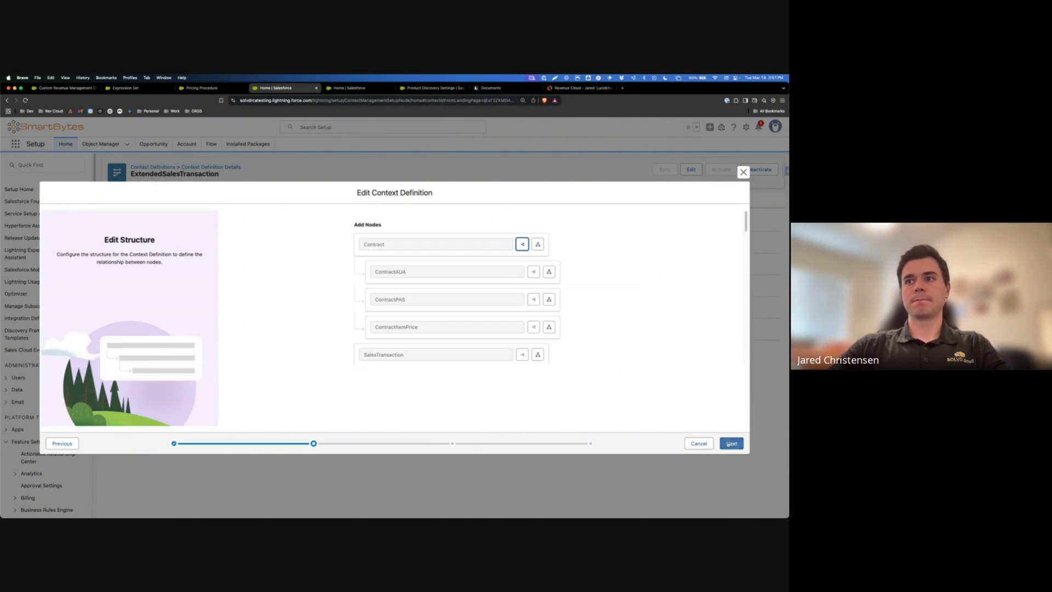
left_click(732, 444)
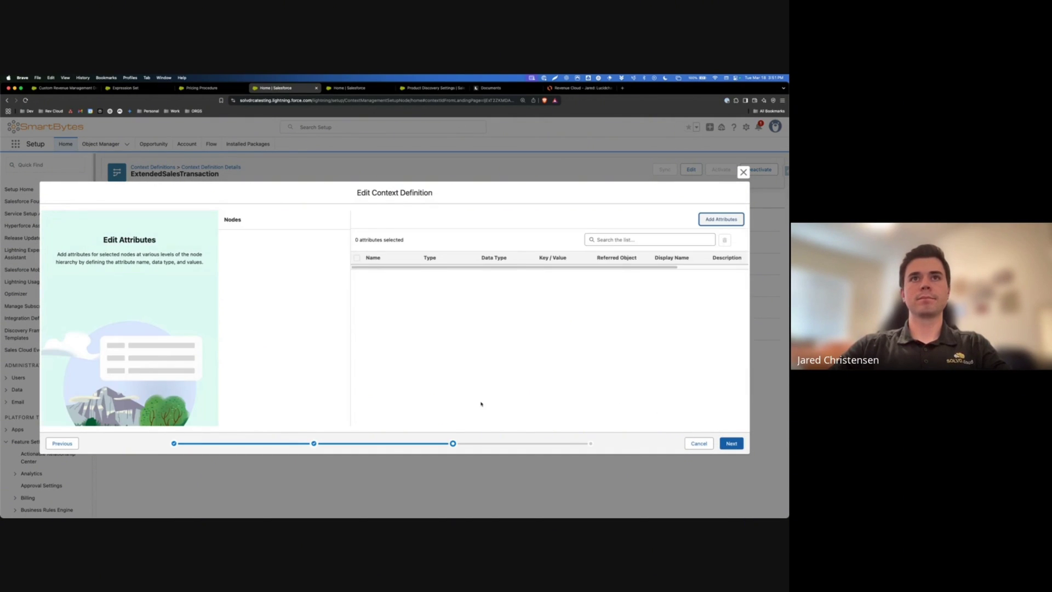
- Add an InstallationDate attribute to the SalesTransactionItem node with type INPUT OUTPUT and data type DATE
scroll(302, 311, "down", 2)
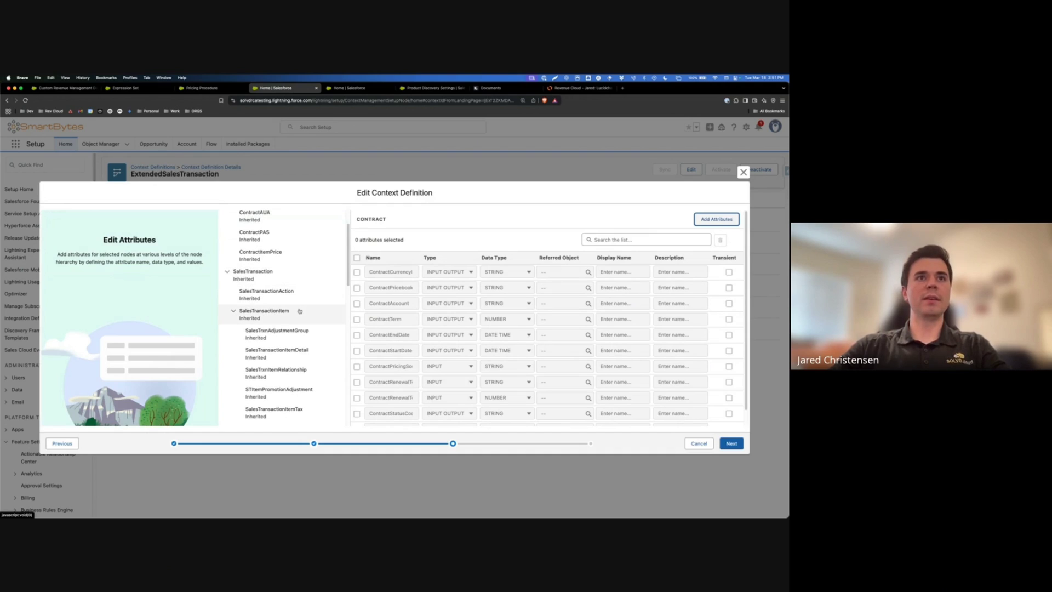
left_click(258, 312)
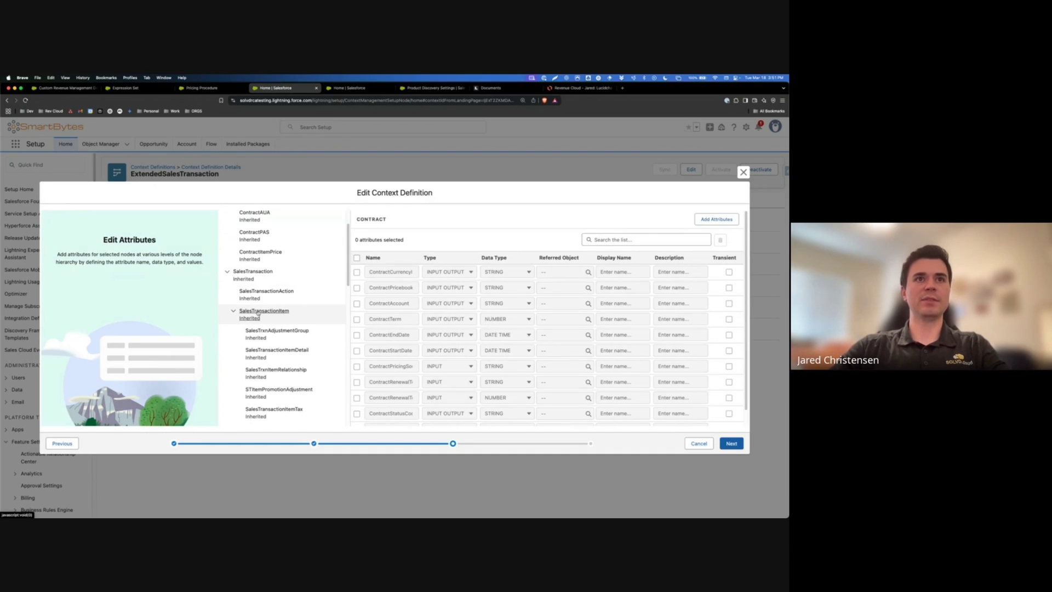
scroll(300, 258, "down", 4)
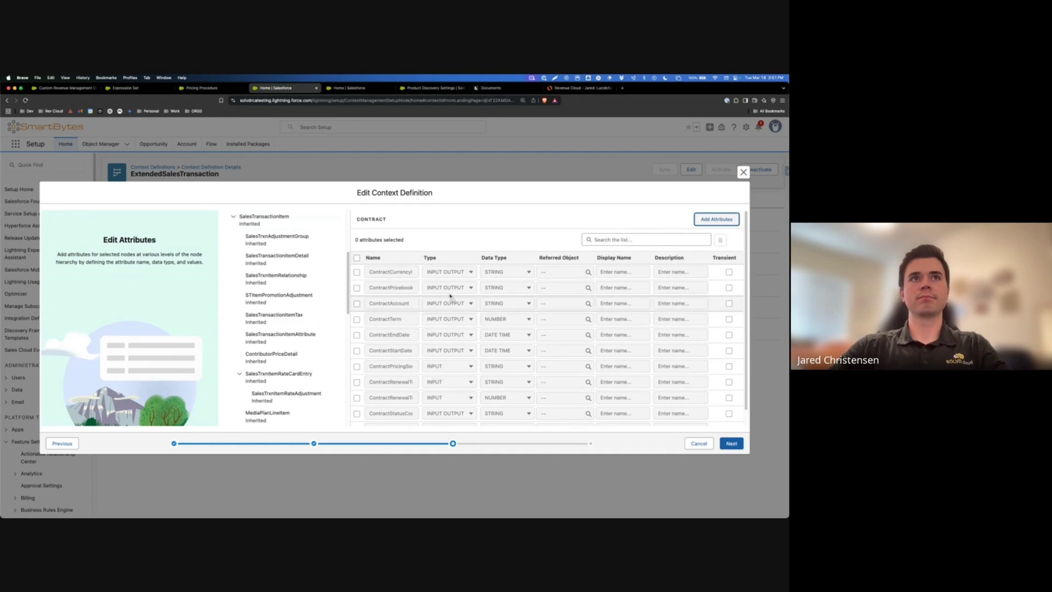
scroll(300, 258, "up", 5)
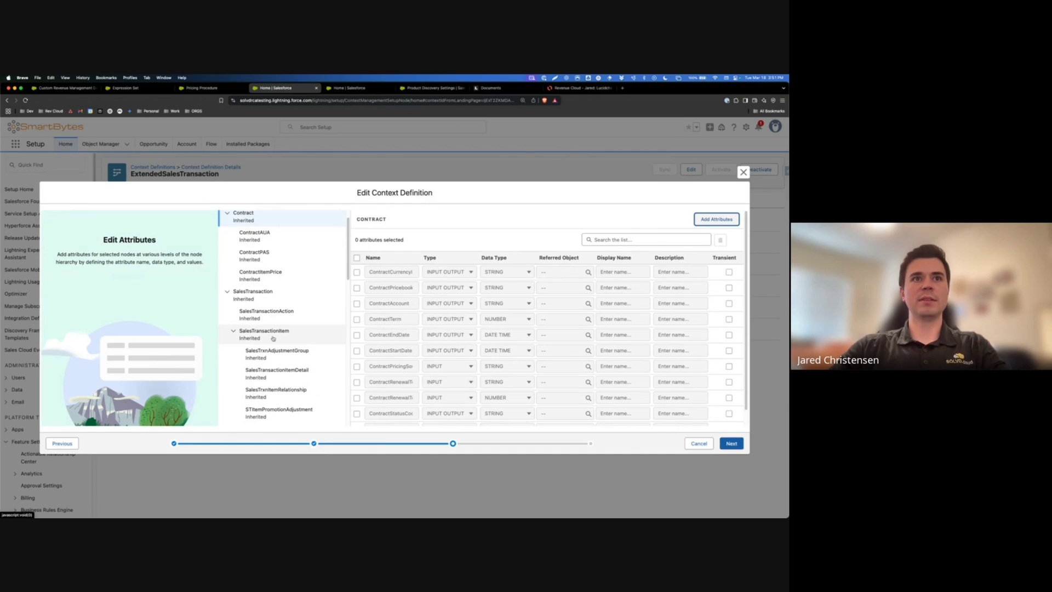
left_click(270, 337)
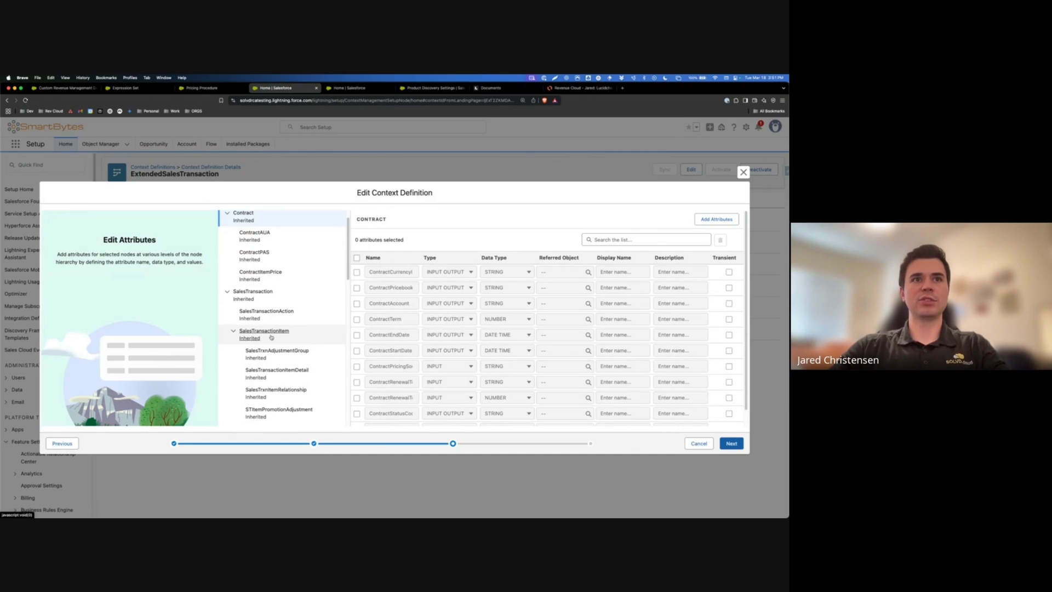
left_click(716, 219)
left_click(397, 271)
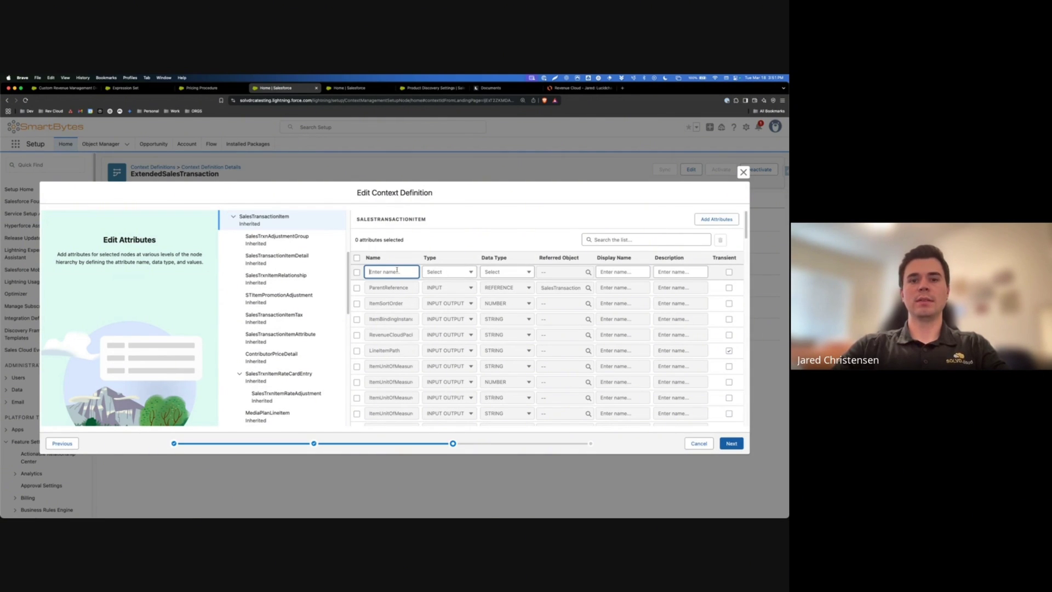
type("Installa")
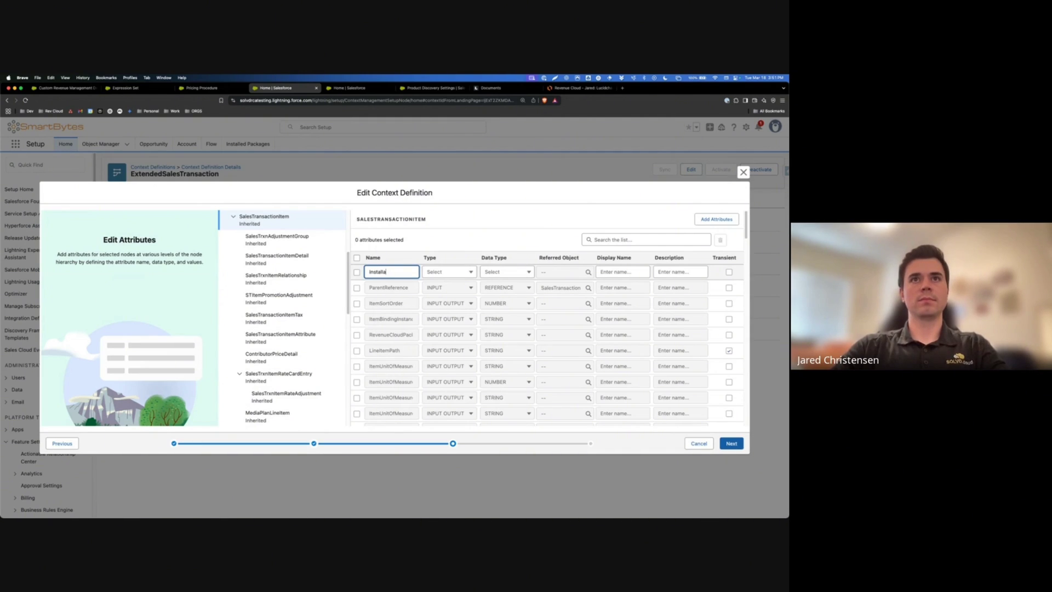
type("tionDate")
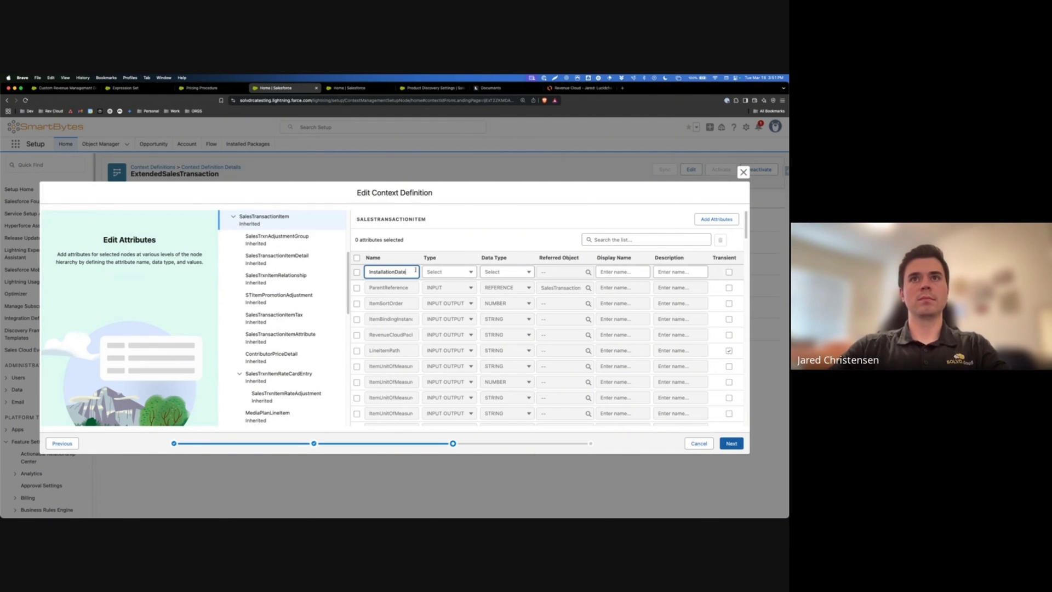
left_click(427, 274)
left_click(450, 313)
left_click(505, 272)
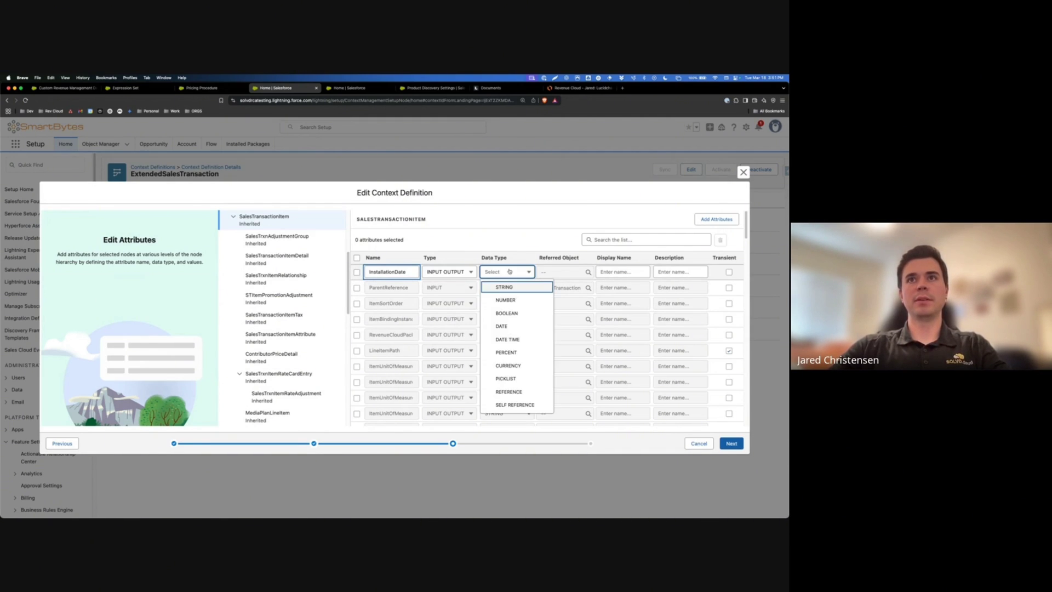
left_click(519, 327)
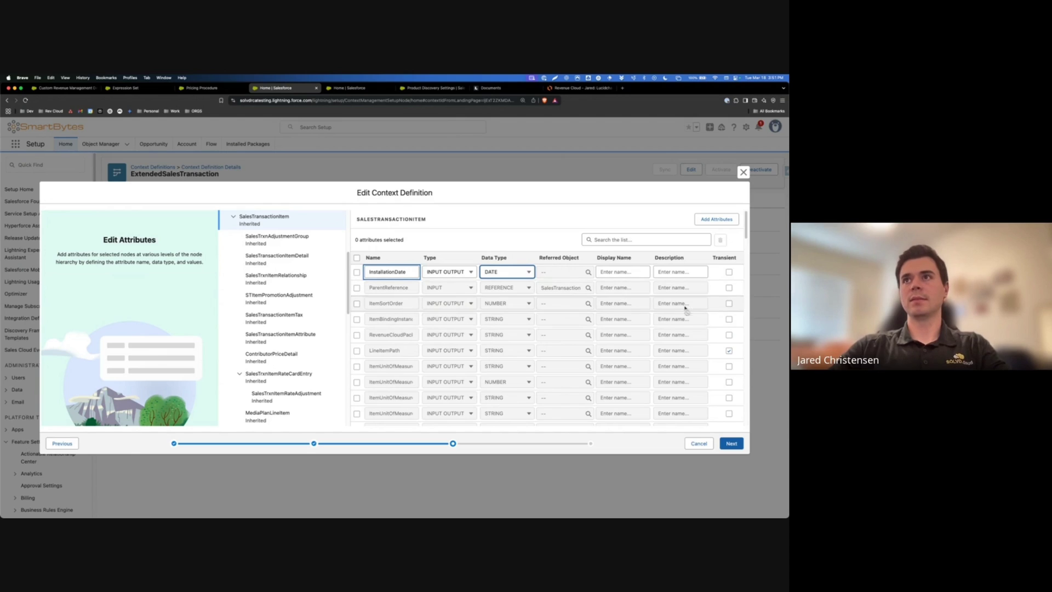
- Add the tag InstallationDate to the new InstallationDate attribute of SalesTransactionItem and save the context definition
left_click(733, 443)
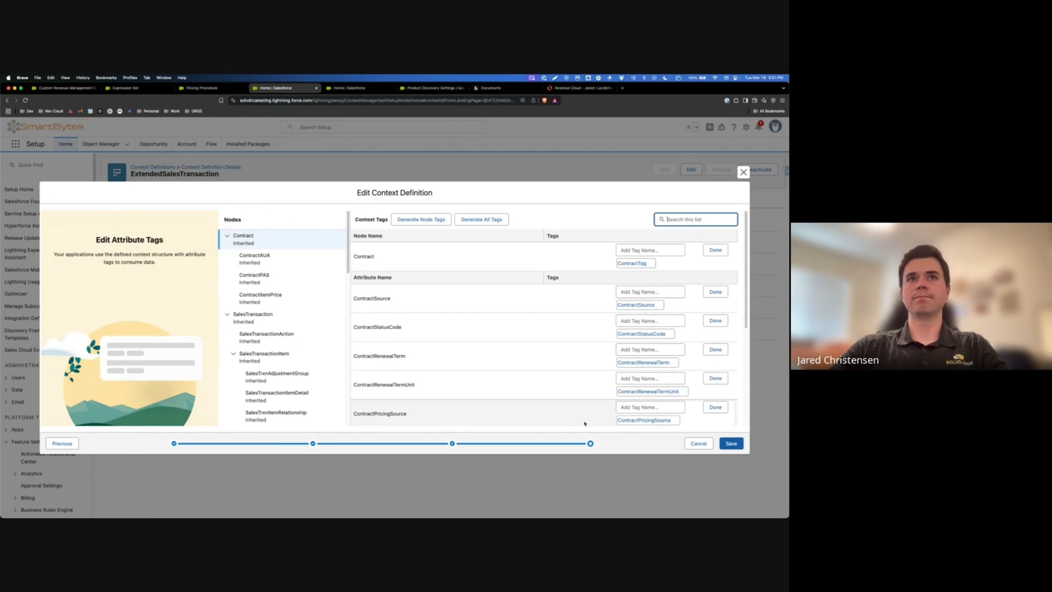
left_click(257, 358)
scroll(464, 350, "down", 5)
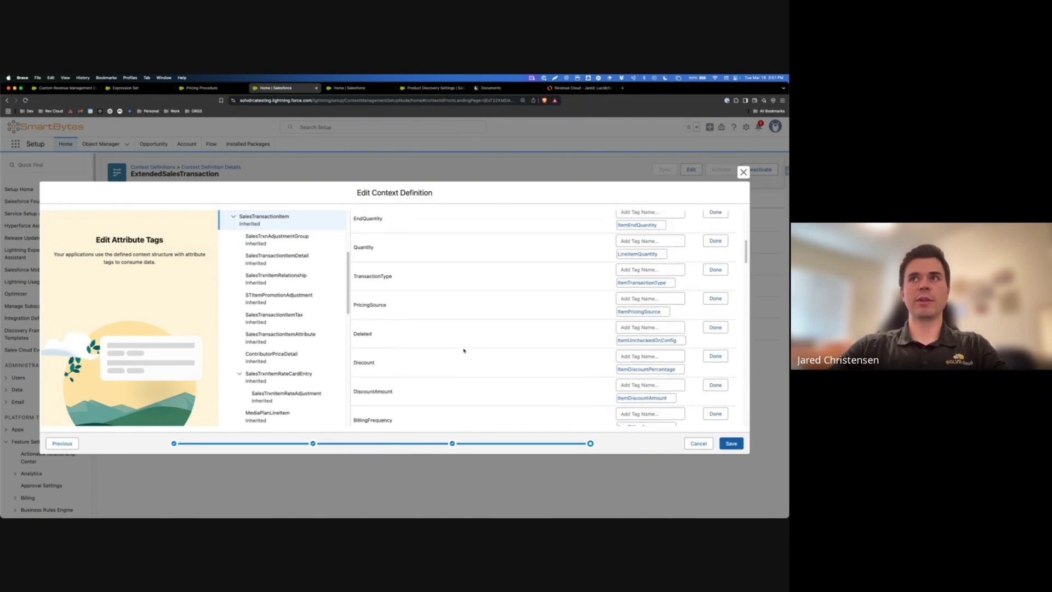
scroll(464, 349, "down", 5)
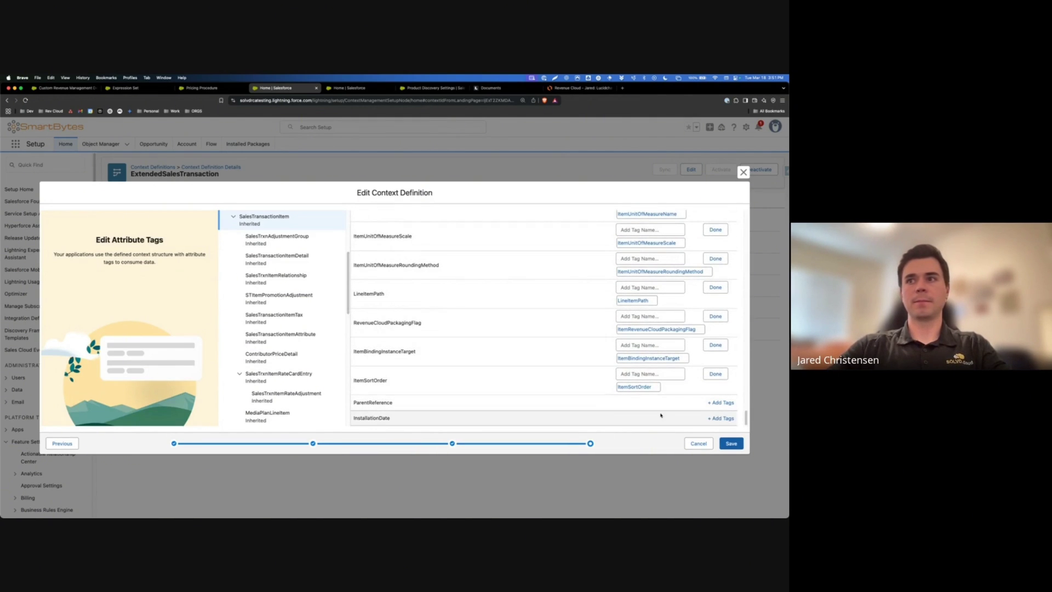
left_click(721, 418)
type("Inst")
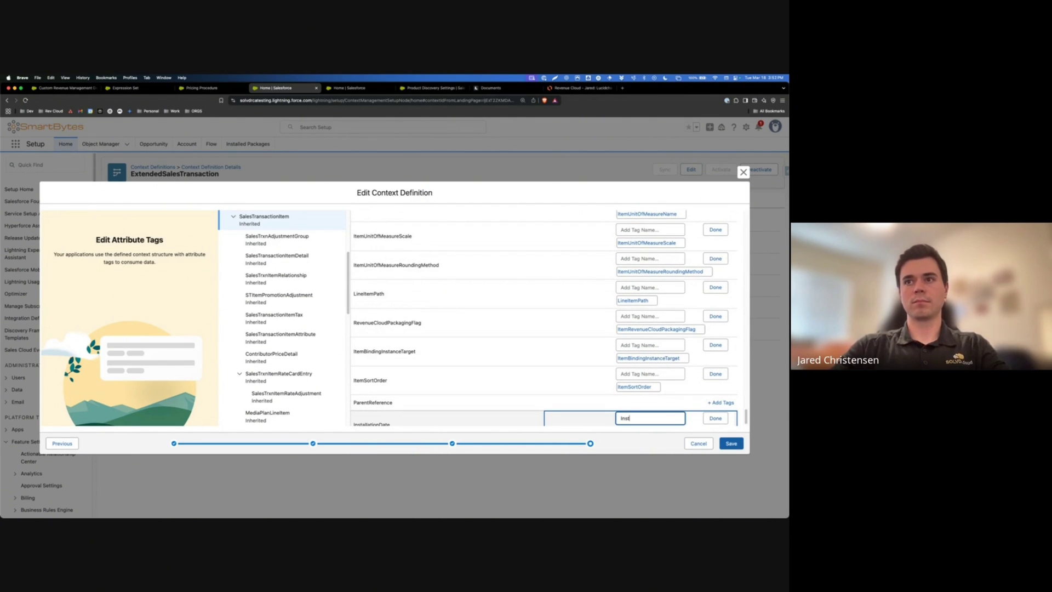
type("allationDate")
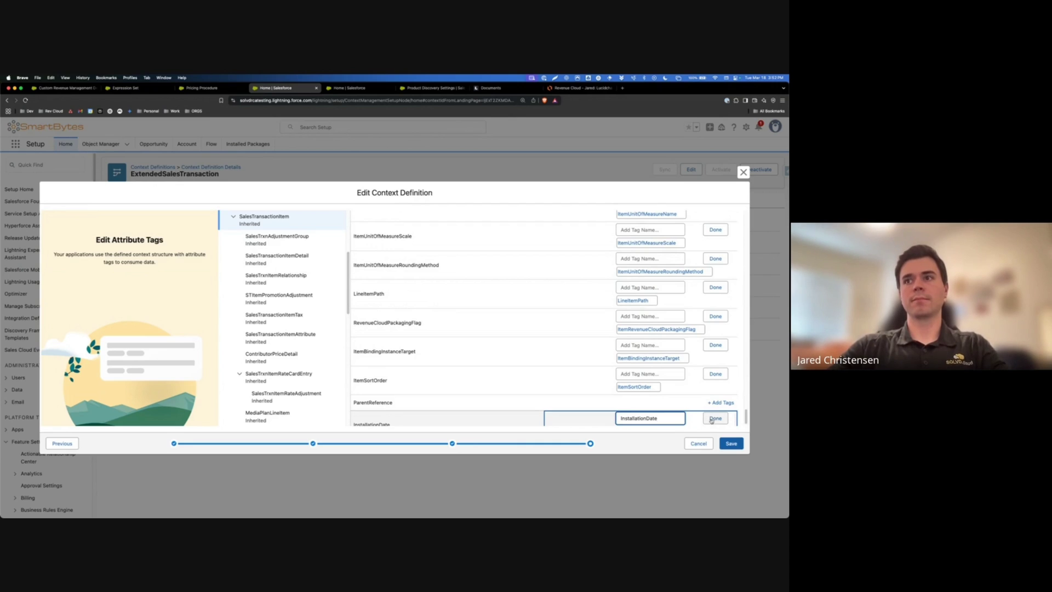
left_click(714, 419)
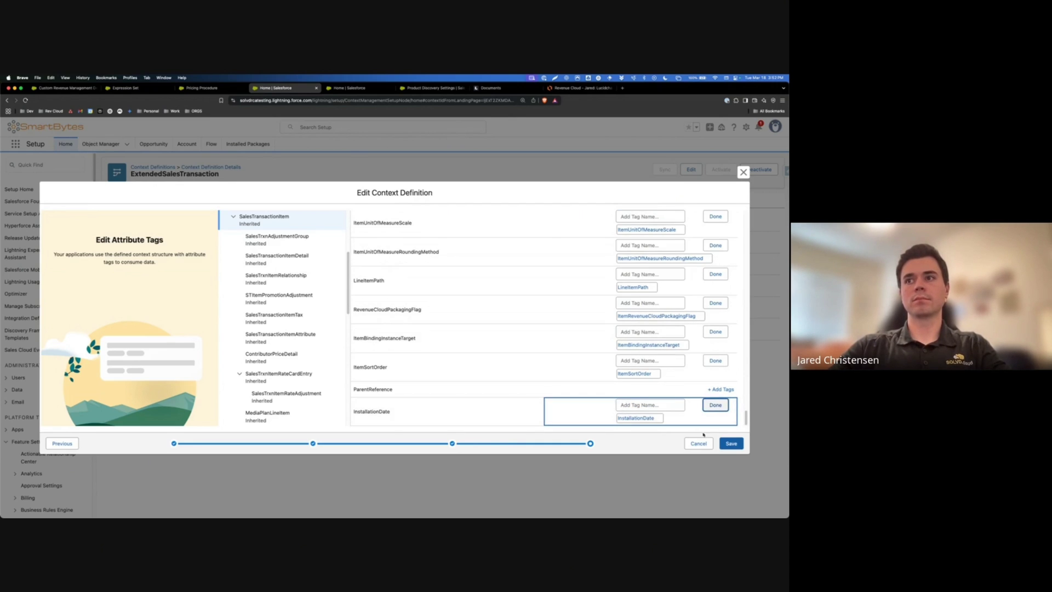
left_click(727, 445)
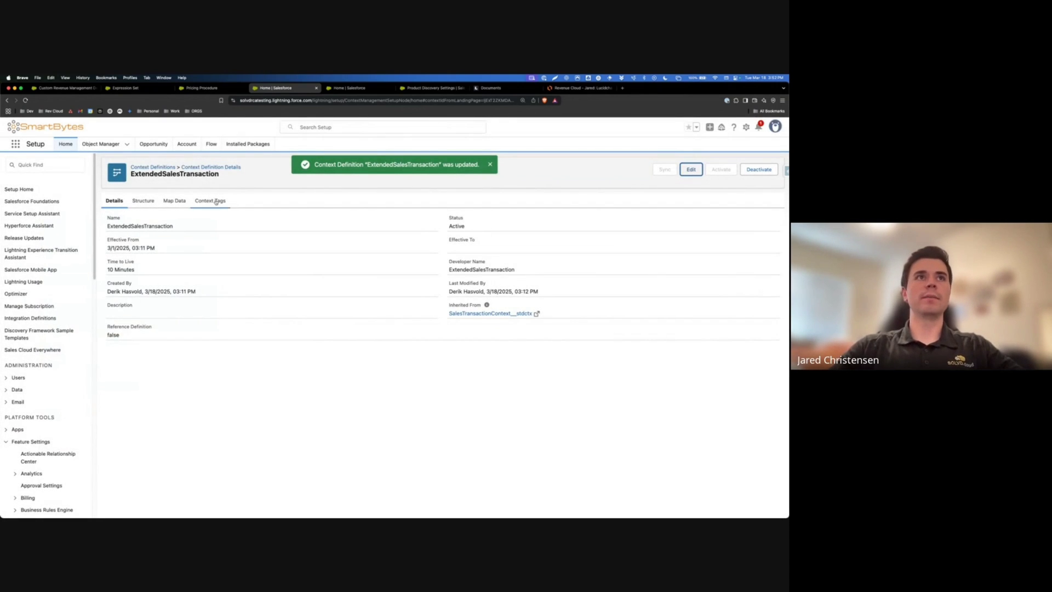
- View ExtendedSalesTransaction's data mappings and review the Product to Quote Line flow in the Revenue Cloud diagram
left_click(172, 203)
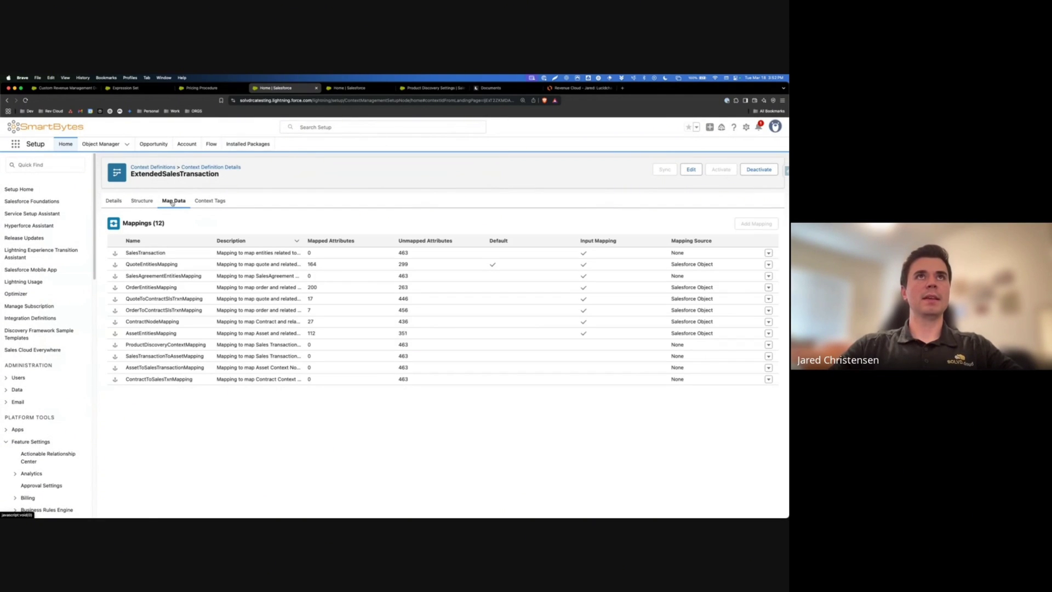
left_click(580, 87)
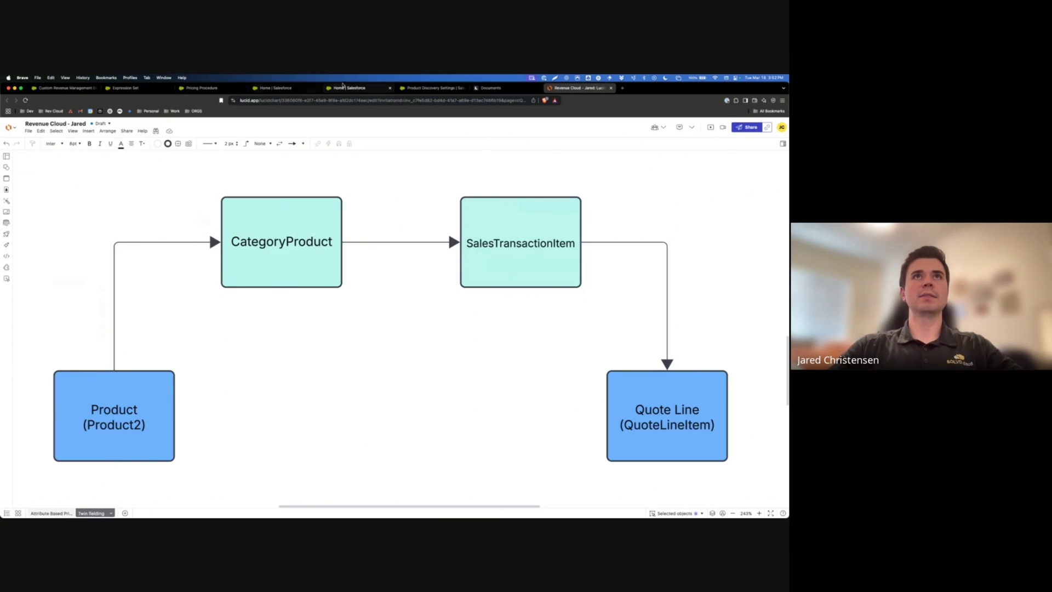
left_click(270, 88)
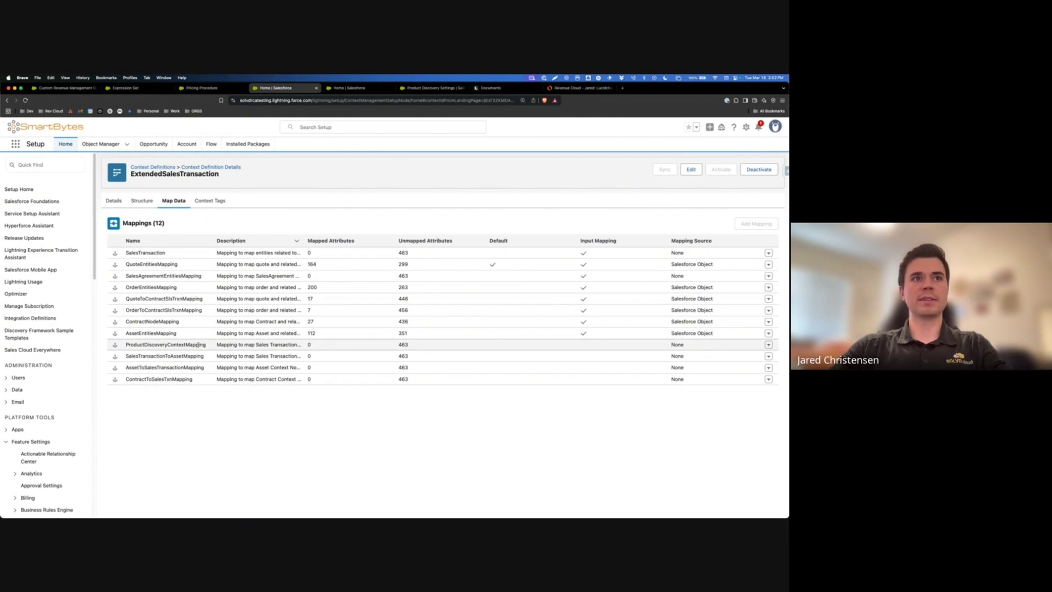
- Open the ProductDiscoveryContextMapping of ExtendedSalesTransaction in the context mapping builder
left_click(768, 345)
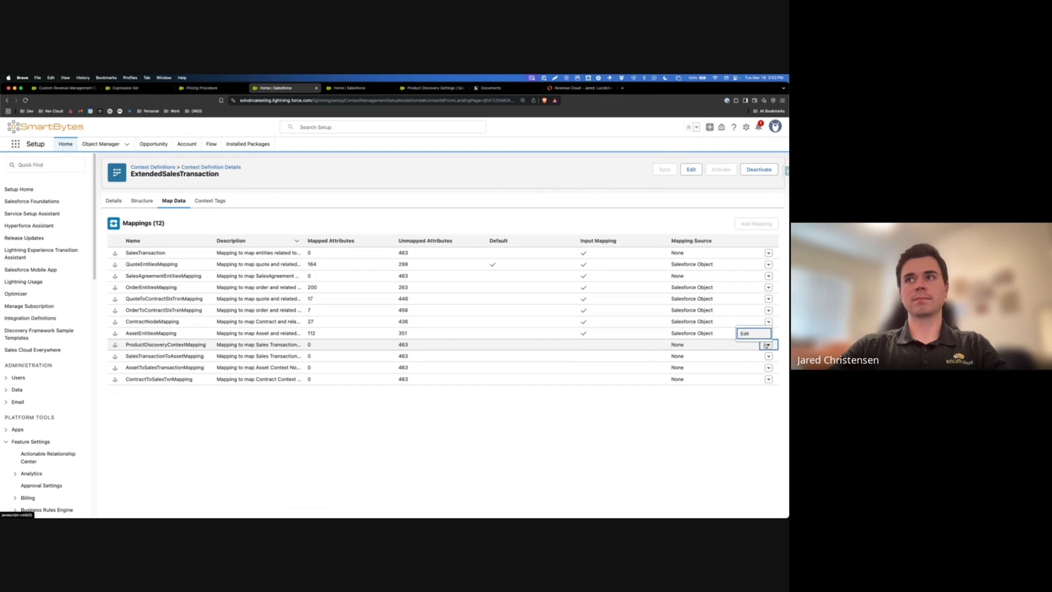
left_click(760, 333)
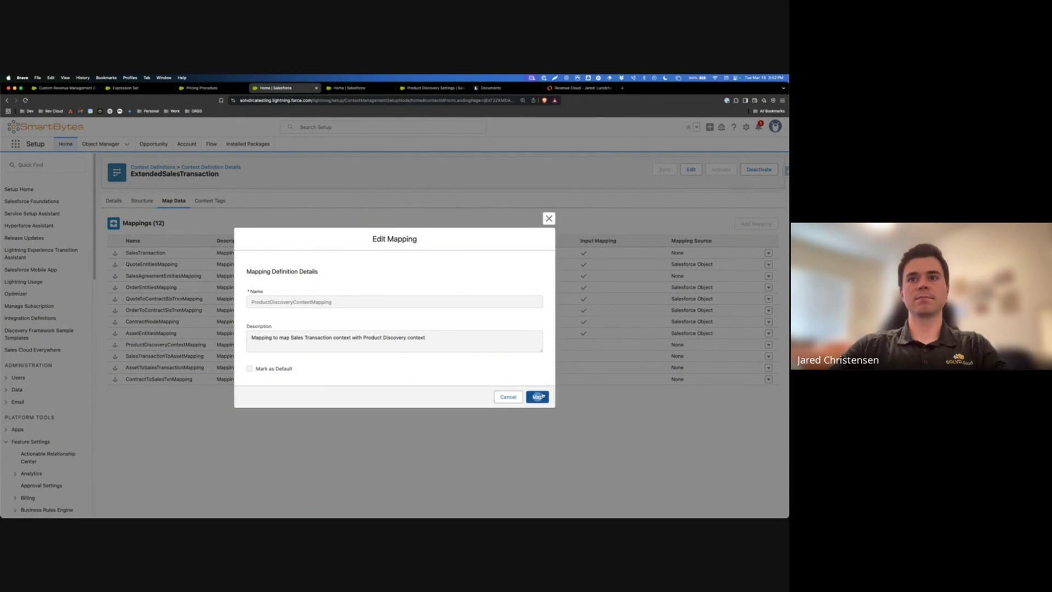
left_click(536, 397)
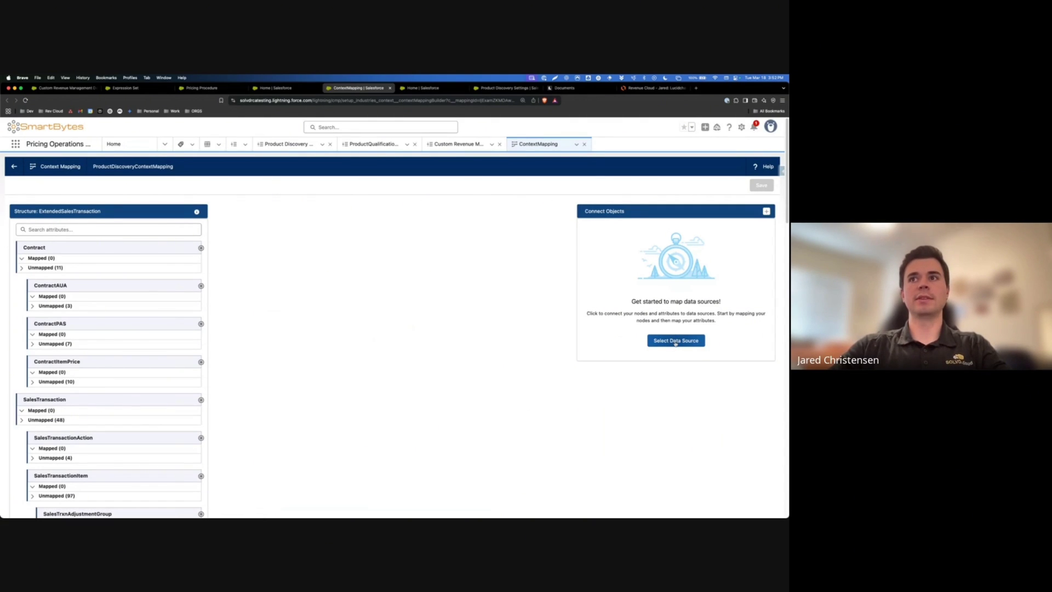
- Connect the ClonedProductDiscovery context definition as the data source for ProductDiscoveryContextMapping
left_click(676, 342)
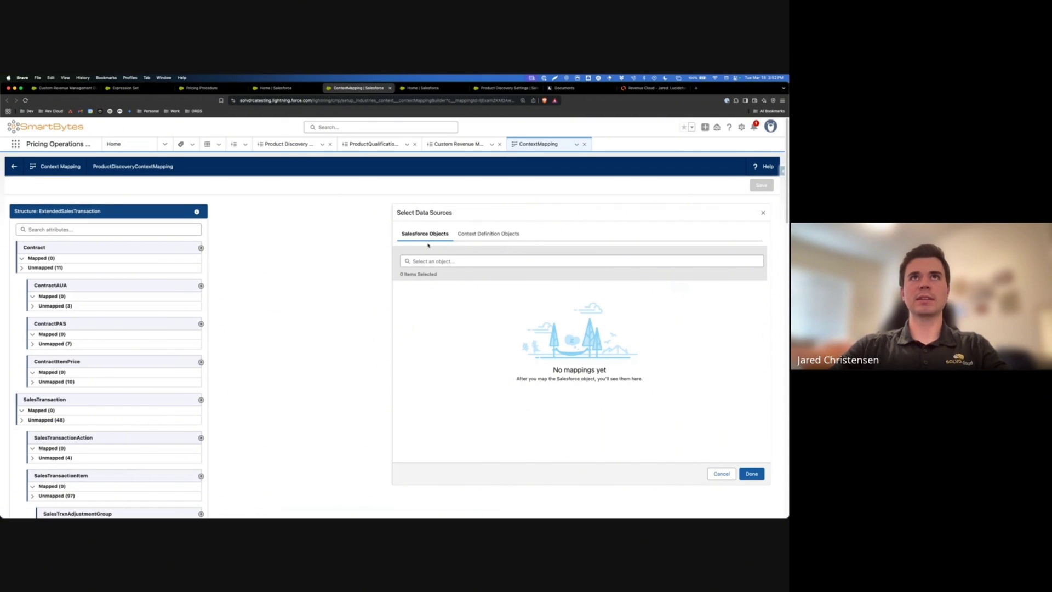
left_click(652, 87)
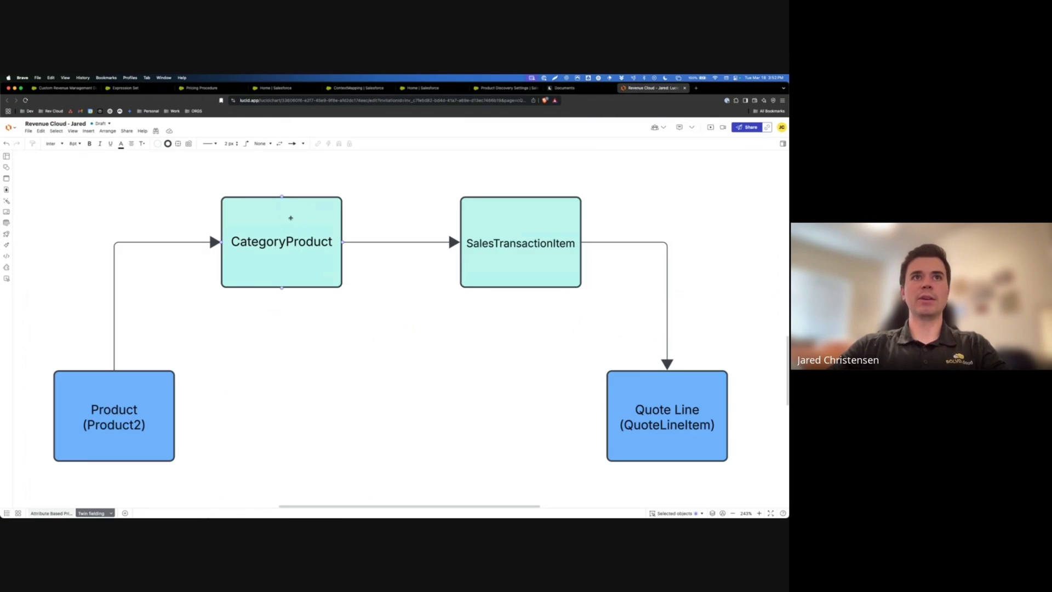
left_click(360, 89)
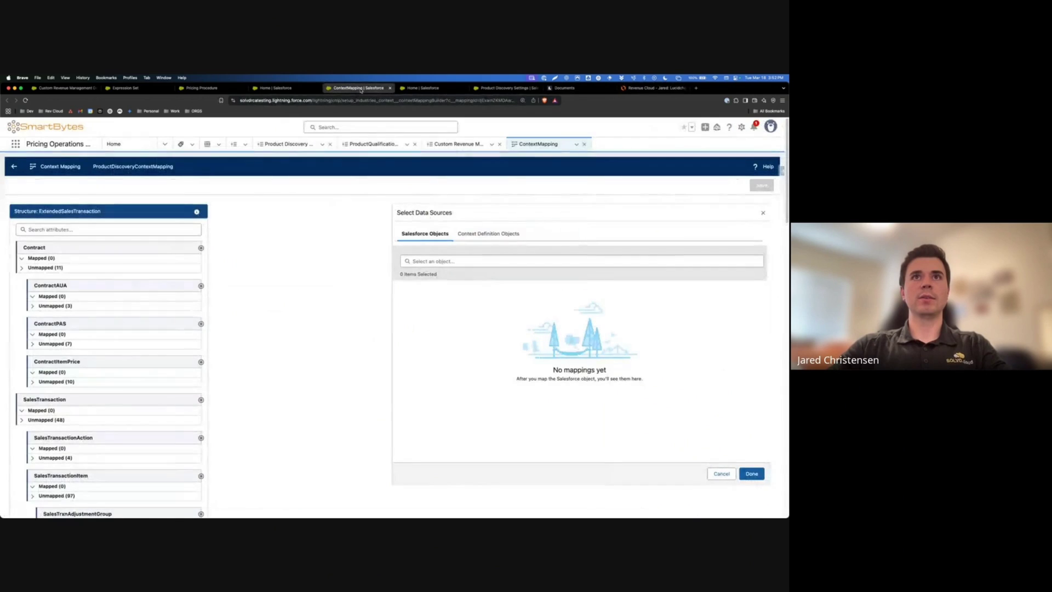
left_click(477, 236)
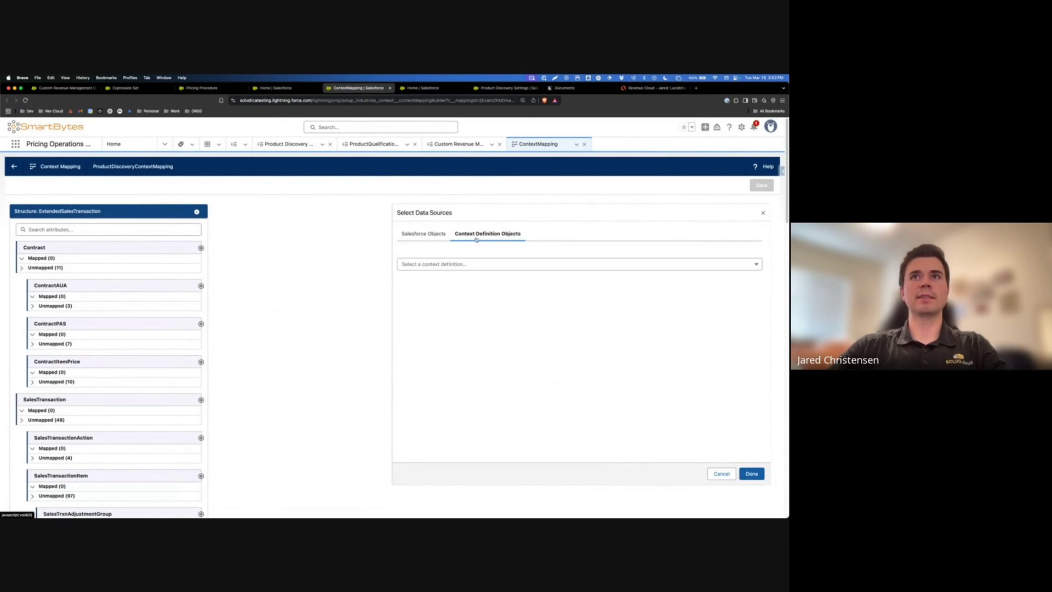
left_click(436, 265)
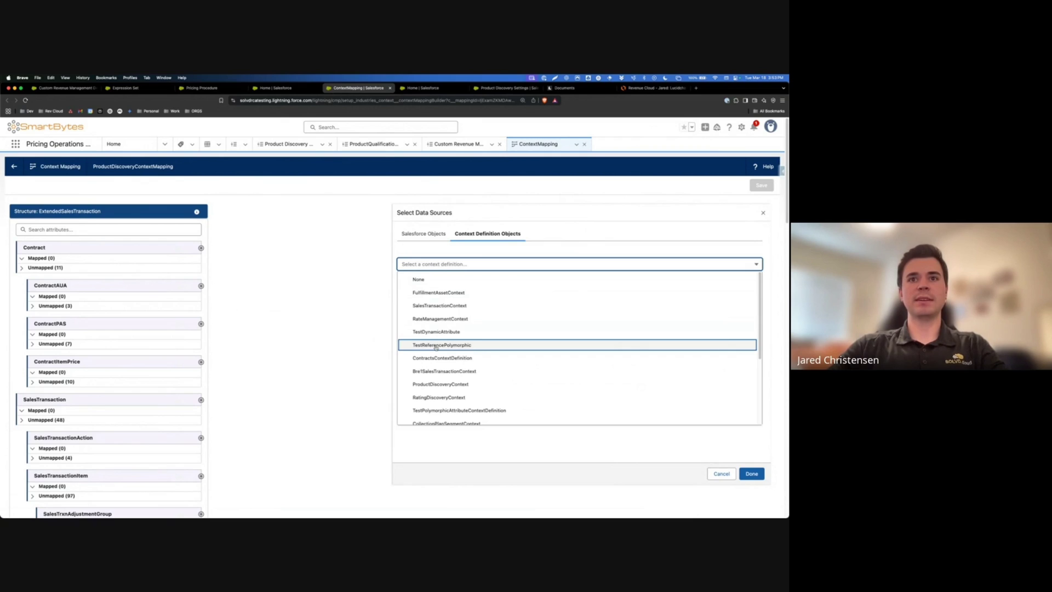
scroll(436, 347, "down", 5)
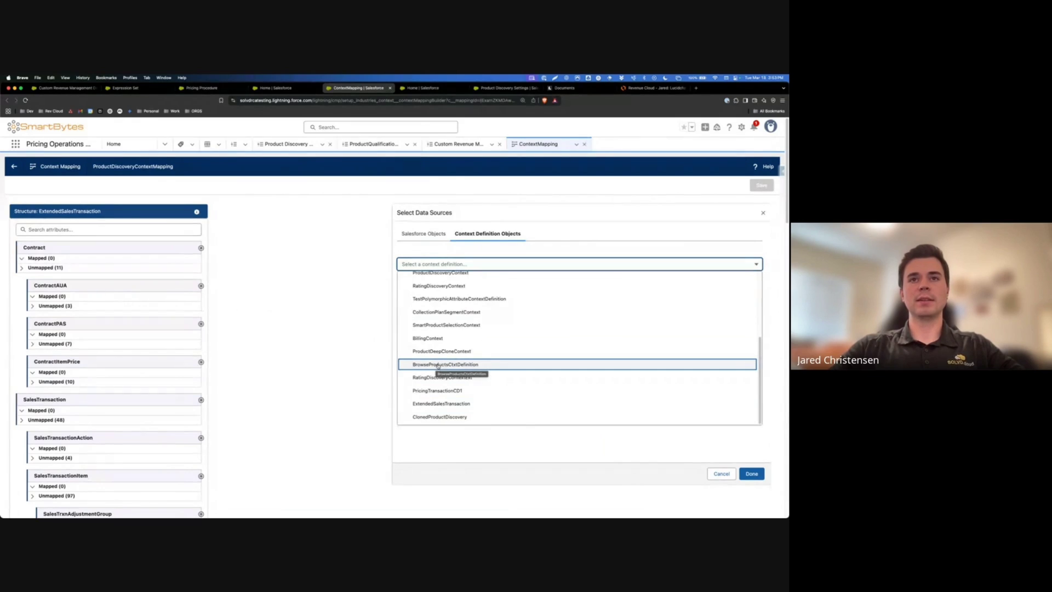
scroll(438, 366, "up", 2)
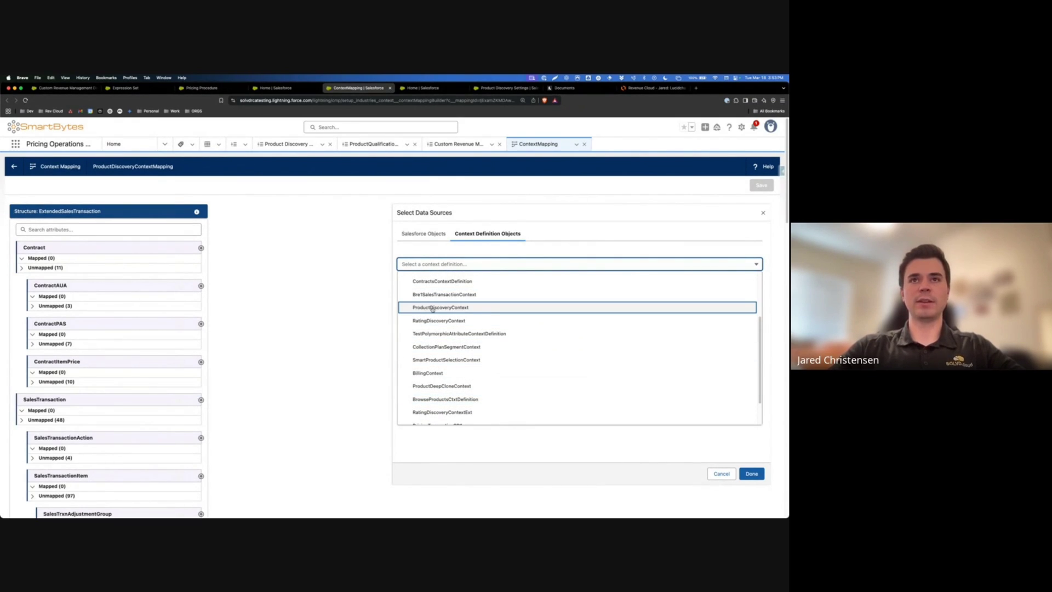
scroll(433, 309, "down", 2)
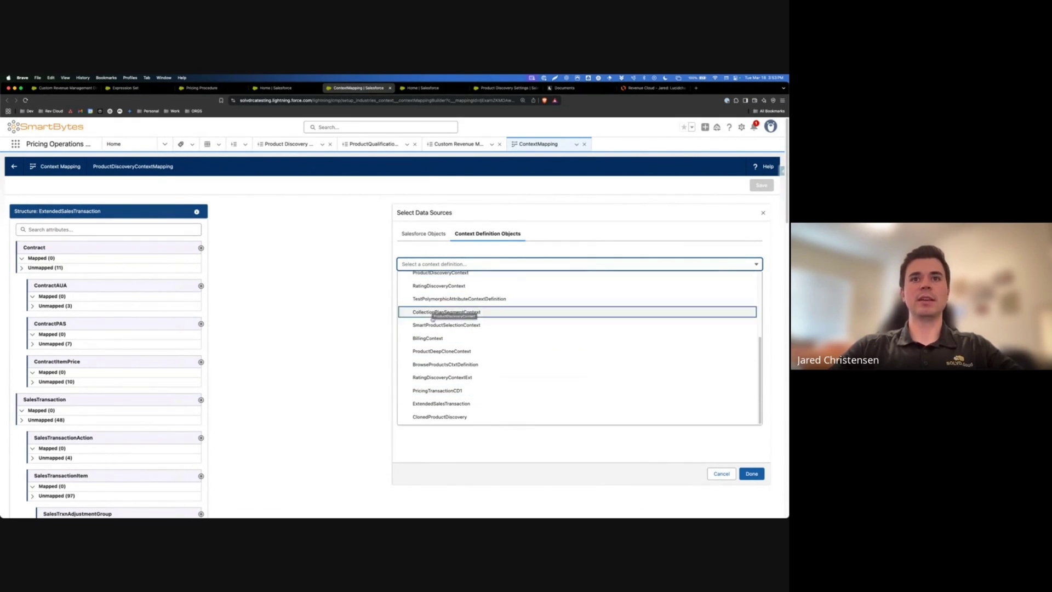
left_click(433, 418)
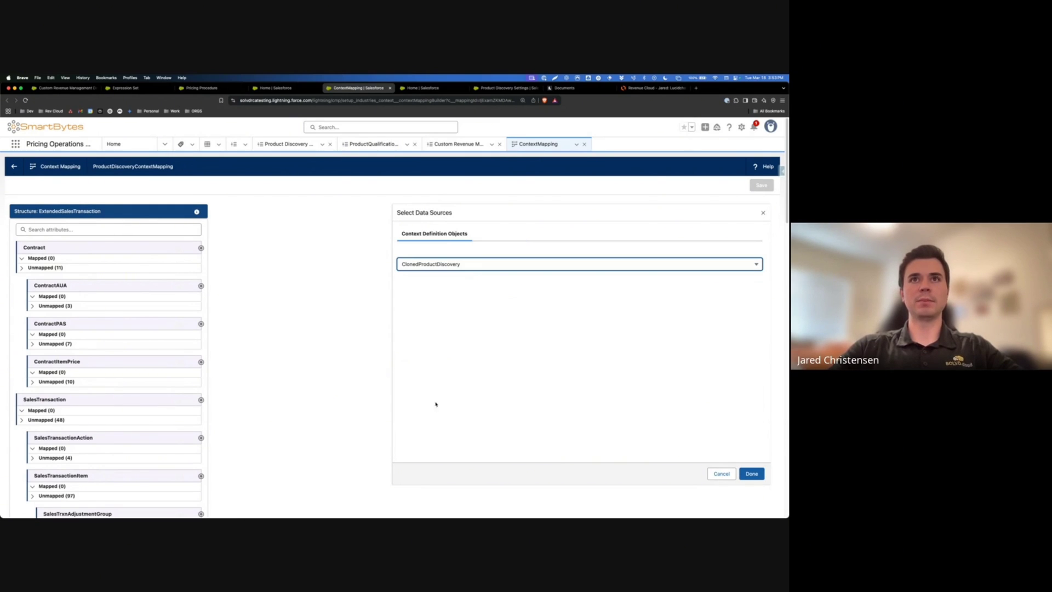
left_click(749, 471)
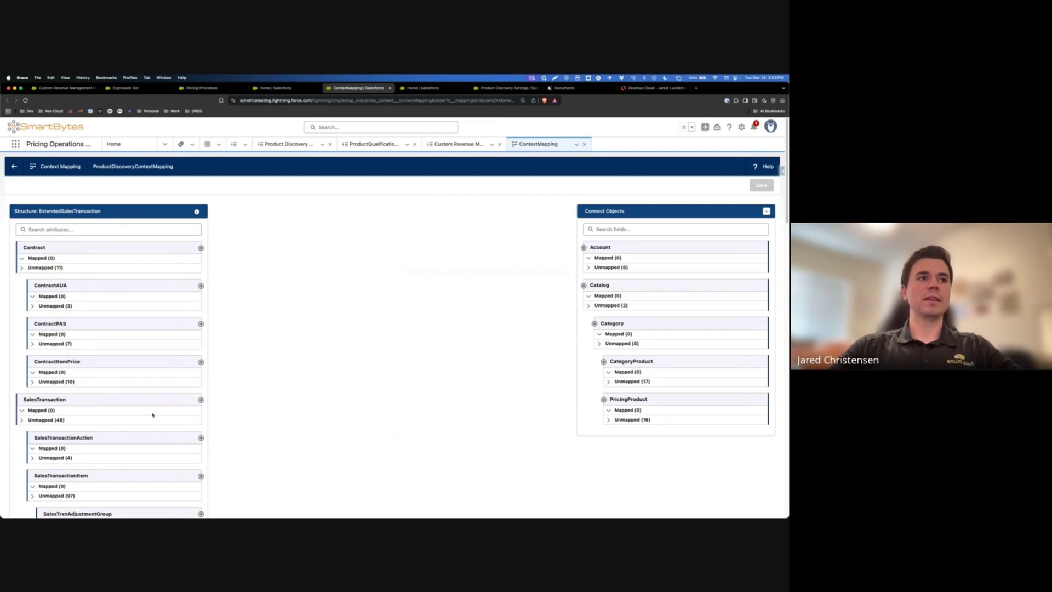
- Map the SalesTransactionItem node to the CategoryProduct node and filter the attributes on both sides by "install"
scroll(152, 415, "down", 2)
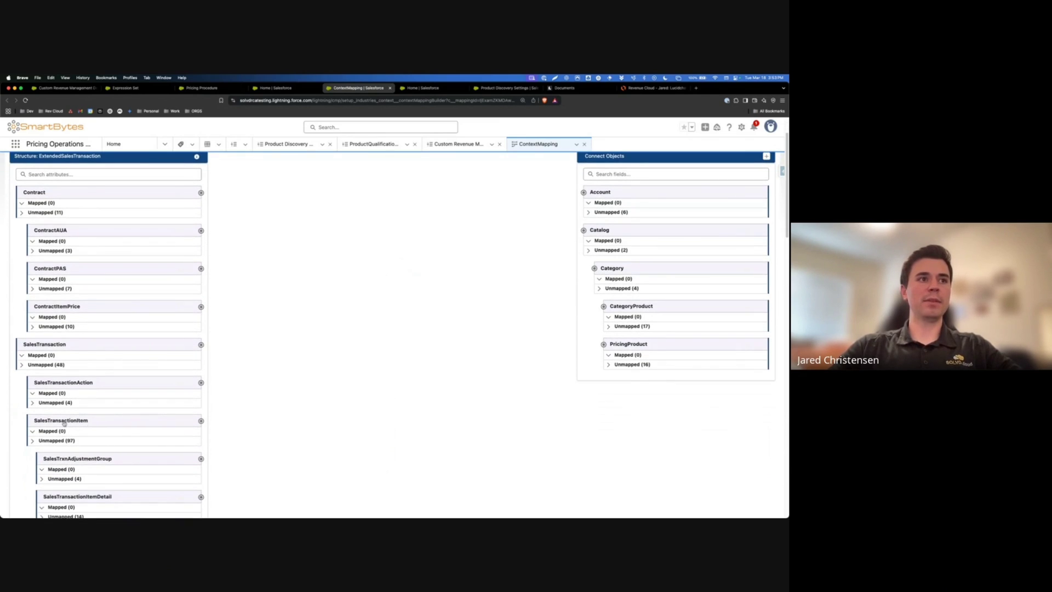
left_click_drag(201, 420, 634, 308)
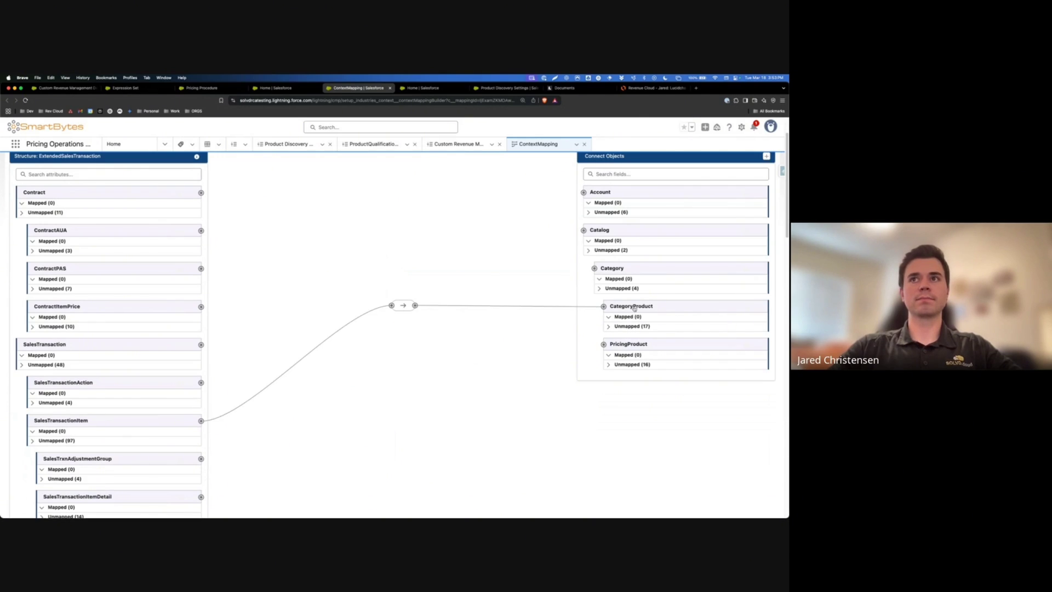
left_click(79, 177)
type("install")
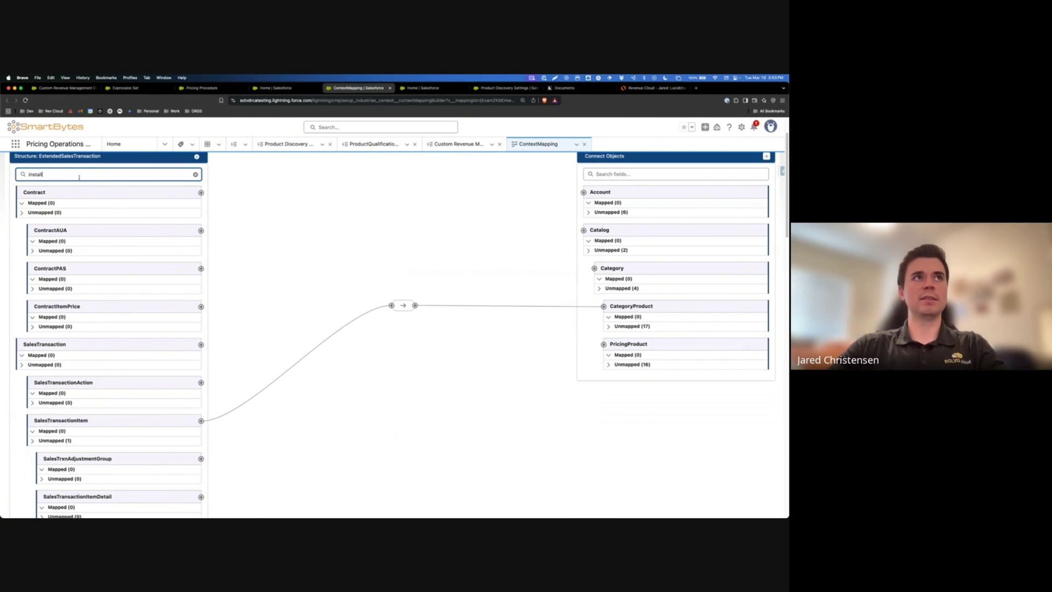
left_click(603, 173)
type("insatll")
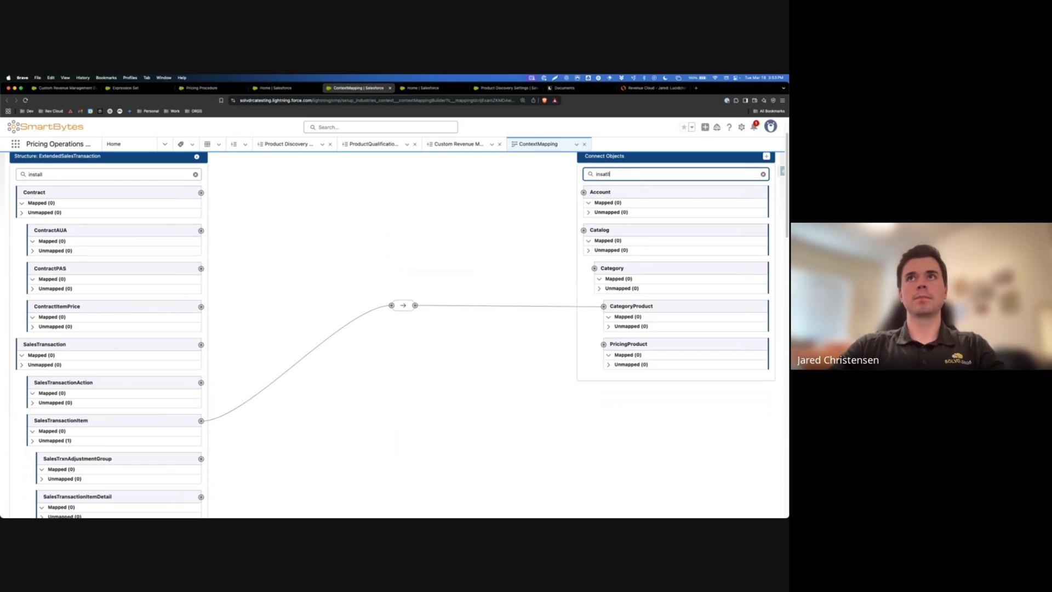
key("BackSpace")
key("BackSpace")
key("BackSpace")
key("BackSpace")
type("tall")
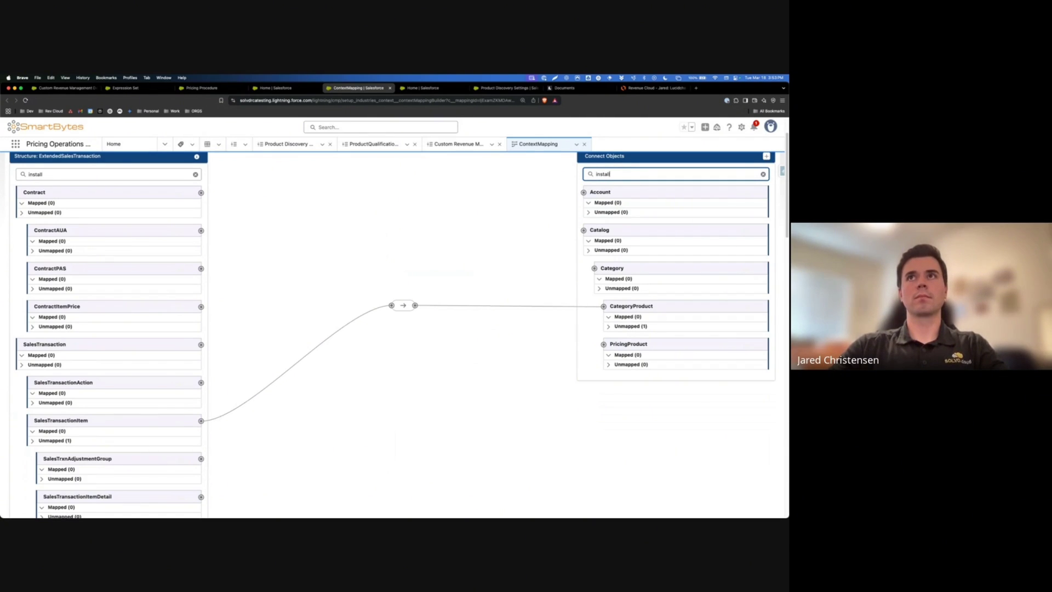
- Map SalesTransactionItem's InstallationDate attribute to CategoryProduct's InstallationDate and save the context mapping
left_click(33, 441)
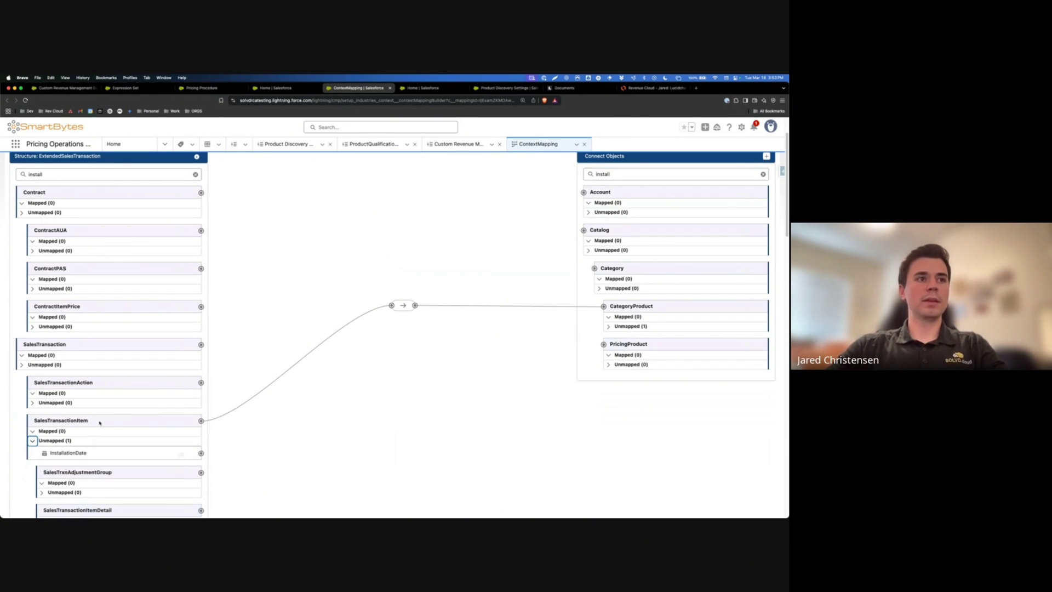
left_click(607, 327)
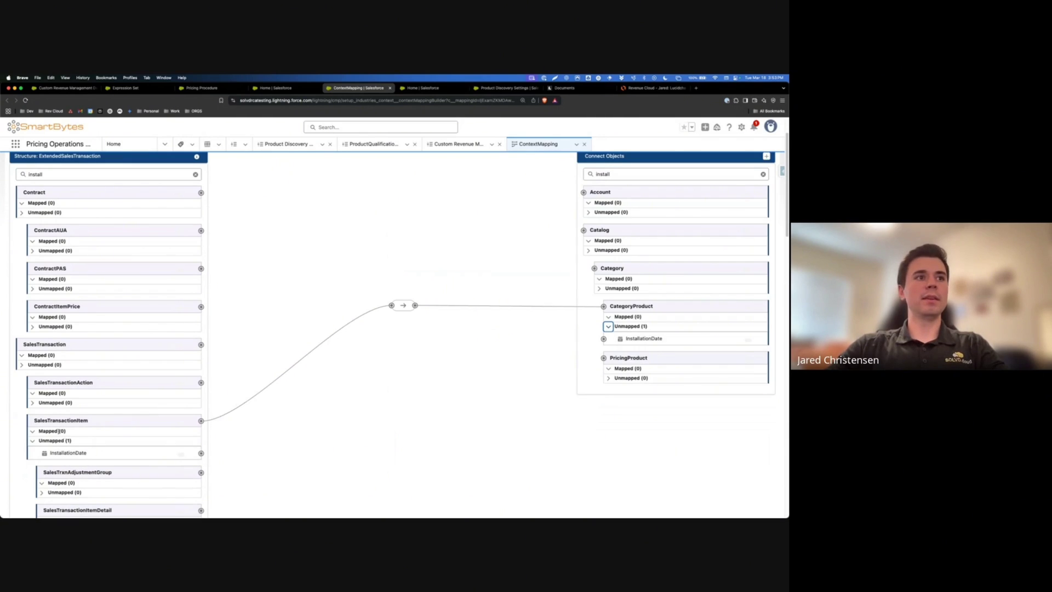
left_click(63, 454)
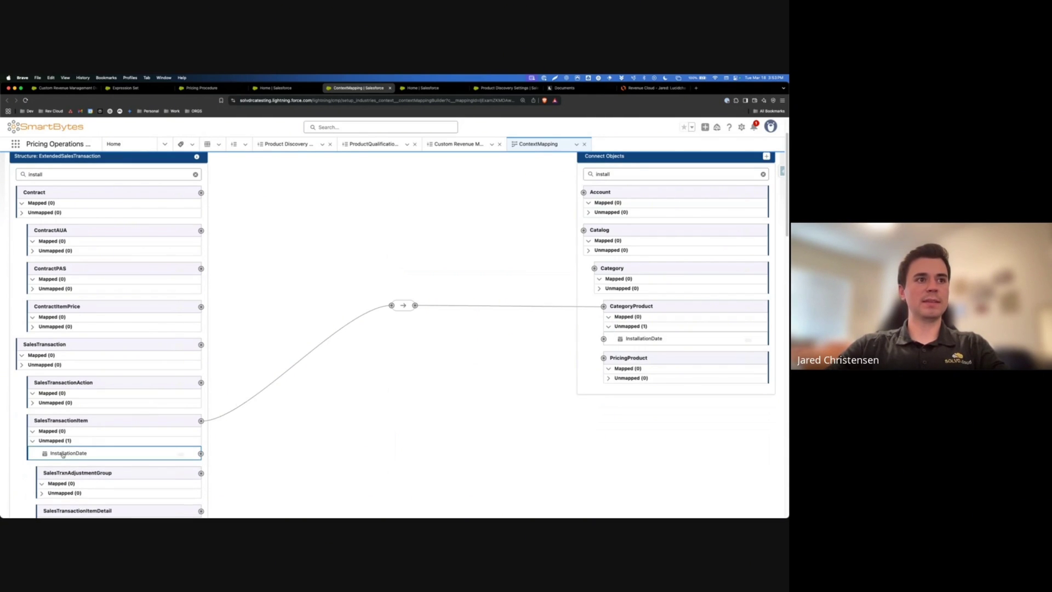
left_click(644, 338)
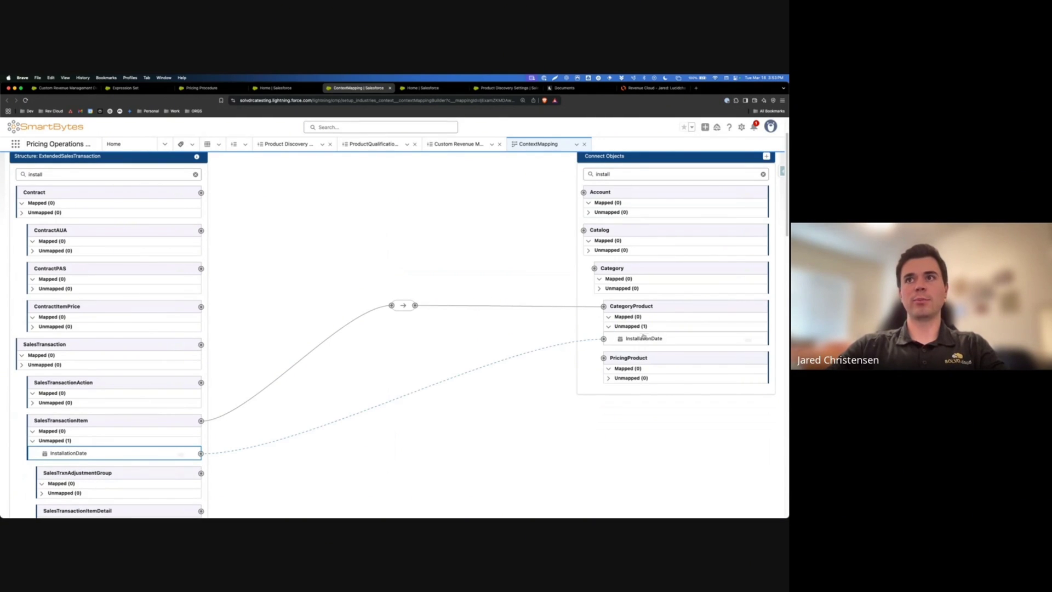
left_click(643, 339)
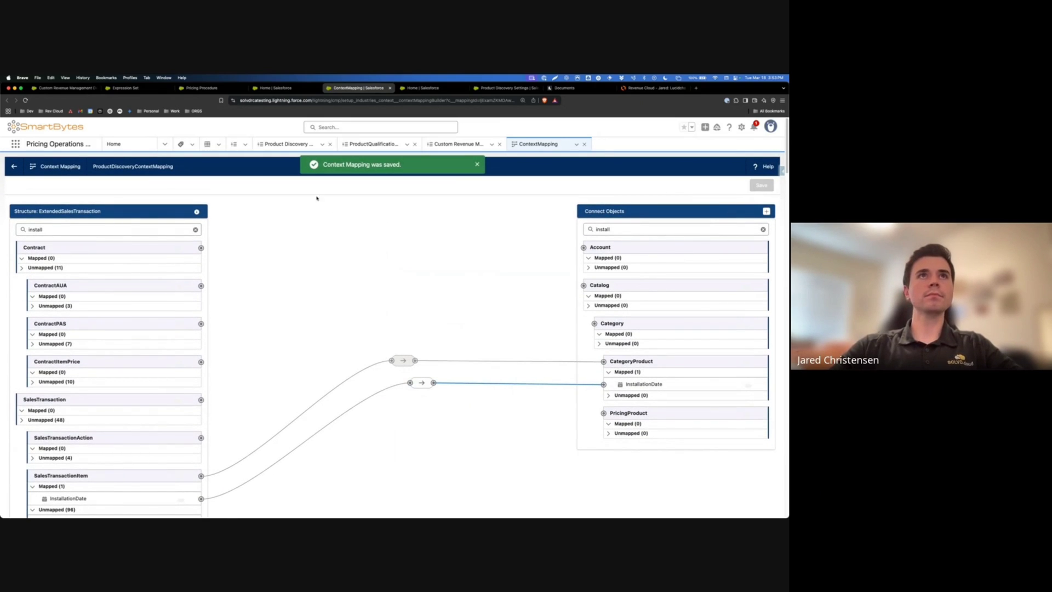
- Return to ExtendedSalesTransaction's mappings and open QuoteEntitiesMapping in the context mapping builder
left_click(652, 88)
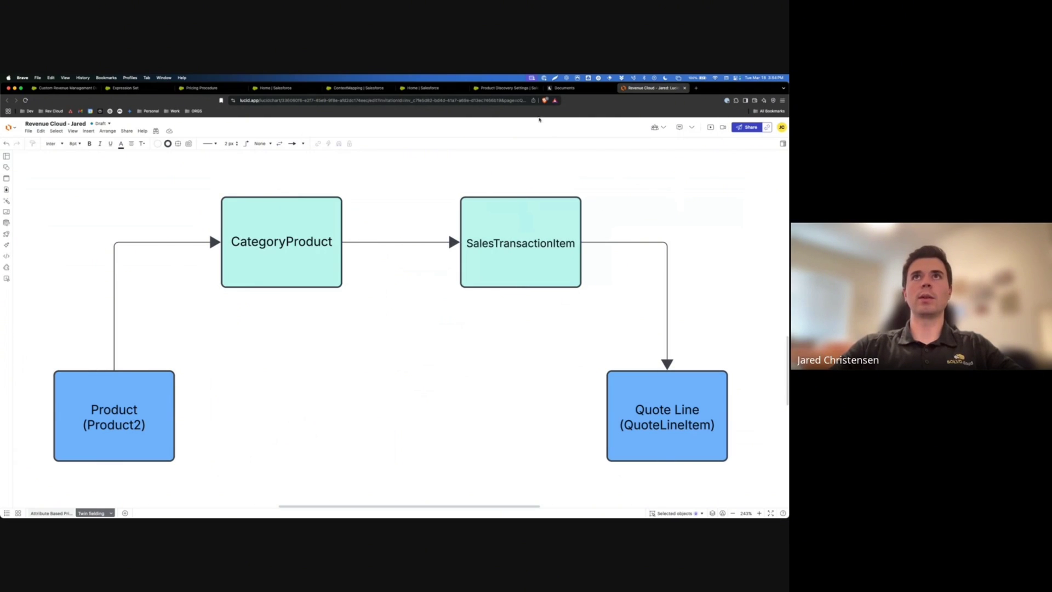
left_click(503, 88)
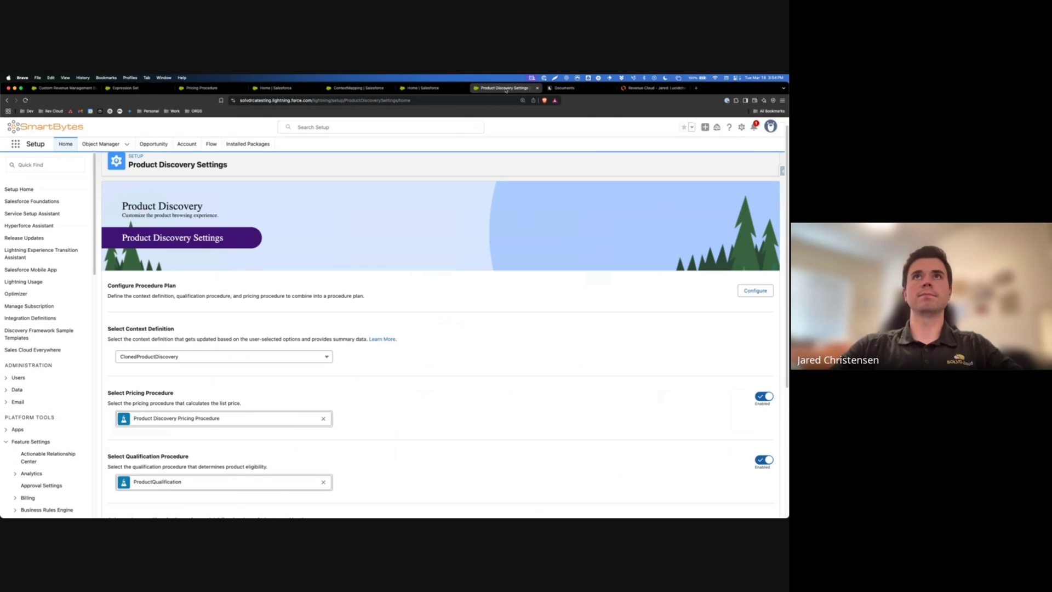
left_click(349, 89)
left_click(13, 166)
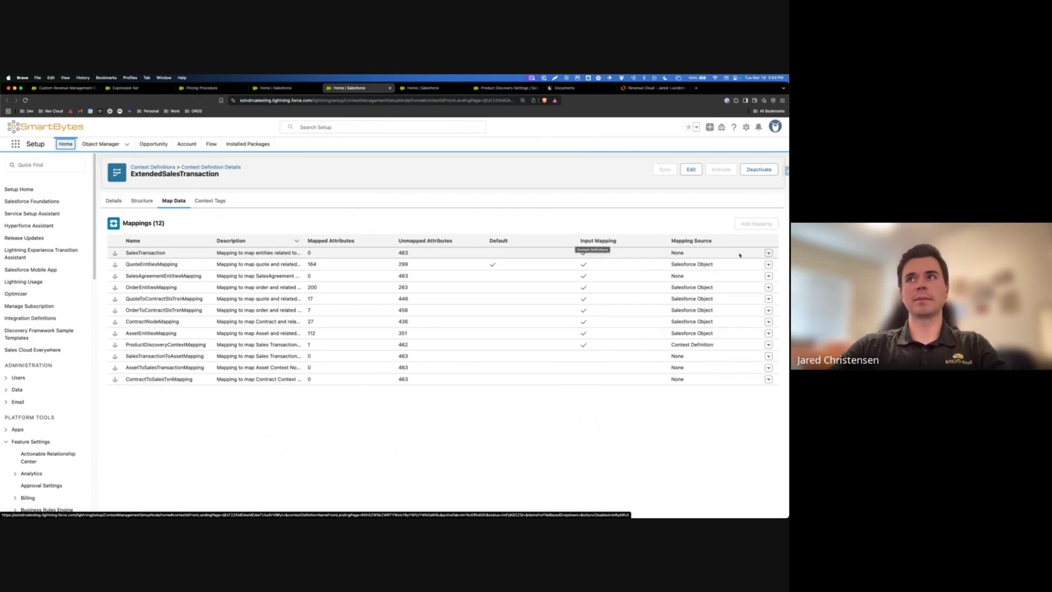
left_click(767, 264)
left_click(759, 279)
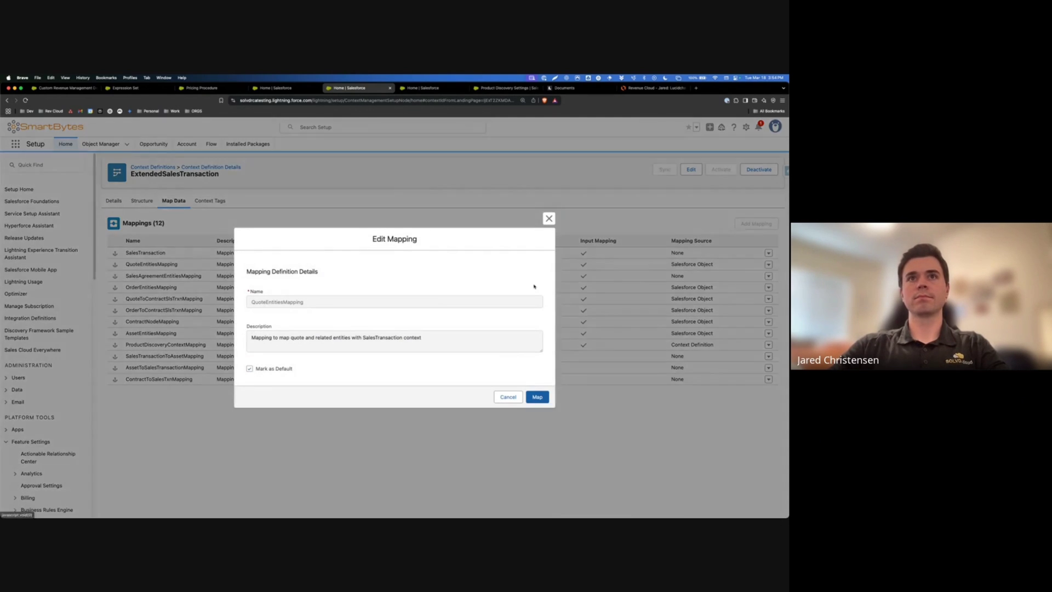
left_click(537, 397)
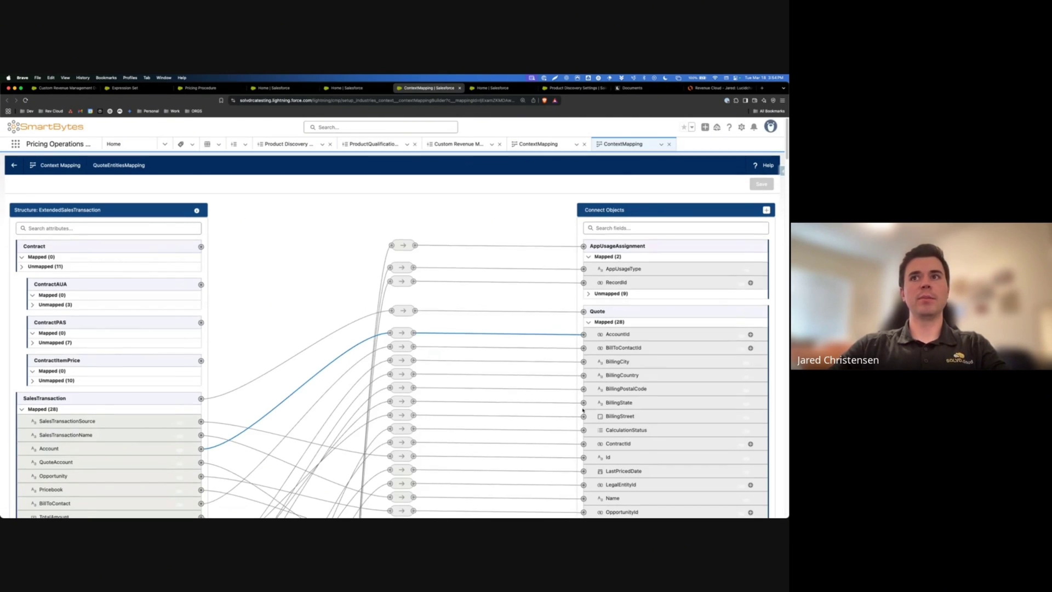
- Filter the connected object fields by "inst" and the ExtendedSalesTransaction attributes by "install"
scroll(583, 410, "down", 1)
scroll(583, 410, "up", 1)
left_click(616, 216)
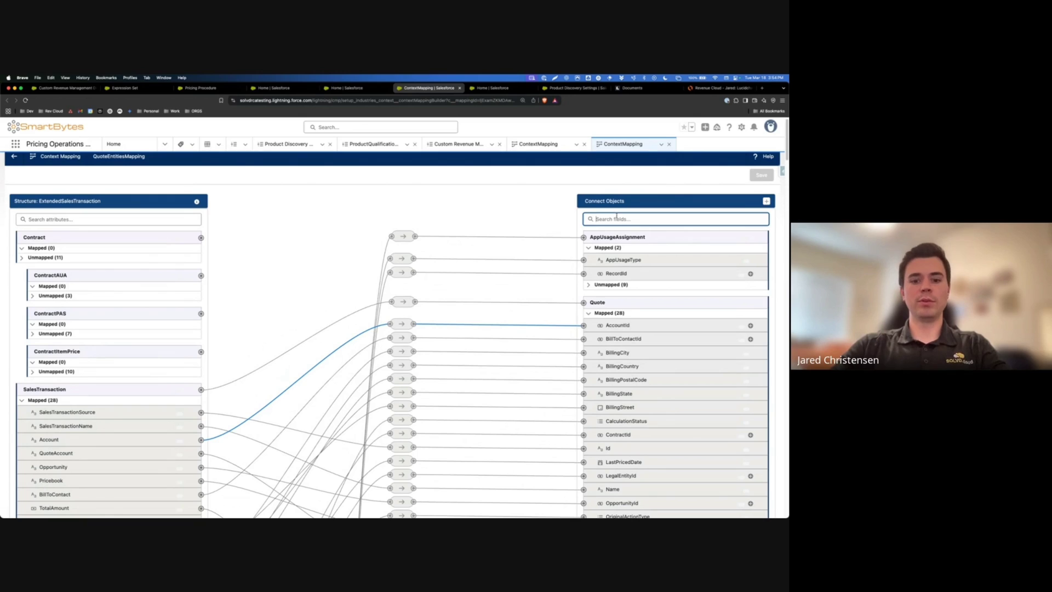
type("inst")
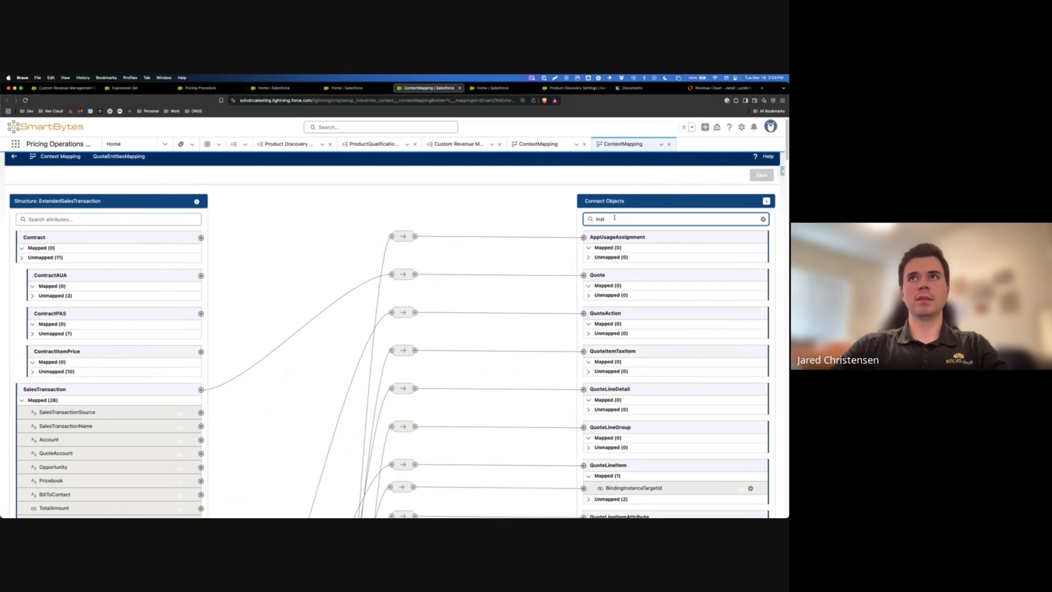
left_click(140, 219)
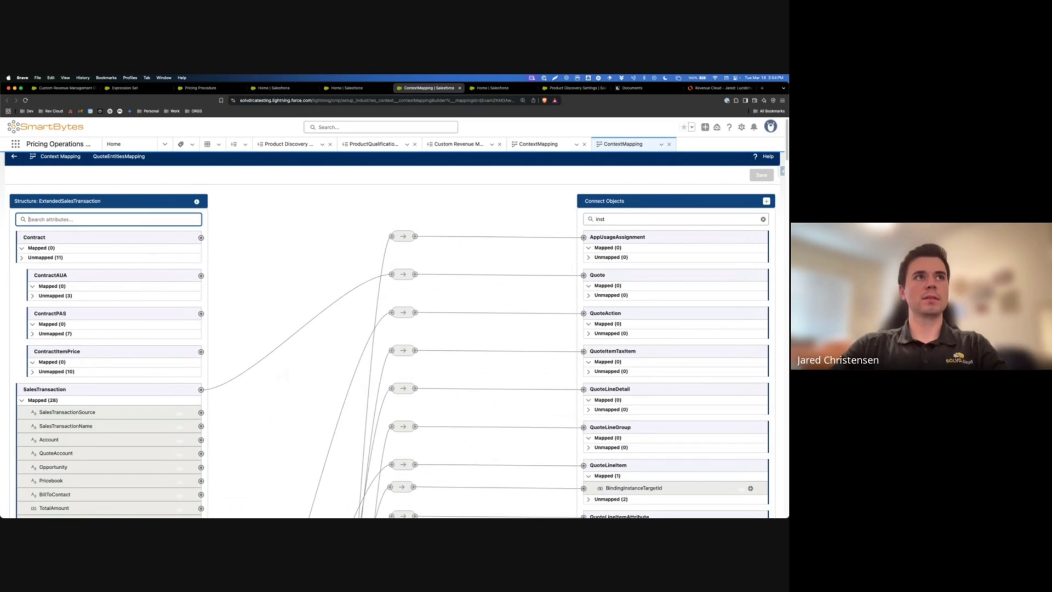
type("install")
- Map SalesTransactionItem's InstallationDate attribute to QuoteLineItem's Installation_Date__c field, save the context mapping and leave the builder
scroll(111, 322, "down", 1)
scroll(111, 322, "down", 2)
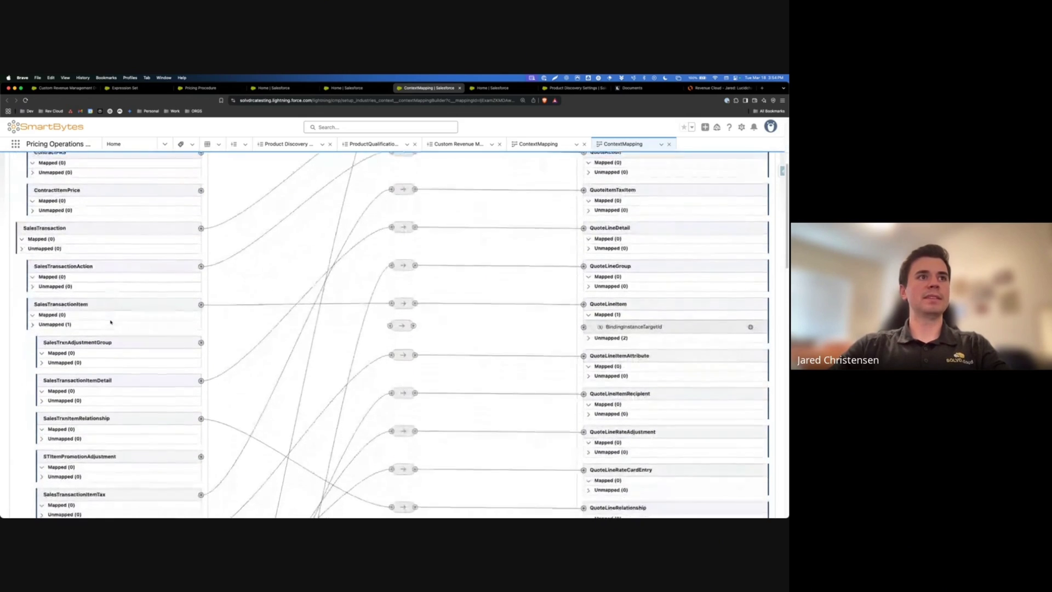
left_click(33, 322)
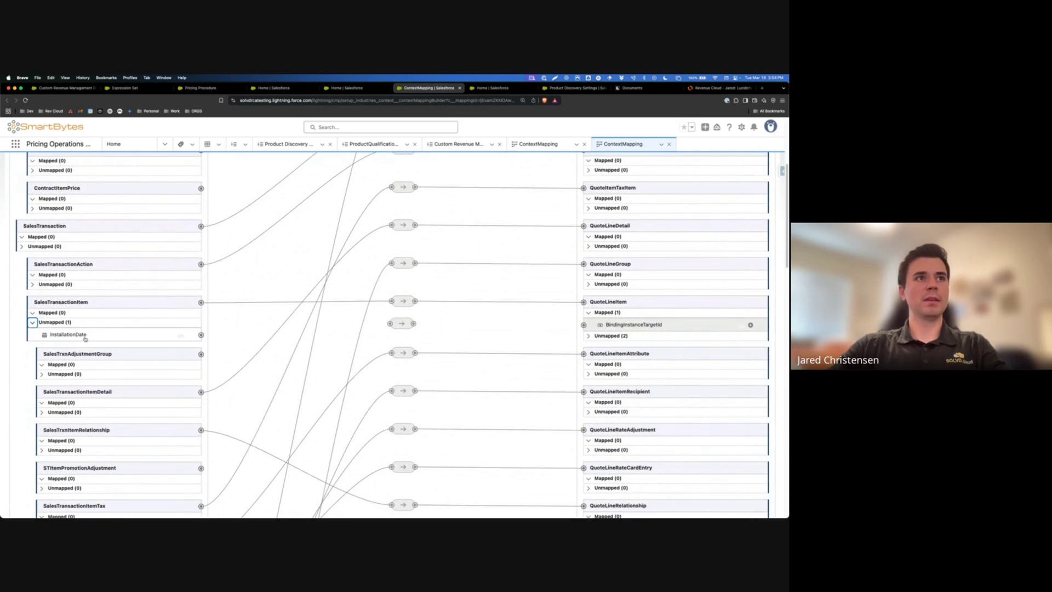
left_click(74, 335)
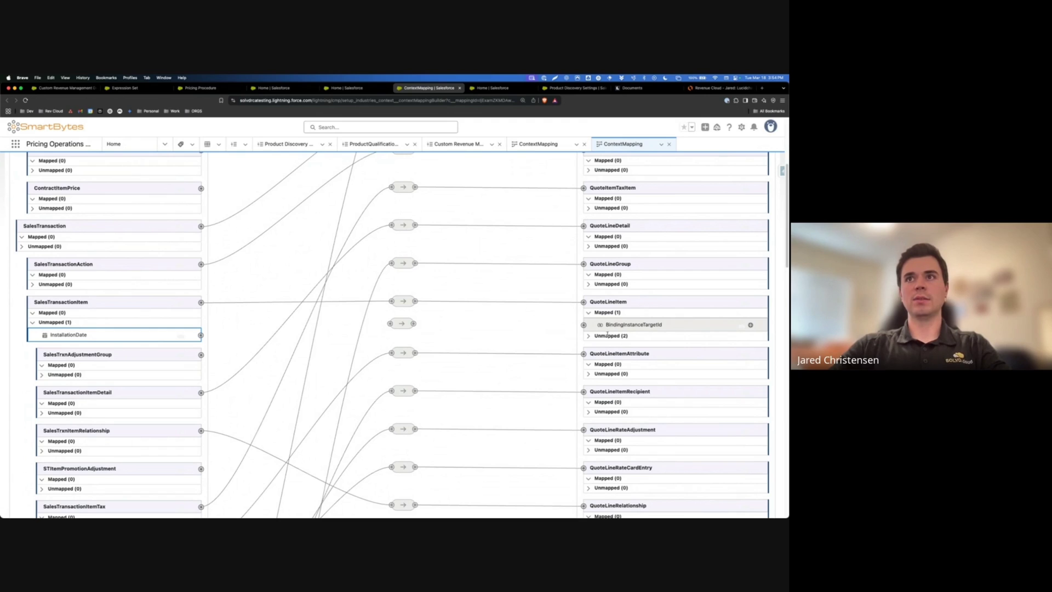
left_click(589, 336)
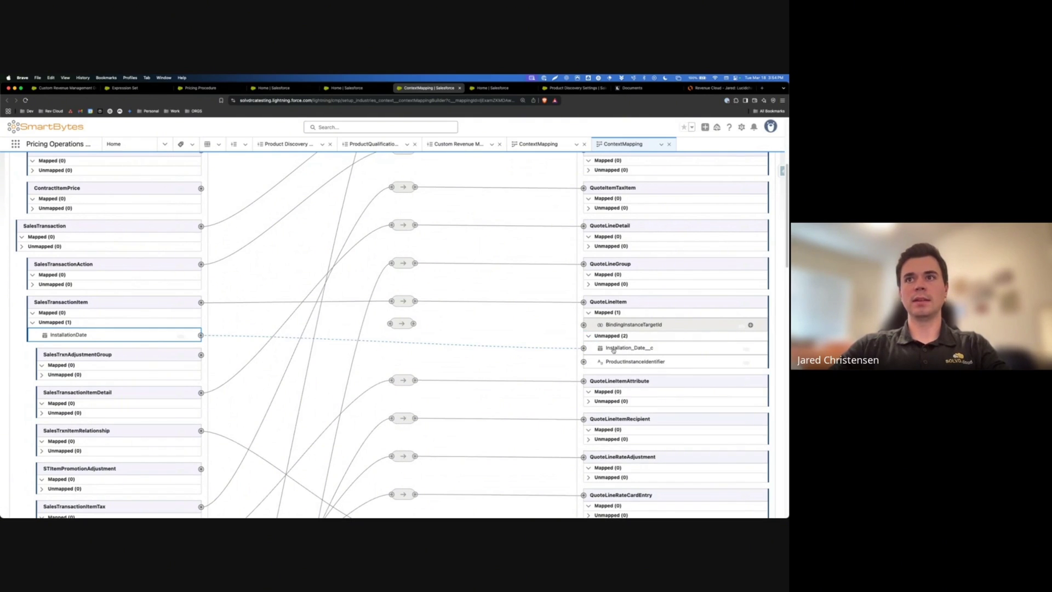
left_click(624, 350)
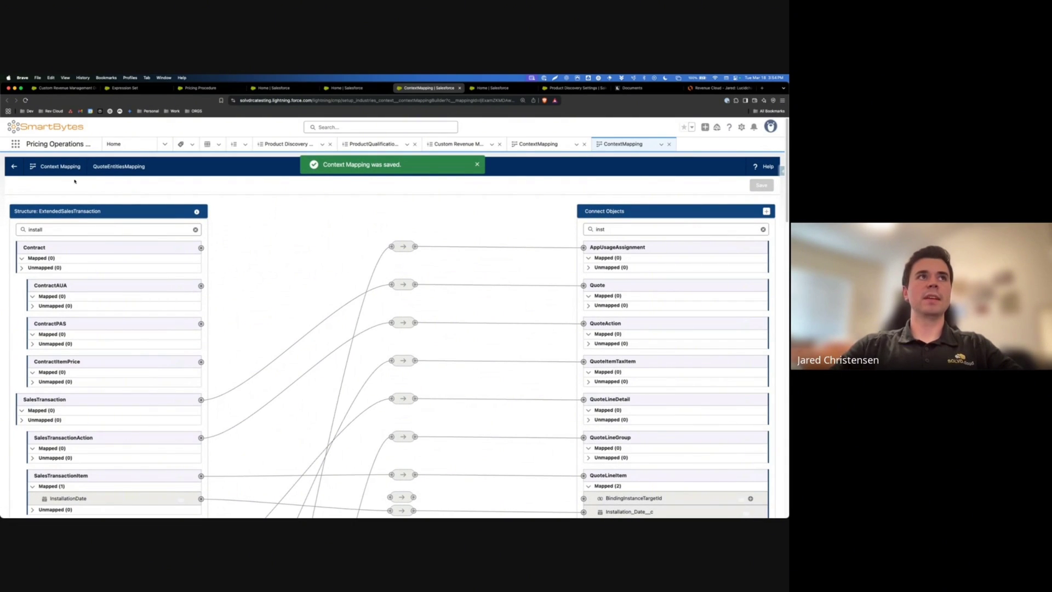
left_click(15, 168)
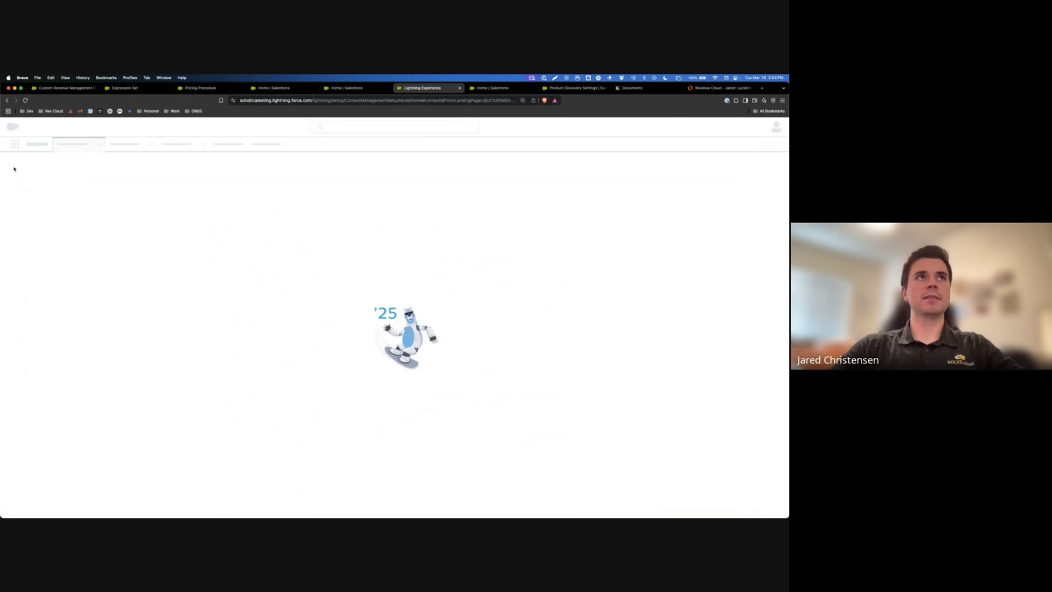
- Switch to the Pricing Operations page with the pricing procedure, open the Test Demo quote and reload it
left_click(72, 89)
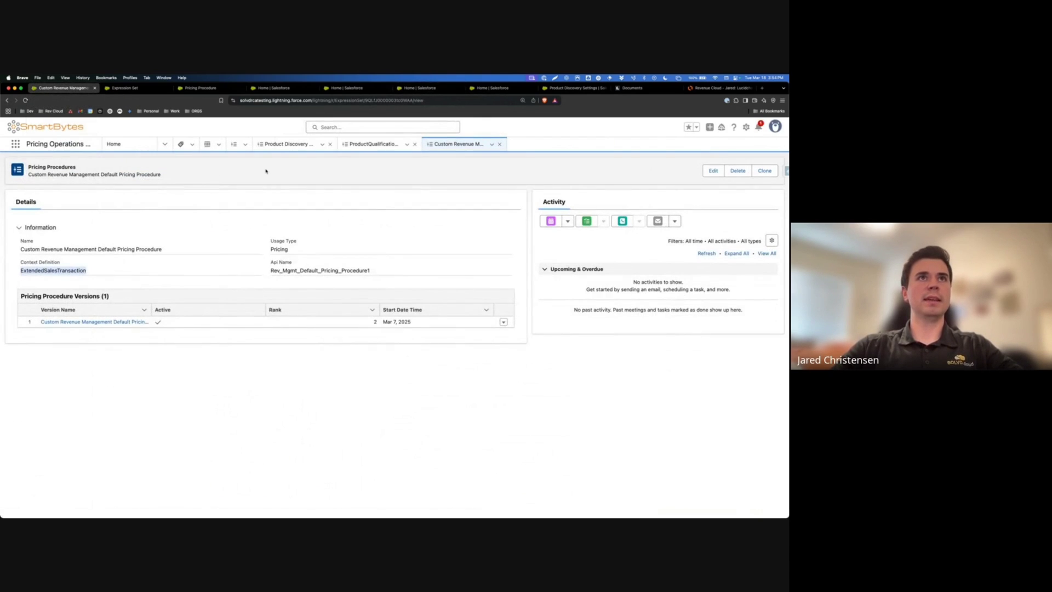
left_click(181, 144)
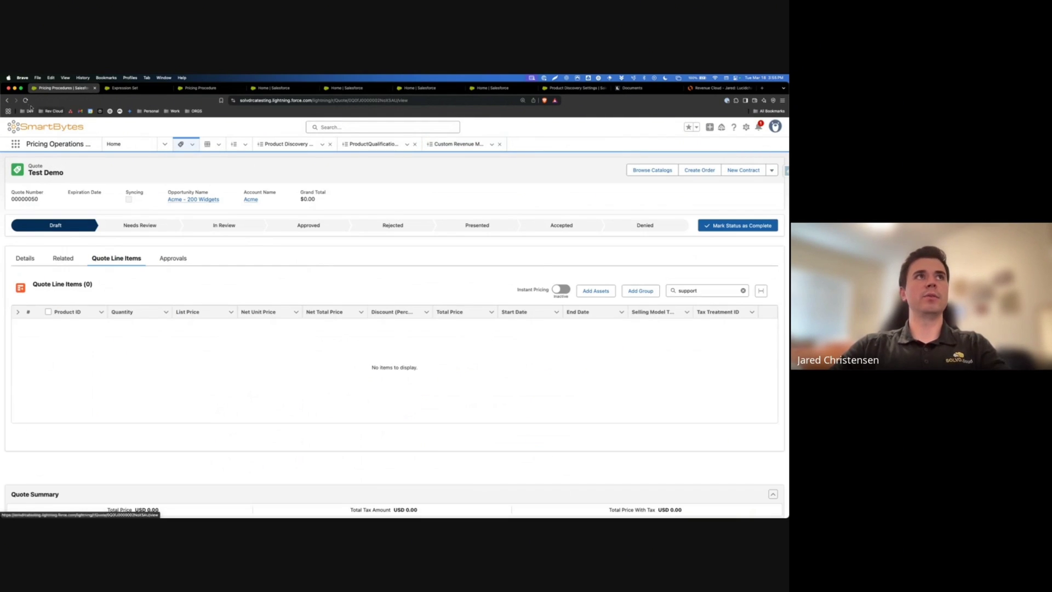
key("super+r")
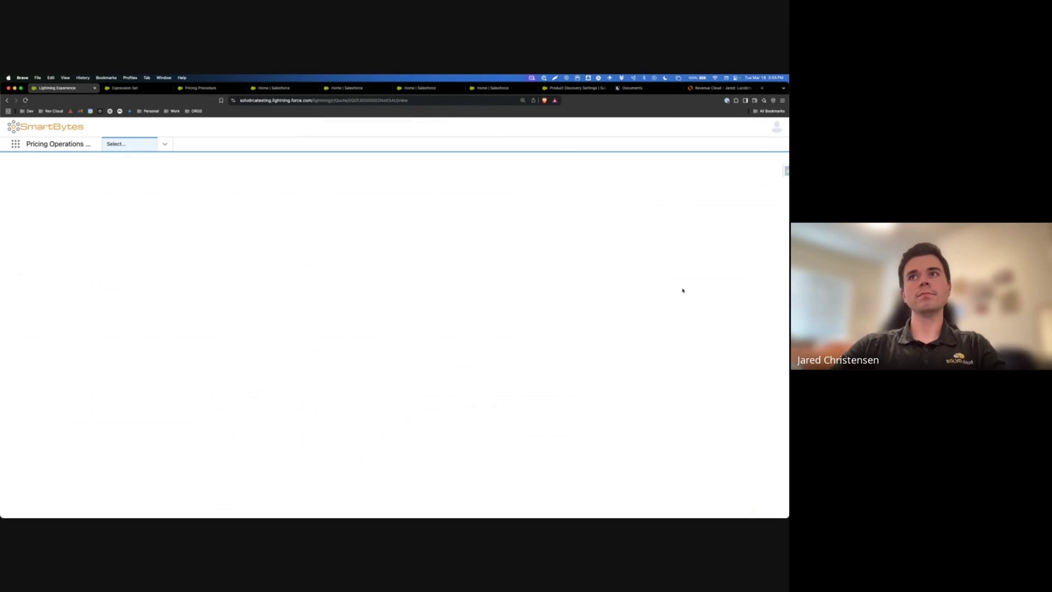
- Add the Support product from the Service Catalog to the Test Demo quote's line items and save the quote
left_click(706, 290)
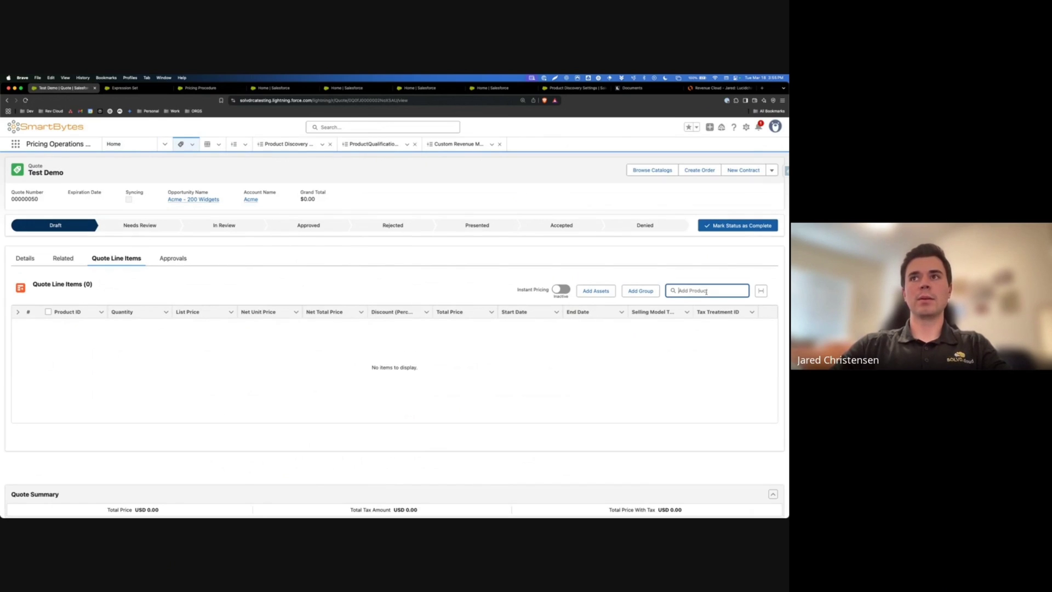
type("support")
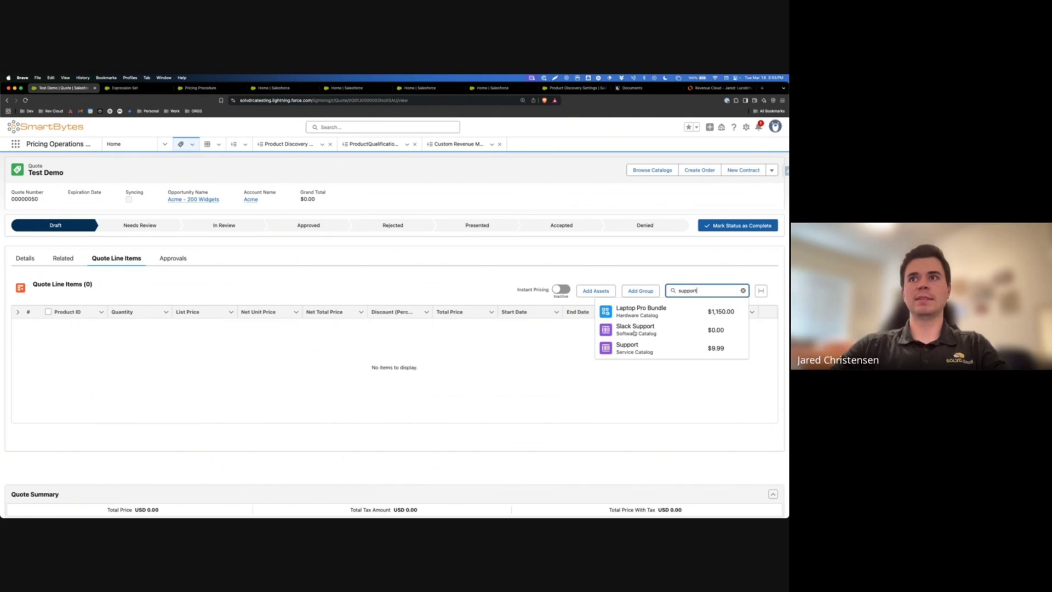
left_click(628, 350)
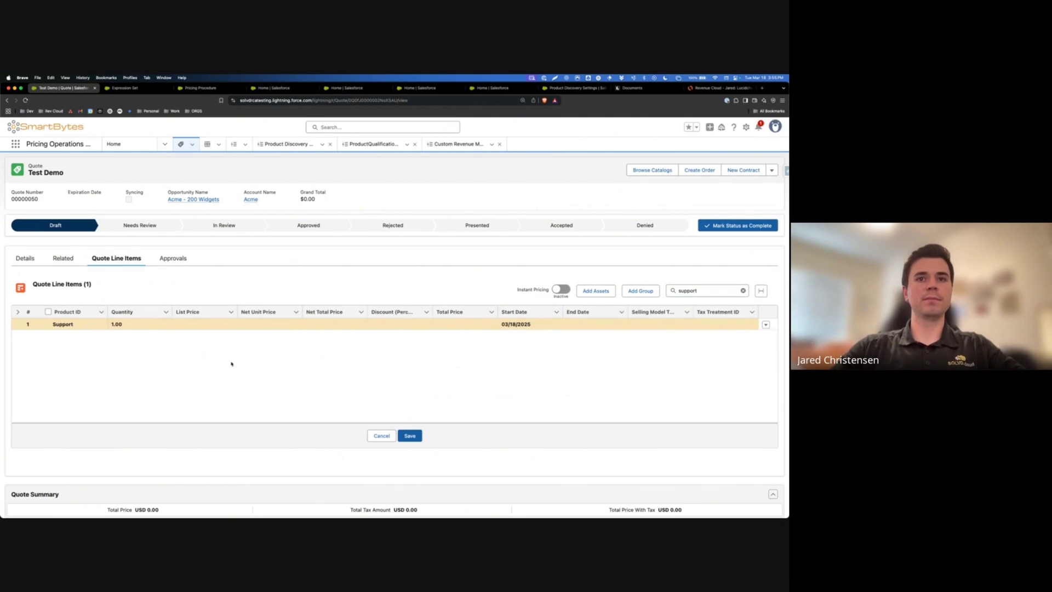
left_click(400, 433)
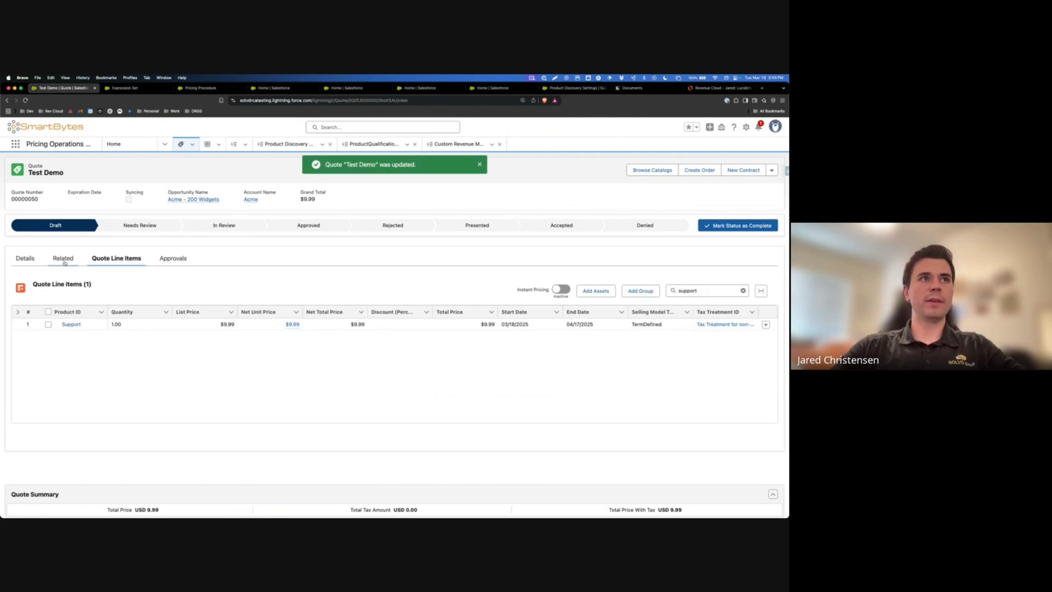
- Open the Support quote line item from the quote's related records to check its Installation Date
left_click(64, 261)
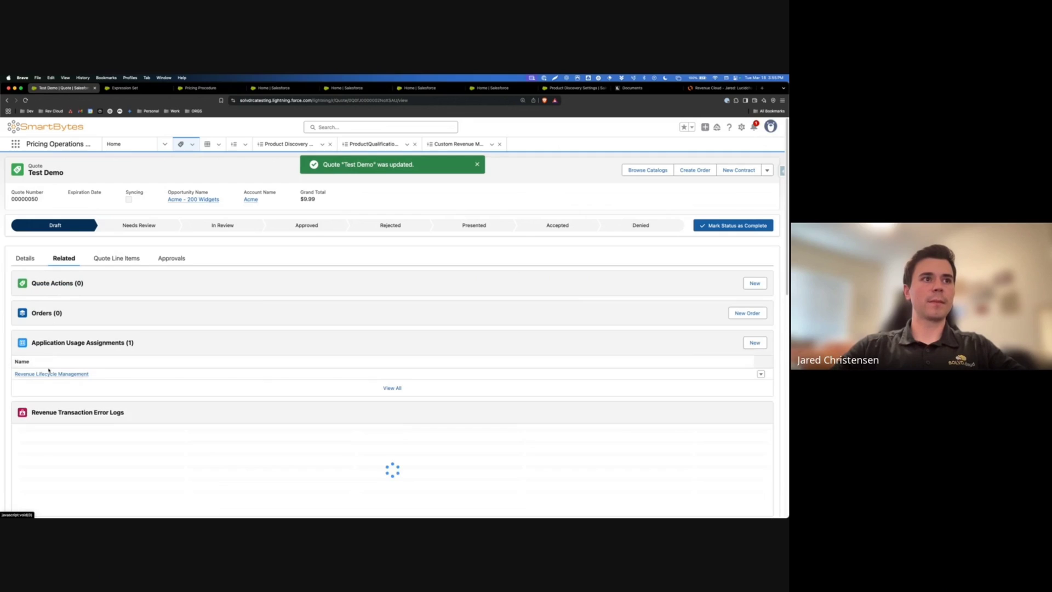
scroll(54, 402, "down", 2)
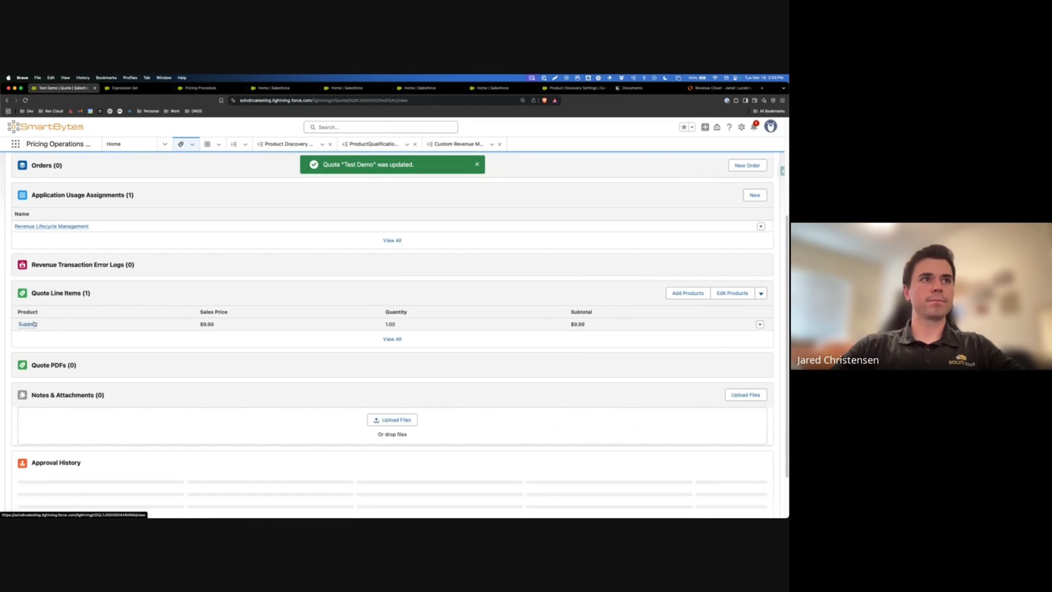
left_click(33, 322)
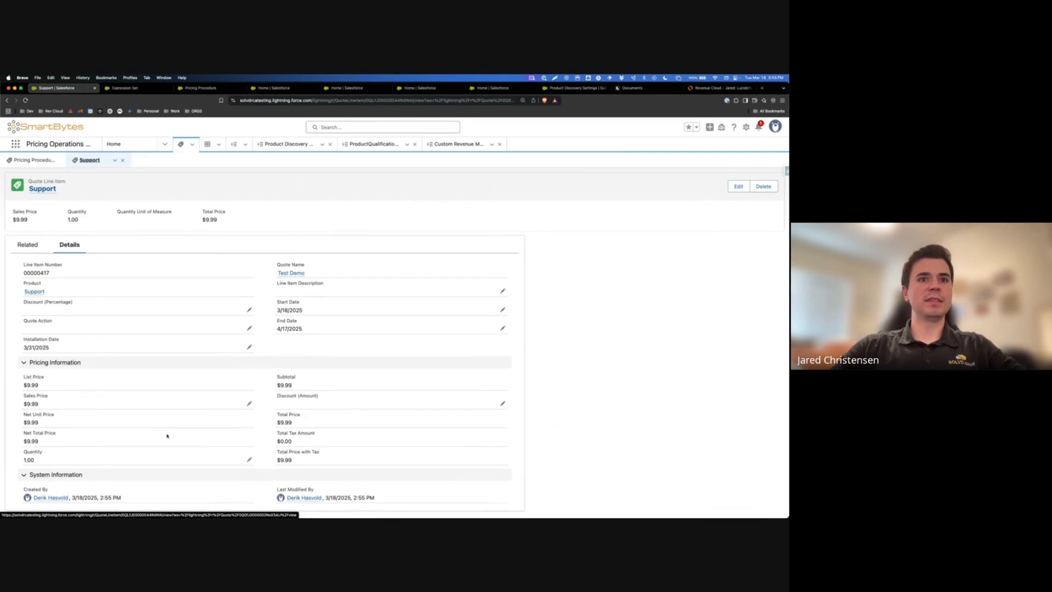